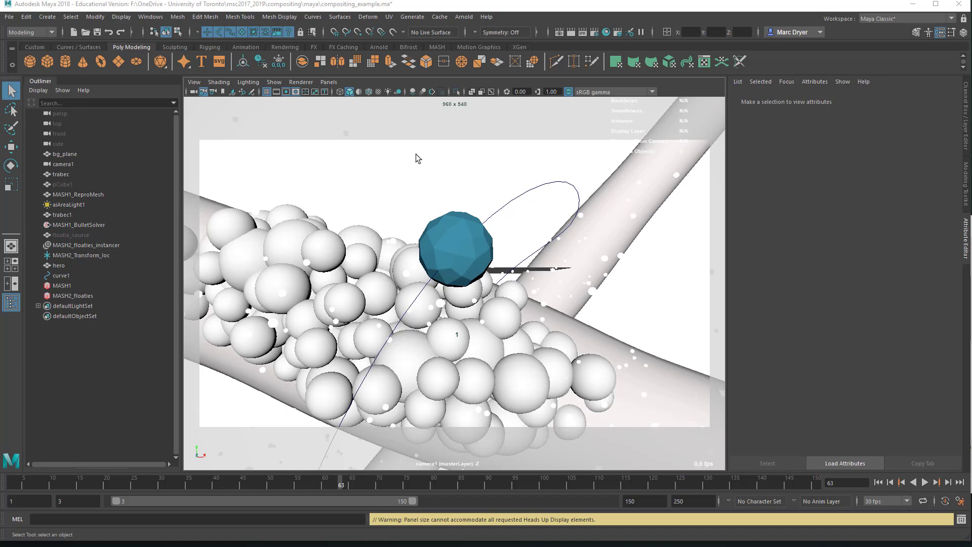
- Open the Arnold RenderView and start a live IPR render of the scene through cameraShape1
click(465, 17)
click(476, 44)
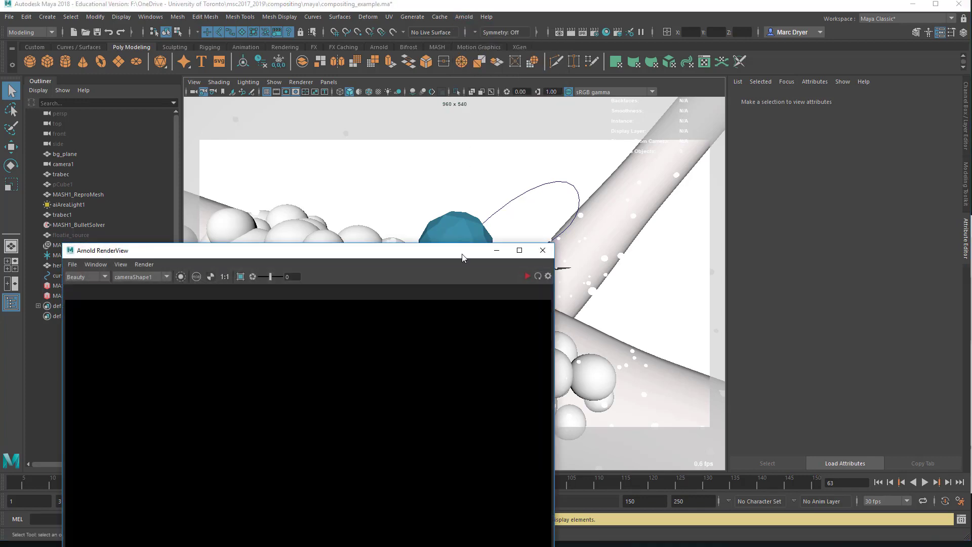
drag(412, 256, 528, 111)
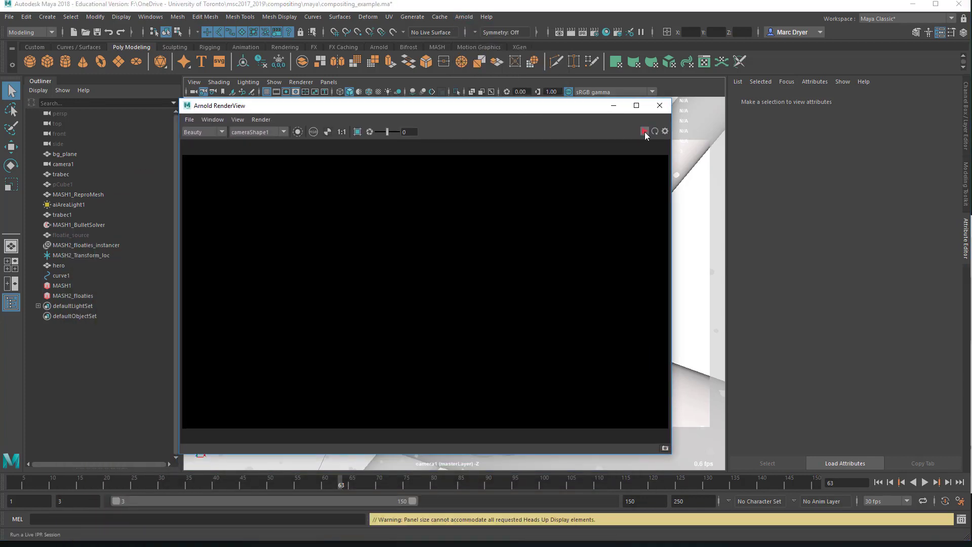
click(645, 131)
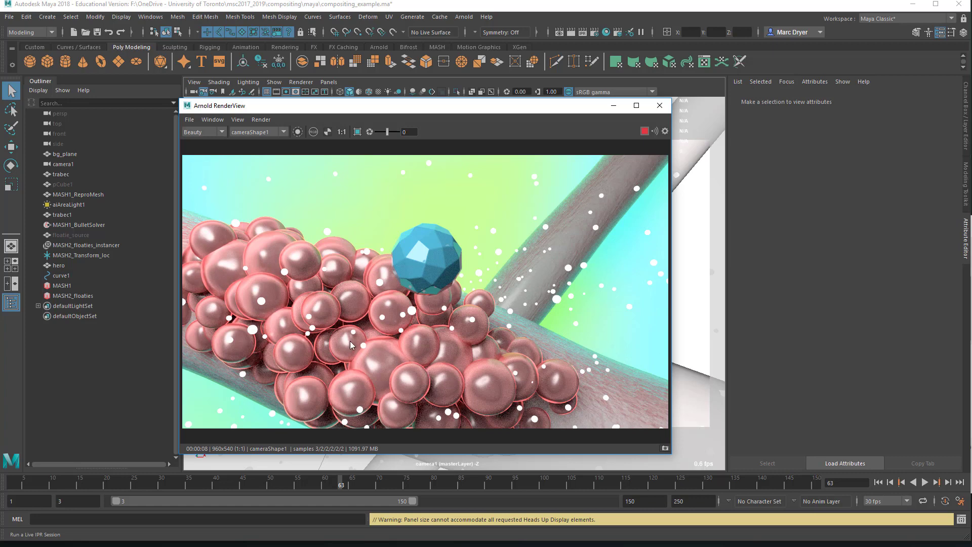
- Examine the diffuse, direct, indirect and specular AOVs of the render one by one, ending on Beauty
click(221, 134)
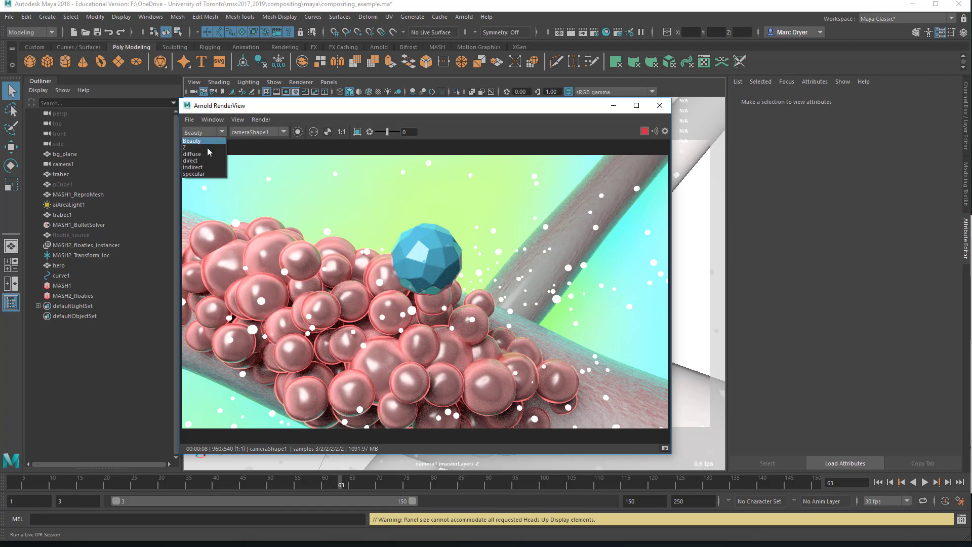
click(206, 154)
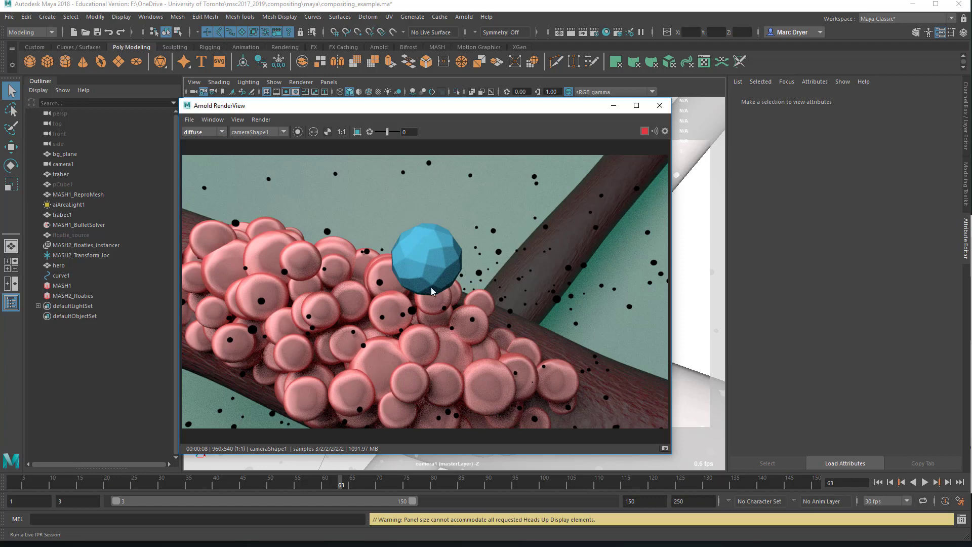
click(207, 132)
click(205, 162)
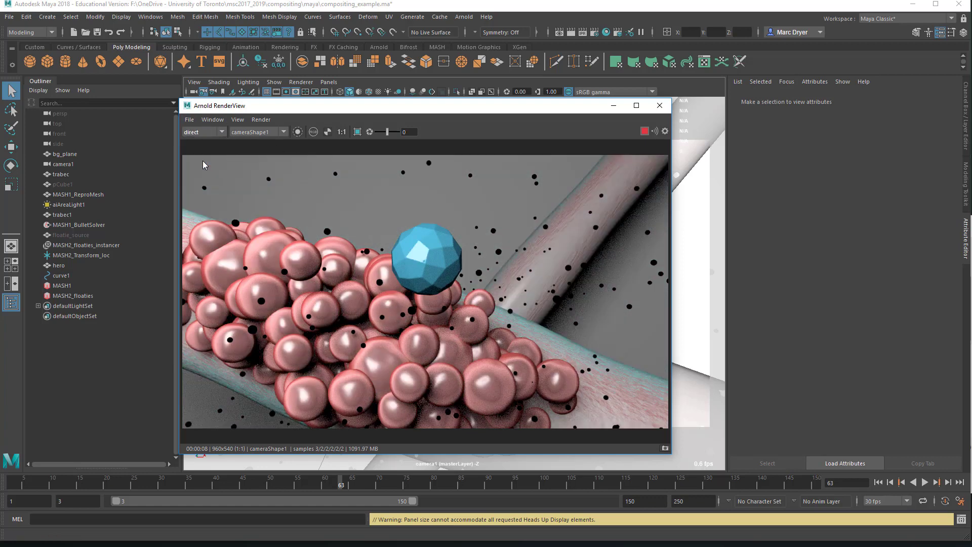
click(207, 133)
click(206, 169)
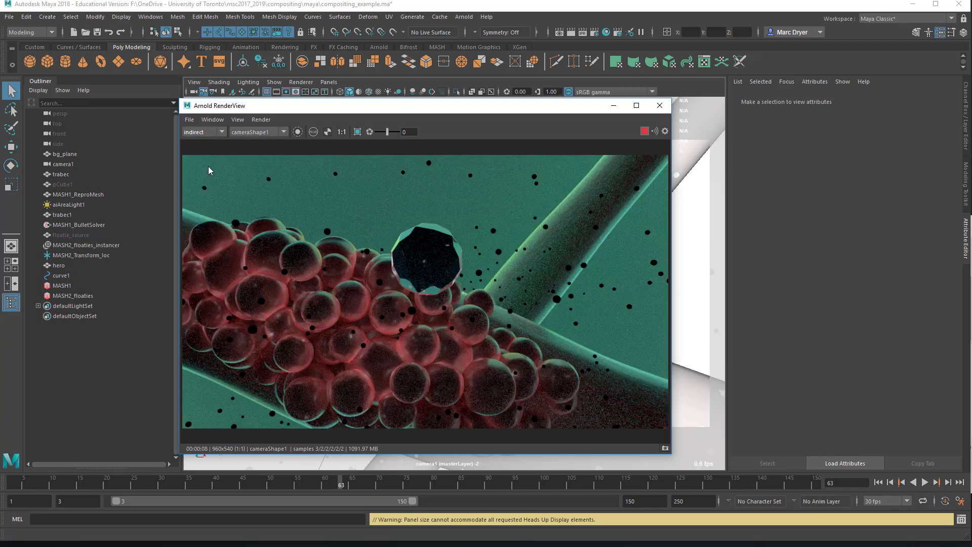
click(211, 133)
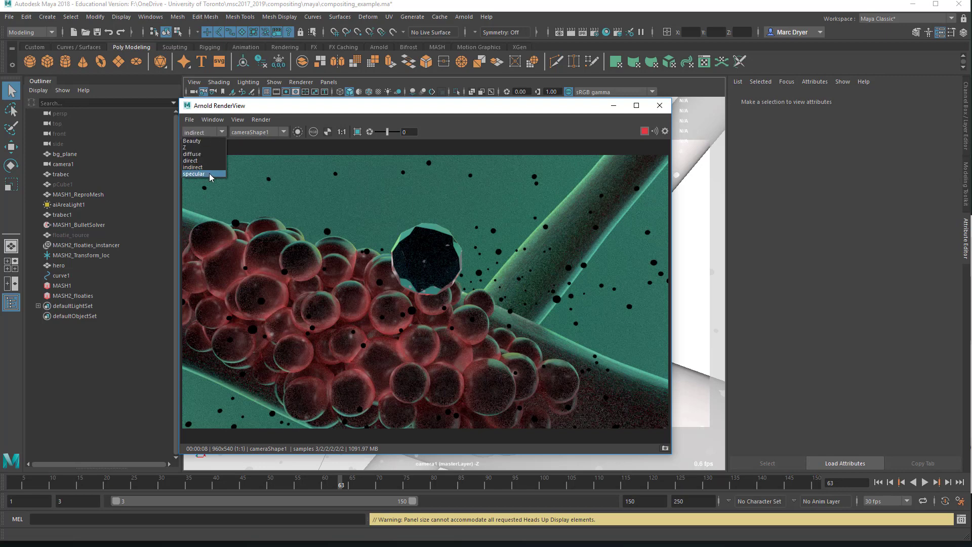
click(209, 174)
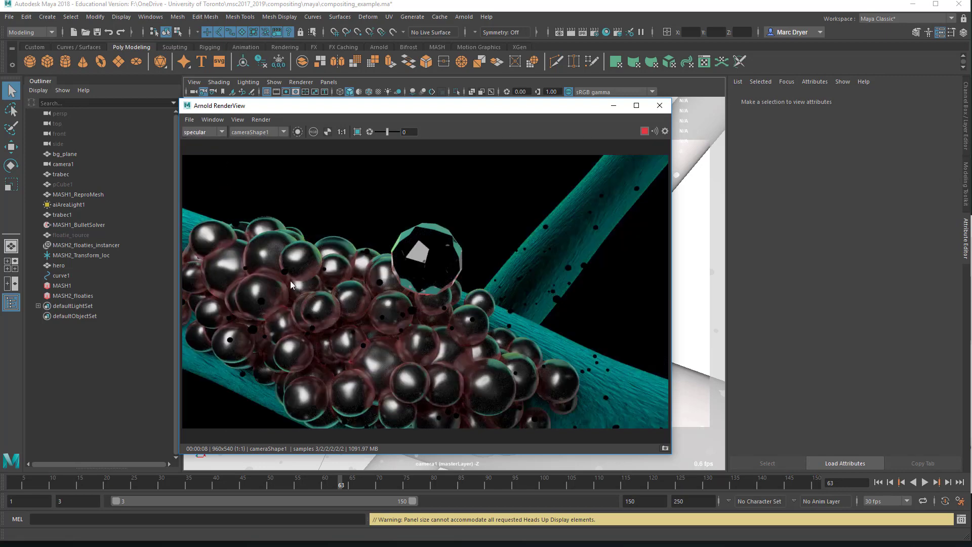
click(220, 132)
click(213, 141)
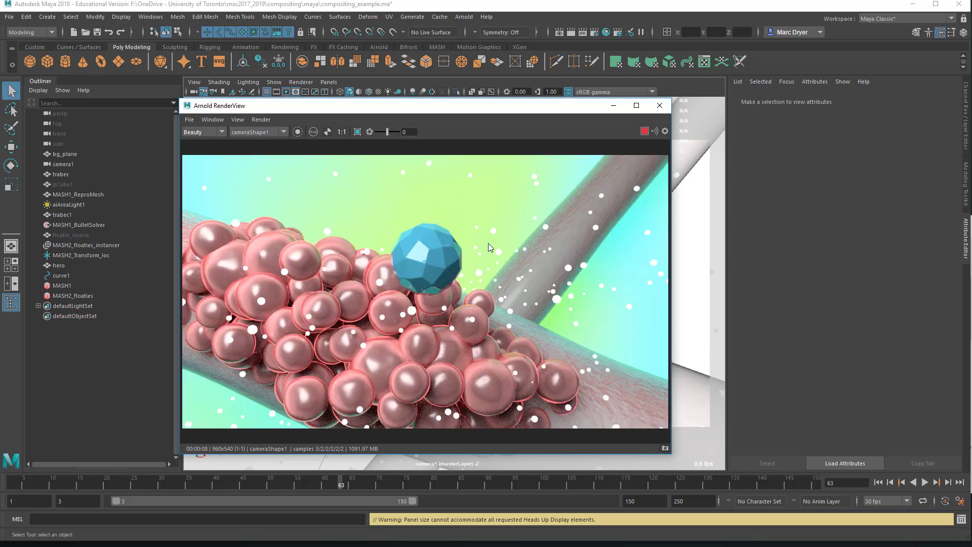
- Open Render Setup and collapse all render layers from bg_layer through everything_for_depth
click(617, 32)
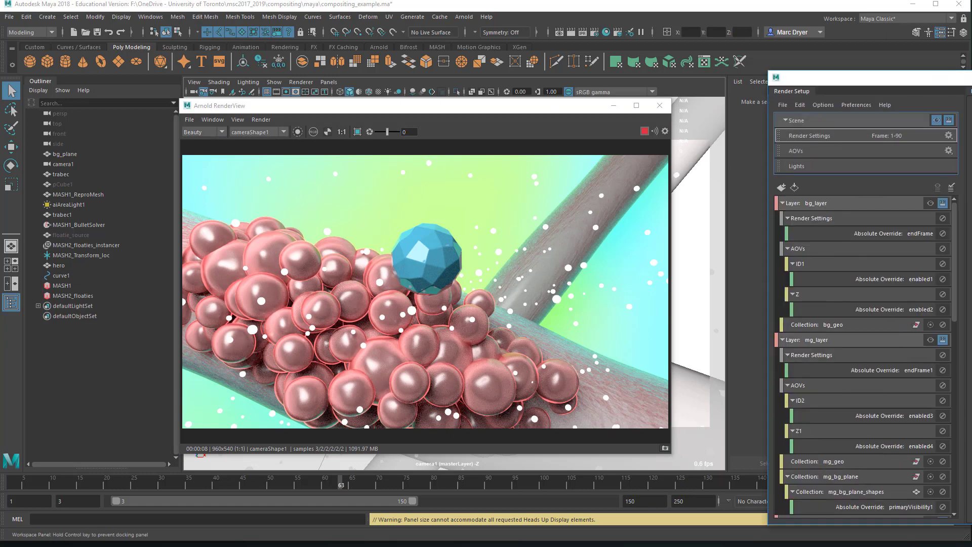
drag(790, 82, 731, 68)
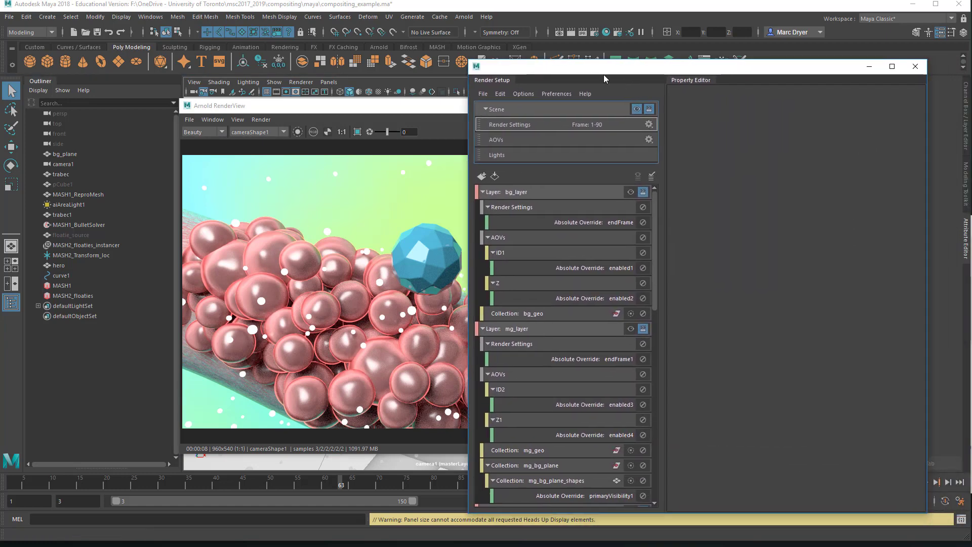
click(605, 193)
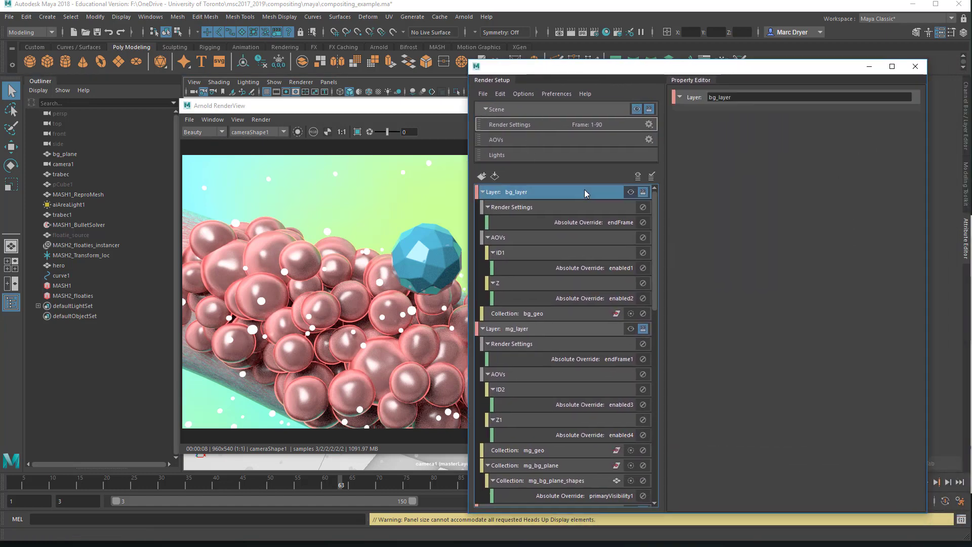
click(482, 193)
click(483, 207)
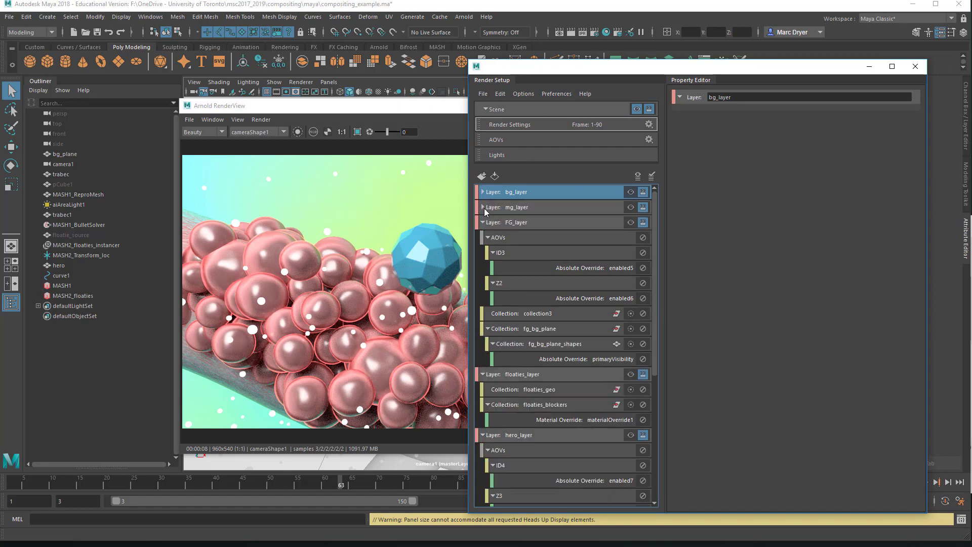
click(483, 223)
click(483, 237)
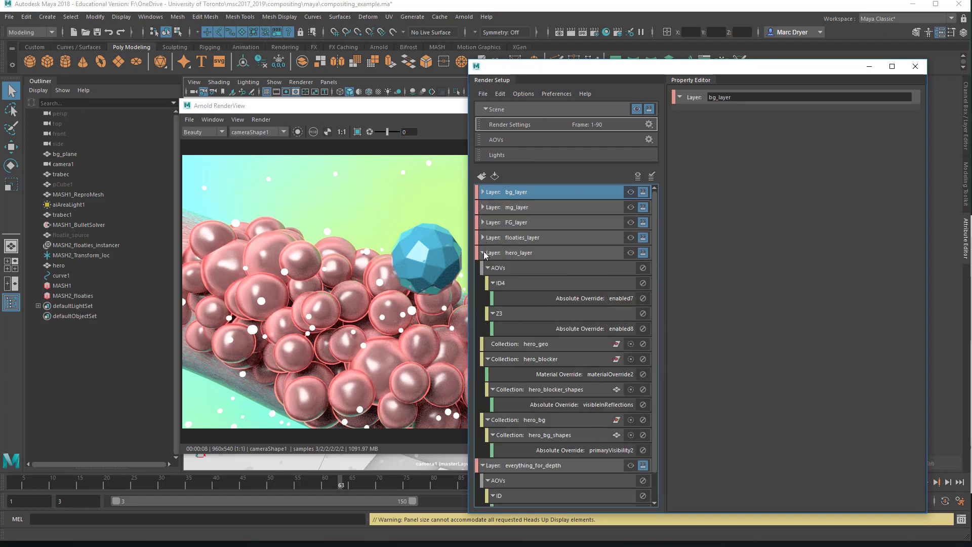
click(484, 253)
click(484, 268)
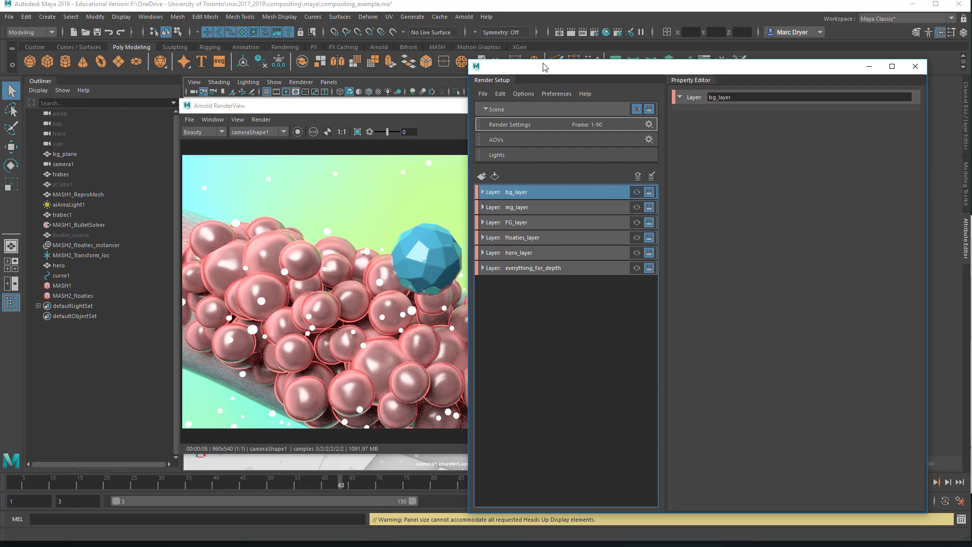
- Close the Arnold RenderView and move the Render Setup window clear of the viewport geometry
drag(544, 67, 698, 66)
drag(477, 104, 375, 96)
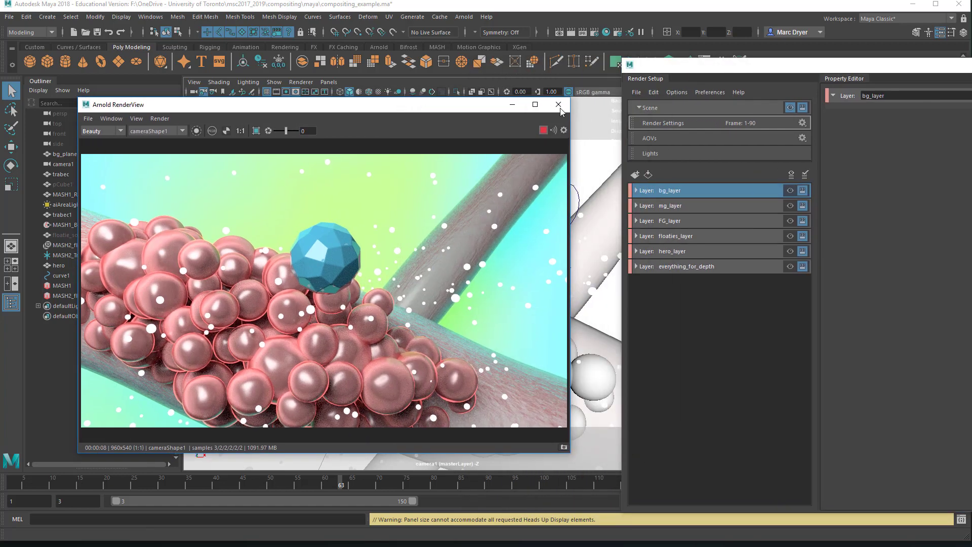
click(558, 105)
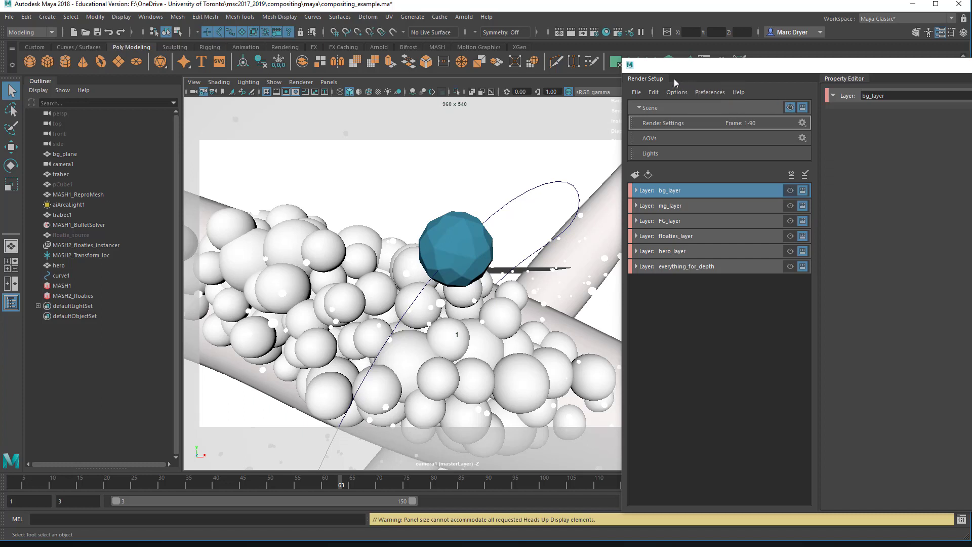
drag(691, 68, 534, 44)
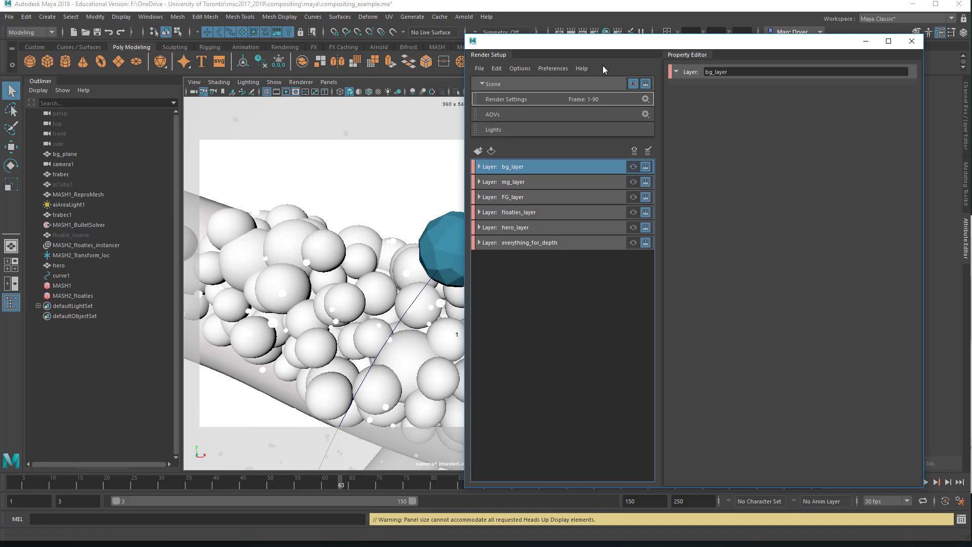
drag(590, 47, 687, 47)
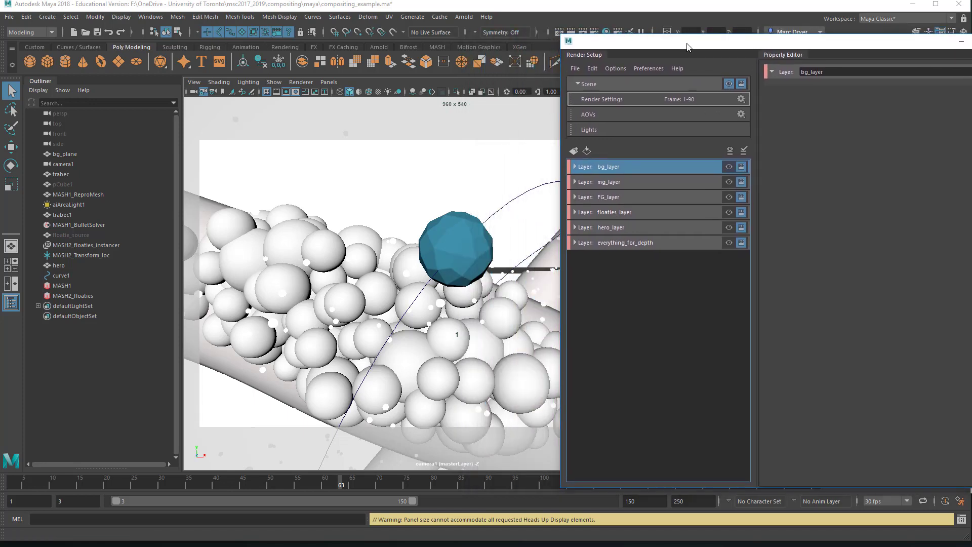
- Make bg_layer the visible render layer and select its background plane in the viewport
click(731, 168)
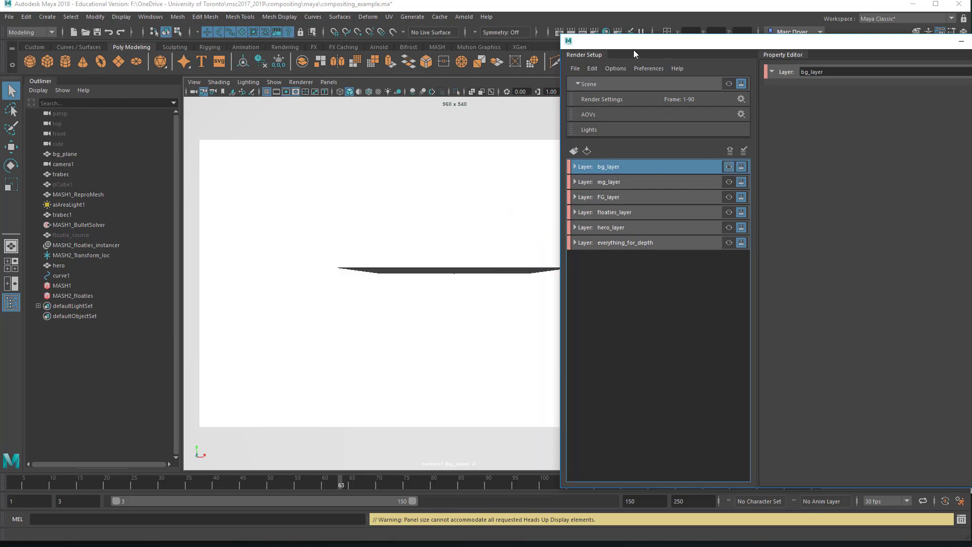
drag(633, 50, 725, 53)
click(501, 223)
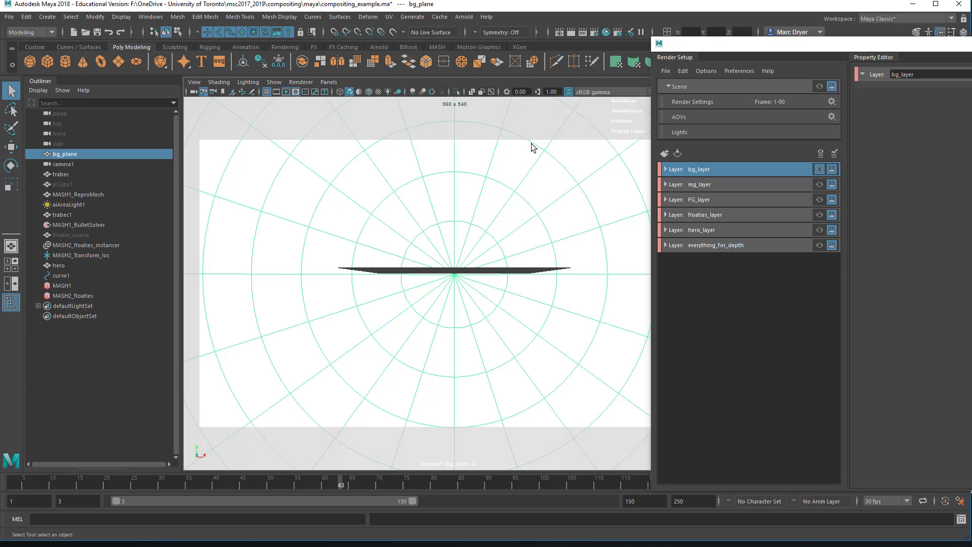
- Make mg_layer the visible render layer and select its trabec1 mesh in the viewport
click(714, 187)
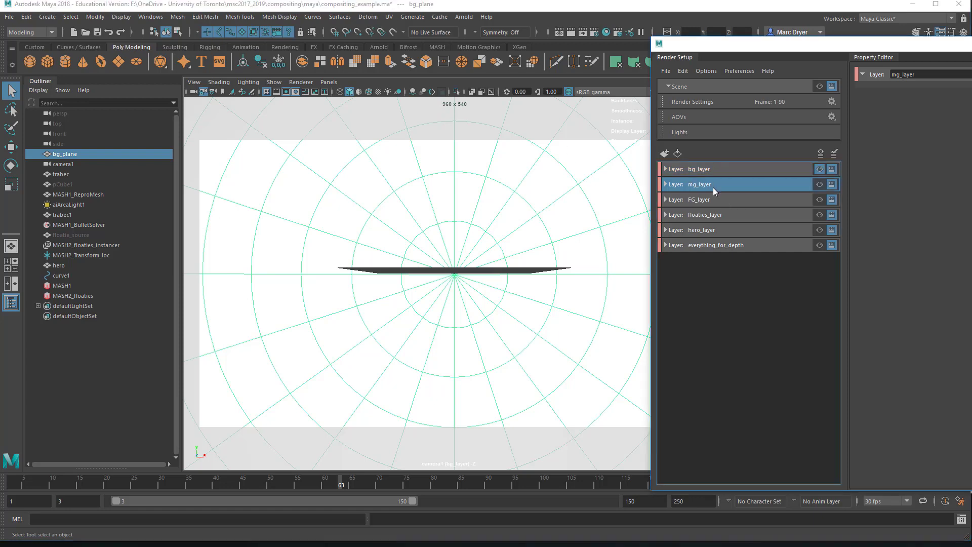
click(819, 185)
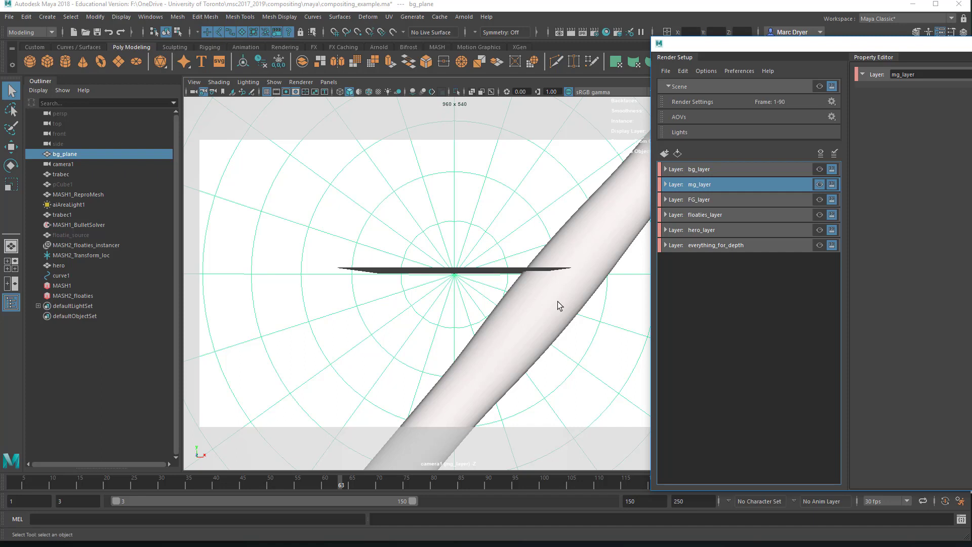
click(549, 324)
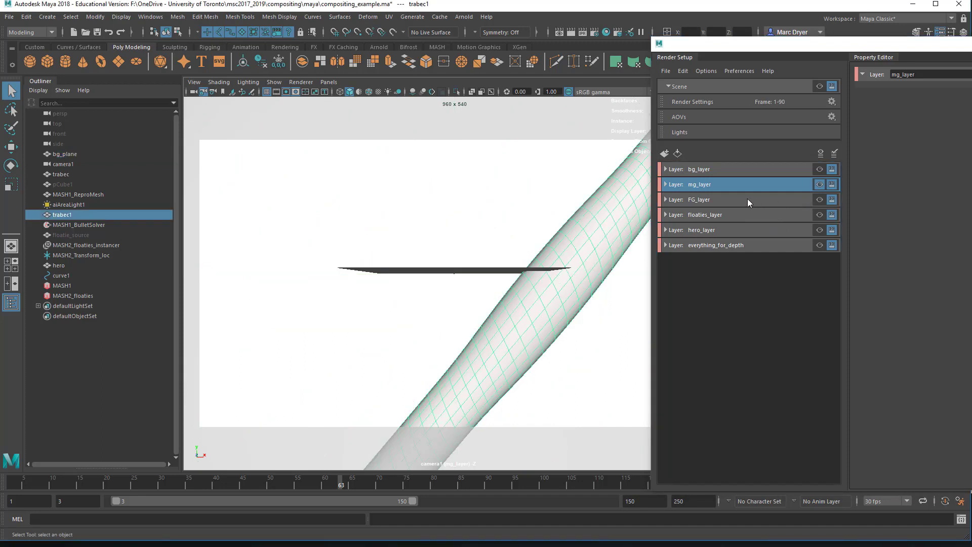
- Display FG_layer, floaties_layer and hero_layer in turn to examine their contents, and select the everything_for_depth layer
click(774, 201)
click(820, 200)
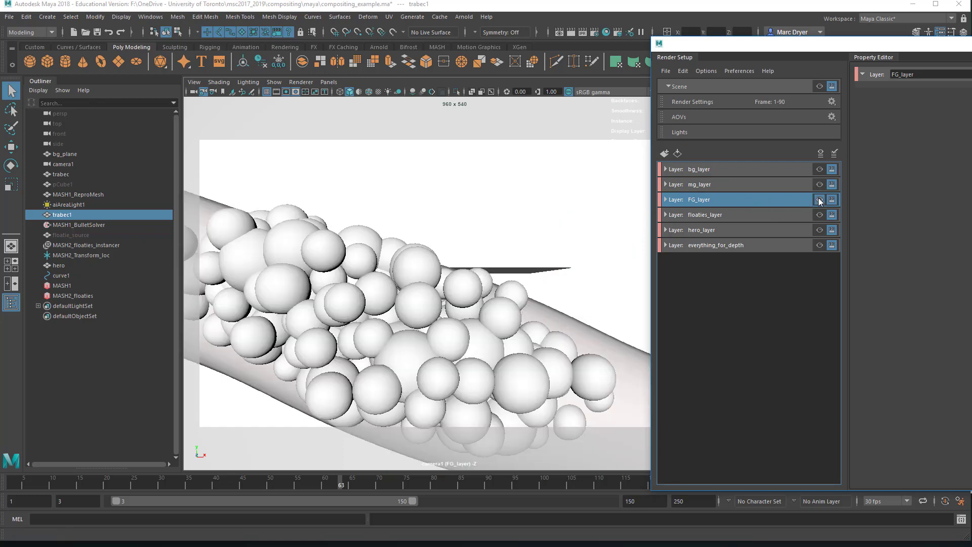
click(800, 213)
click(821, 214)
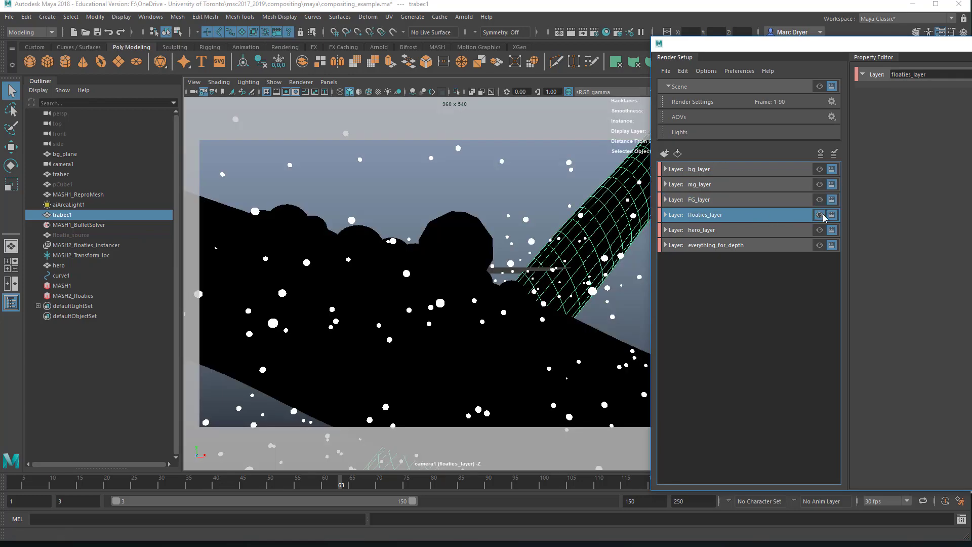
click(781, 230)
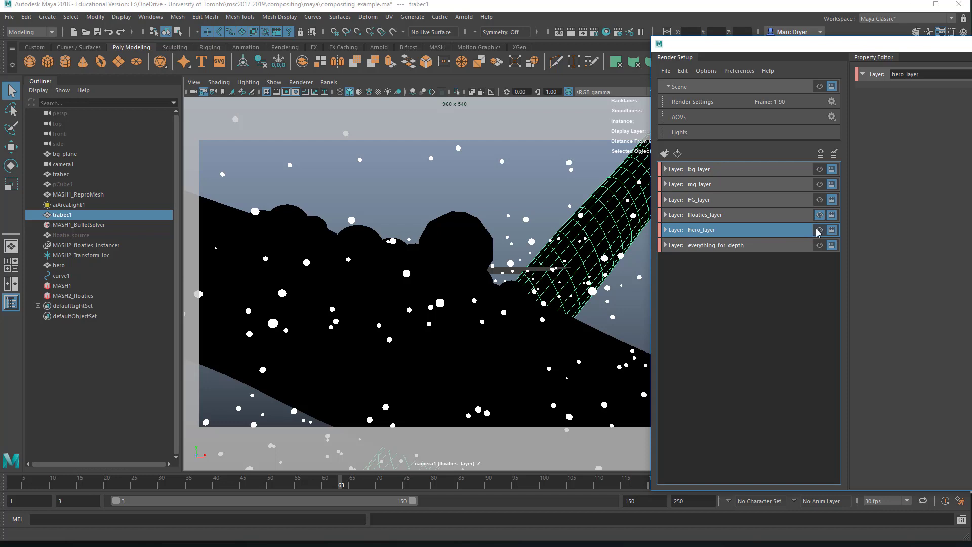
click(818, 230)
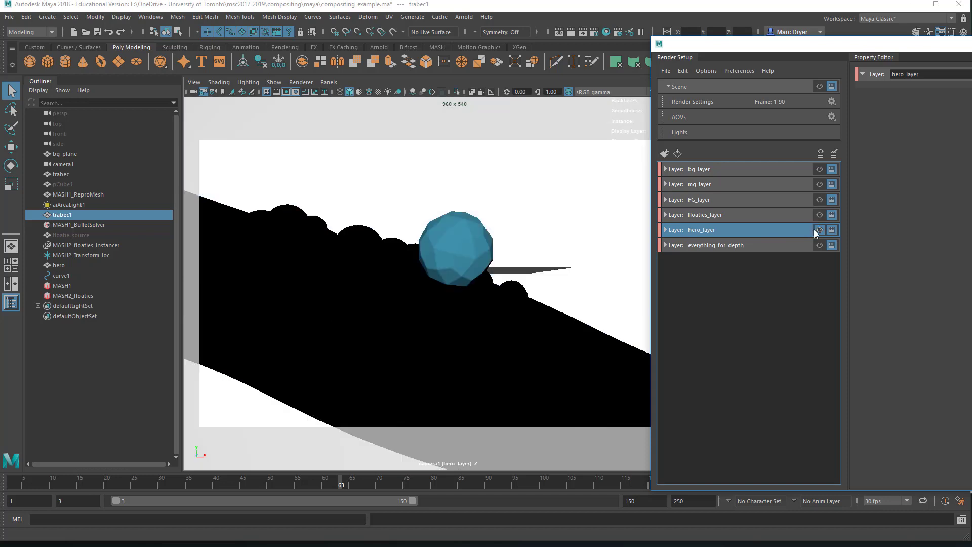
click(778, 246)
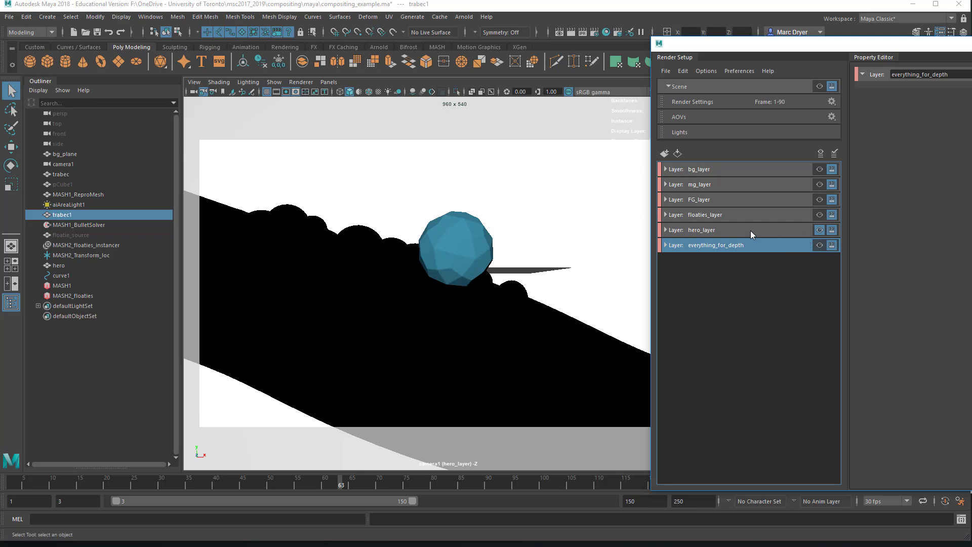
- Cycle the viewport through bg_layer and mg_layer again, ending with FG_layer displayed
click(762, 173)
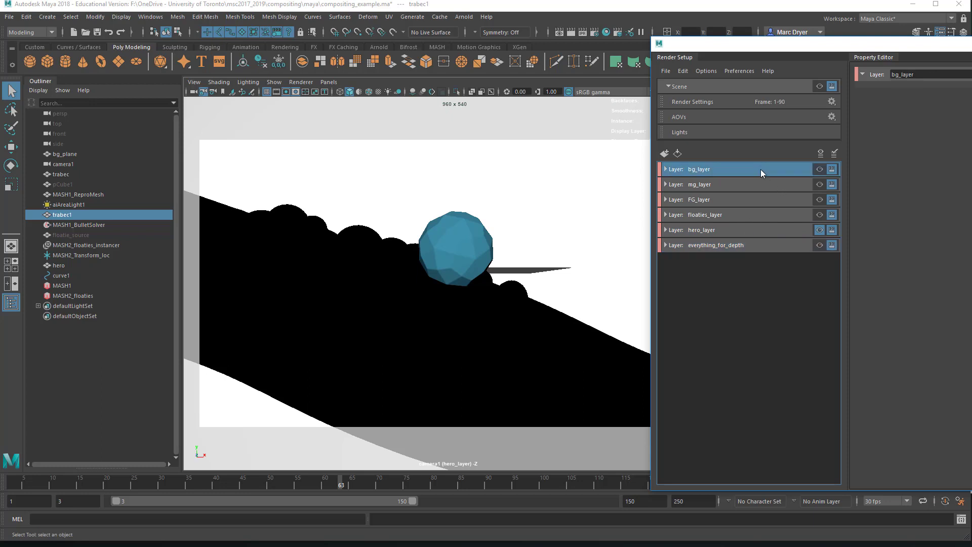
click(819, 169)
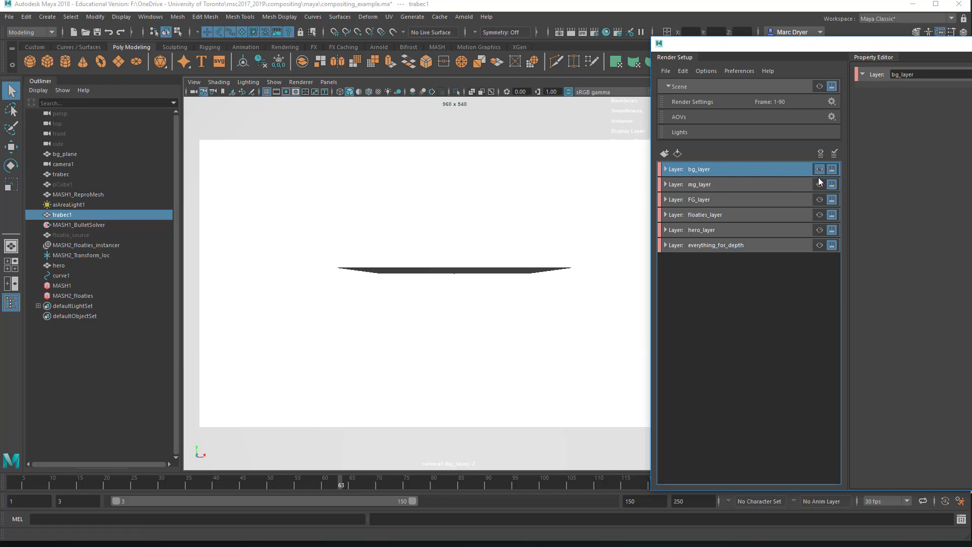
click(780, 188)
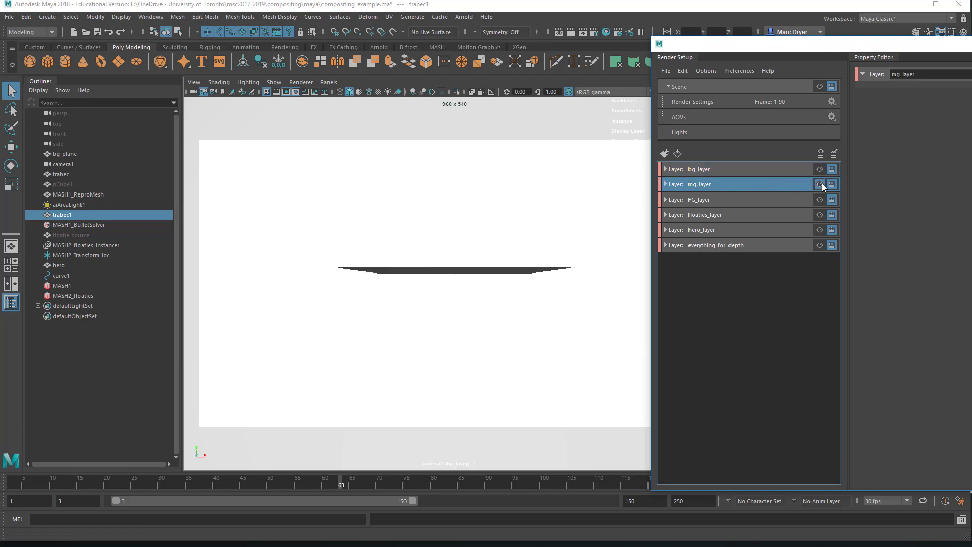
click(820, 185)
click(788, 197)
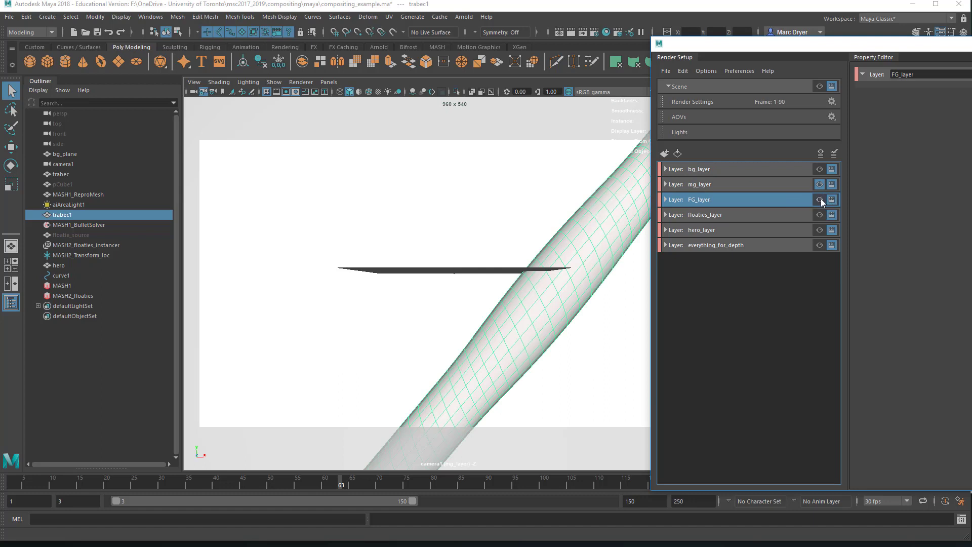
click(820, 200)
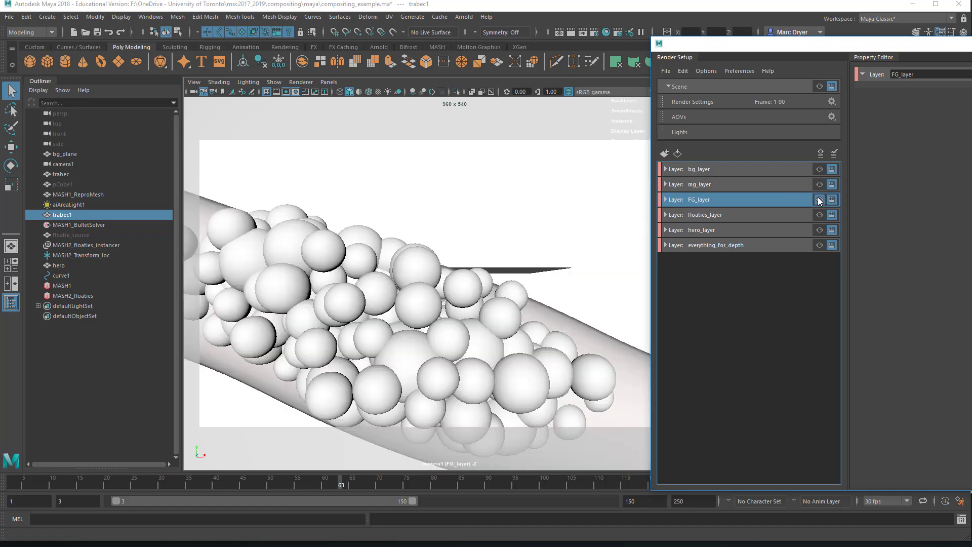
- Display mg_layer and bg_layer in turn in the viewport, and select bg_layer
click(819, 184)
click(819, 170)
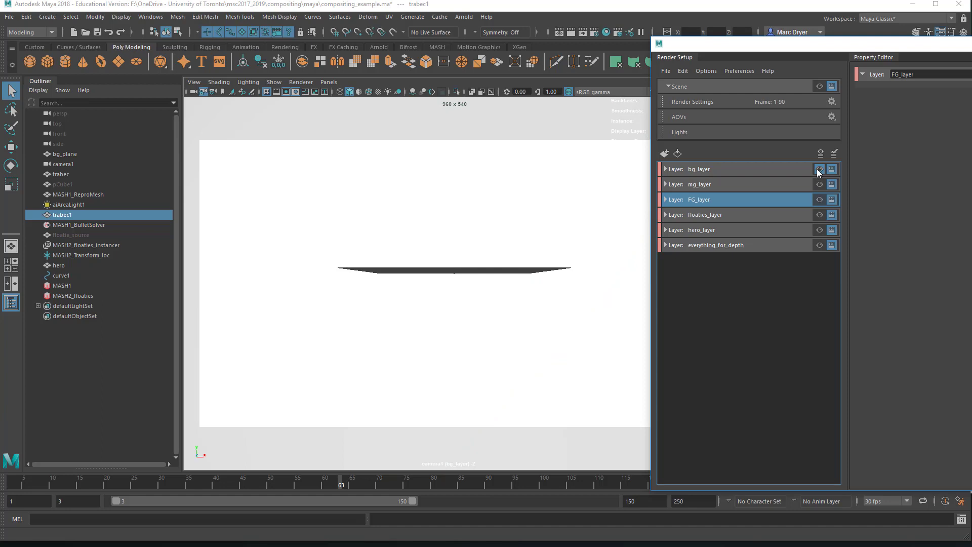
click(761, 171)
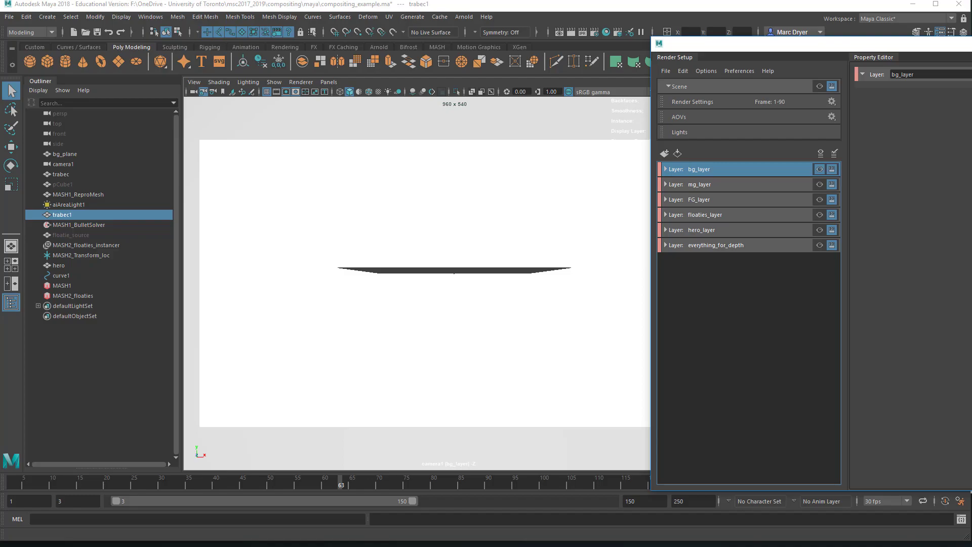
- Switch to After Effects, hide composition layers 3, 4 and 5 to isolate the background, and select layer 6
key(alt+Tab)
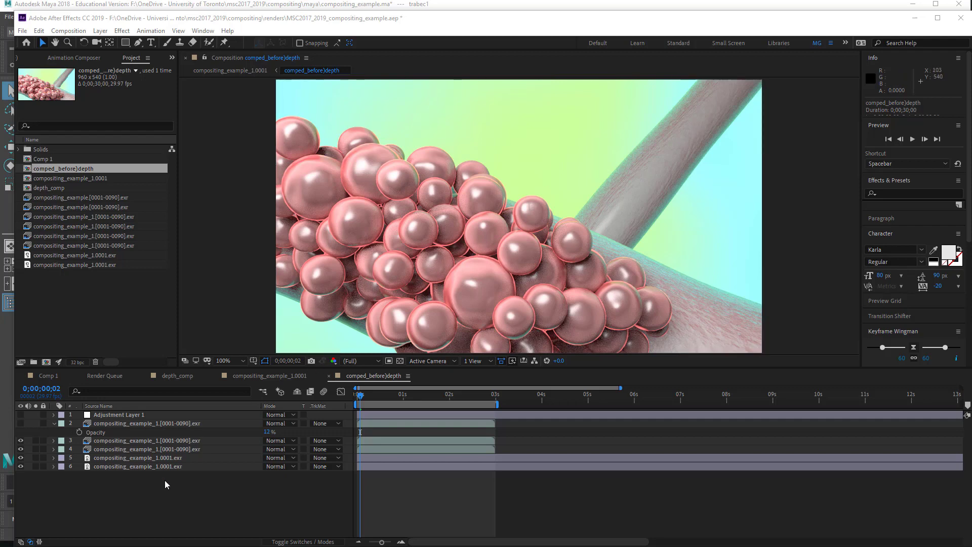
drag(20, 449, 21, 441)
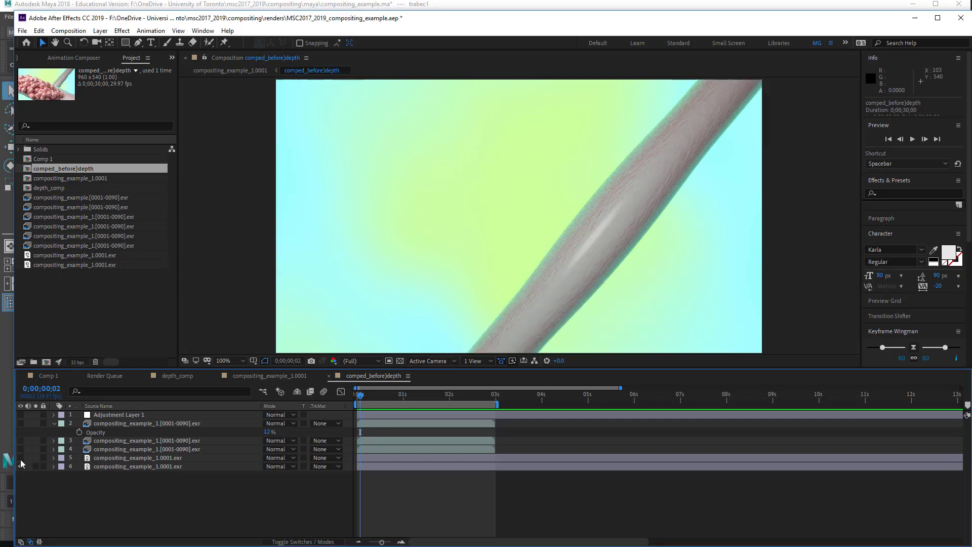
click(21, 457)
click(131, 468)
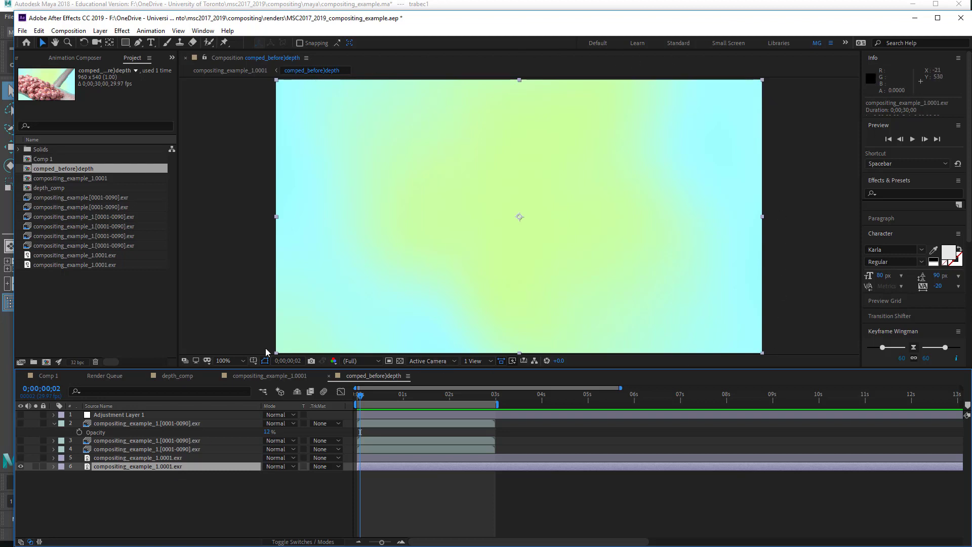
- Show the midground layer 5 and foreground layer 4 over the background, and select layers 4, 5 and 6 in turn
drag(21, 466, 20, 458)
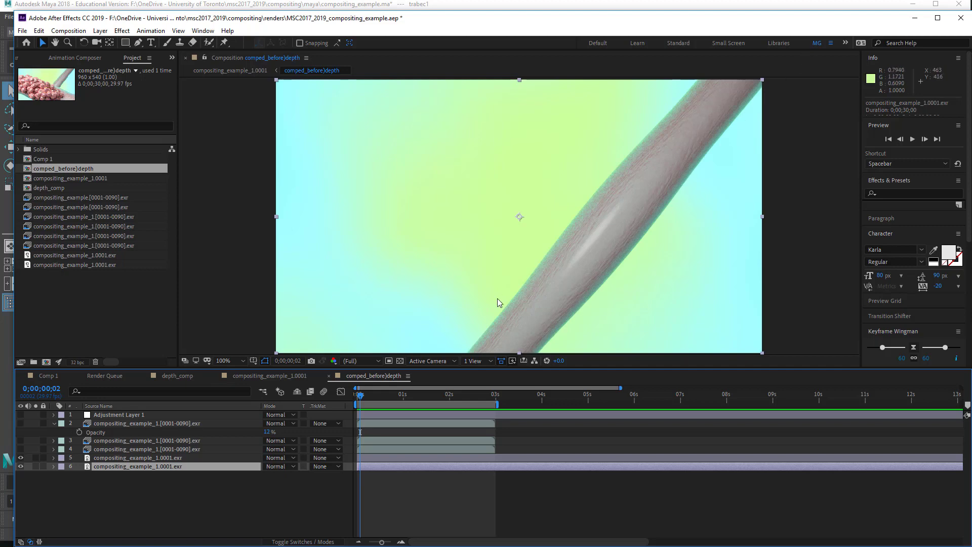
click(21, 449)
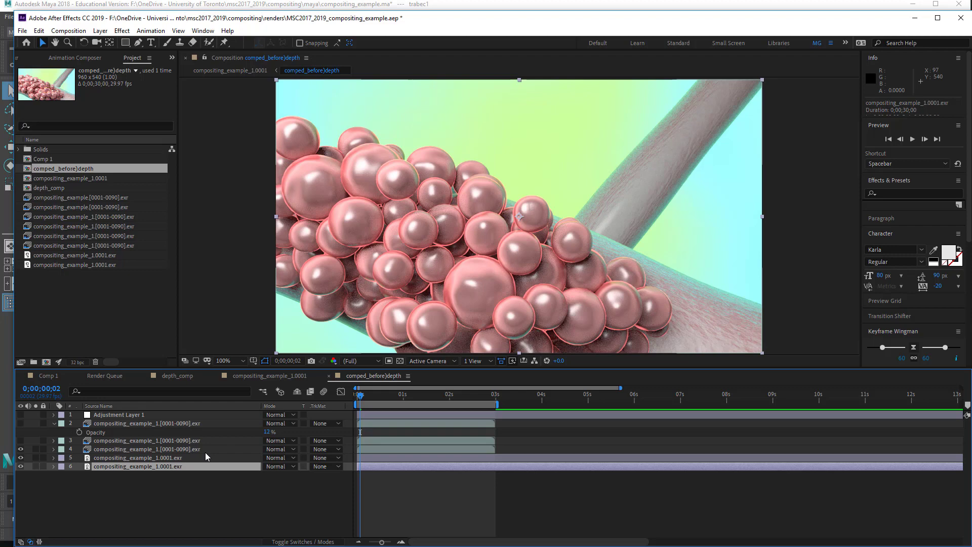
click(175, 450)
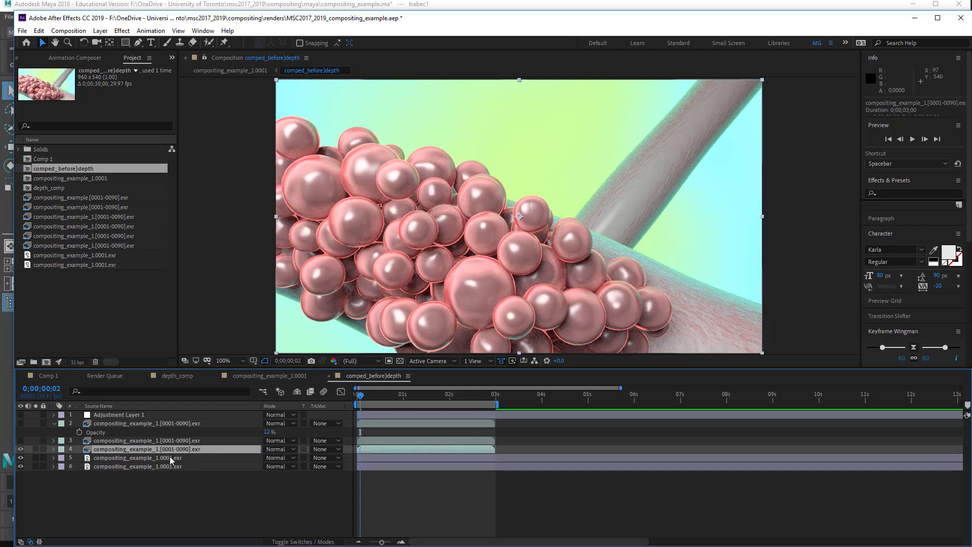
click(170, 458)
click(170, 466)
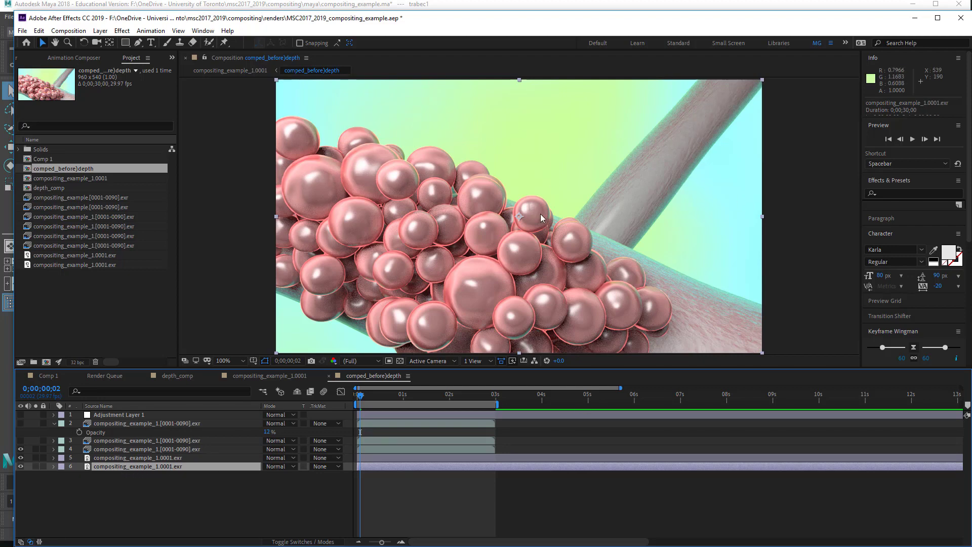
- Isolate the background by hiding layers 4 and 5, and restore them one at a time with layer 5 selected
drag(20, 449, 21, 458)
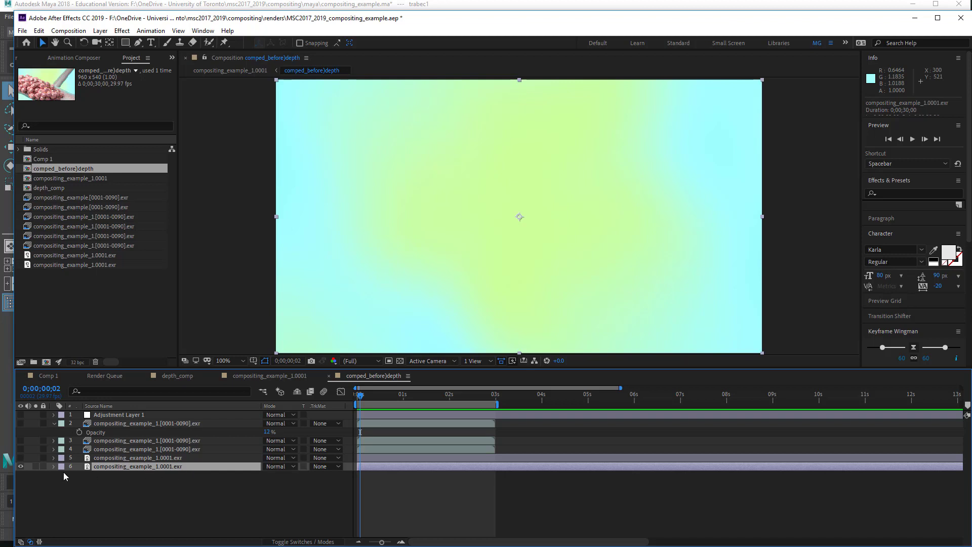
drag(20, 458, 20, 465)
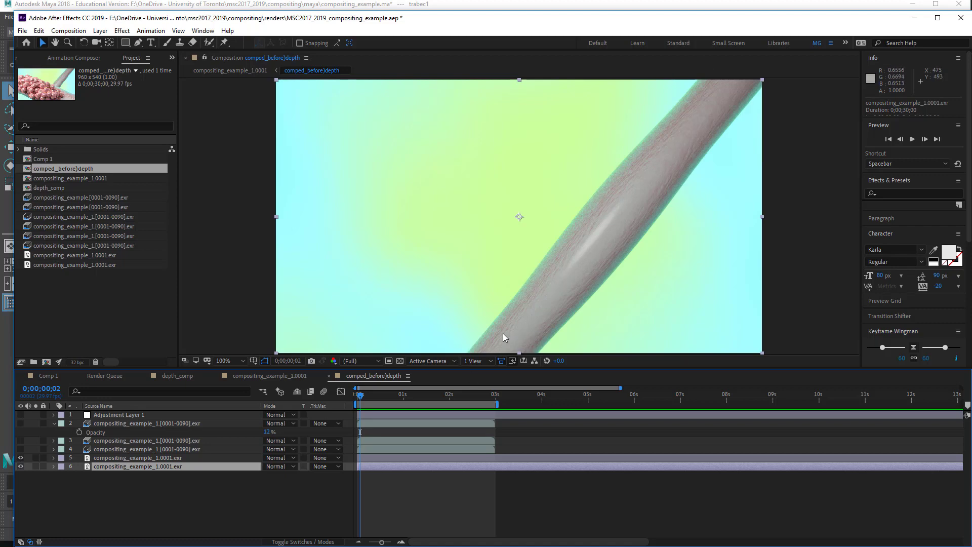
click(124, 459)
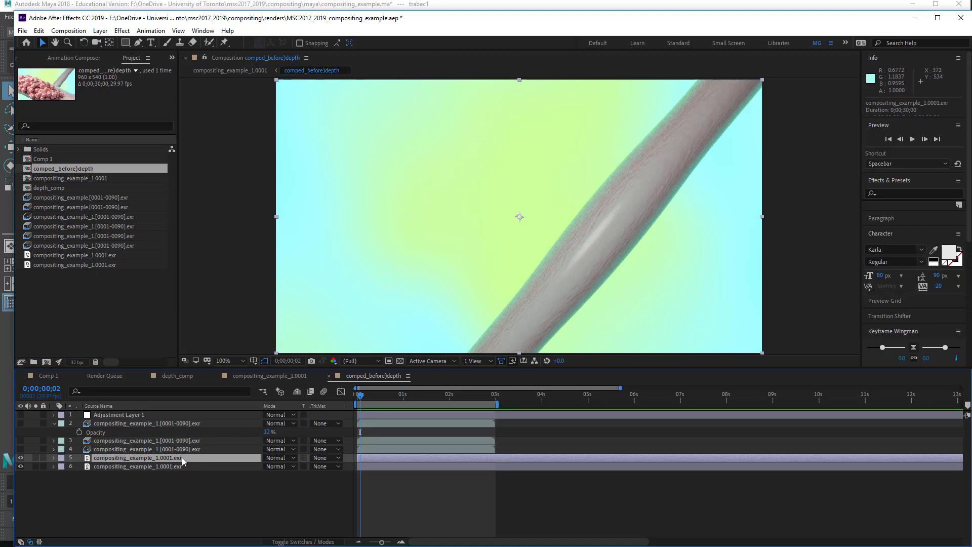
click(20, 449)
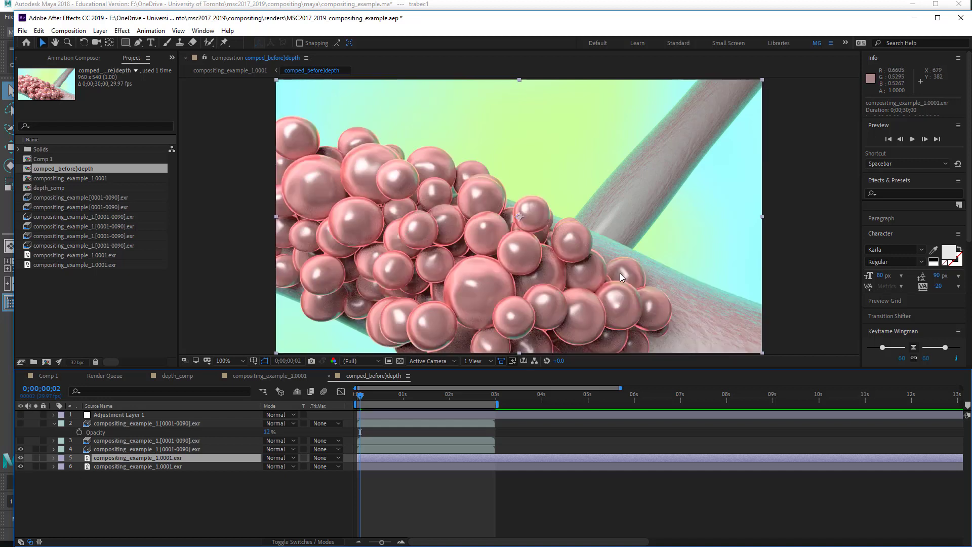
- Preview the composition's animation up to 0;00;01;27 and examine the still-image layers 5 and 6 behind the foreground spheres
key(space)
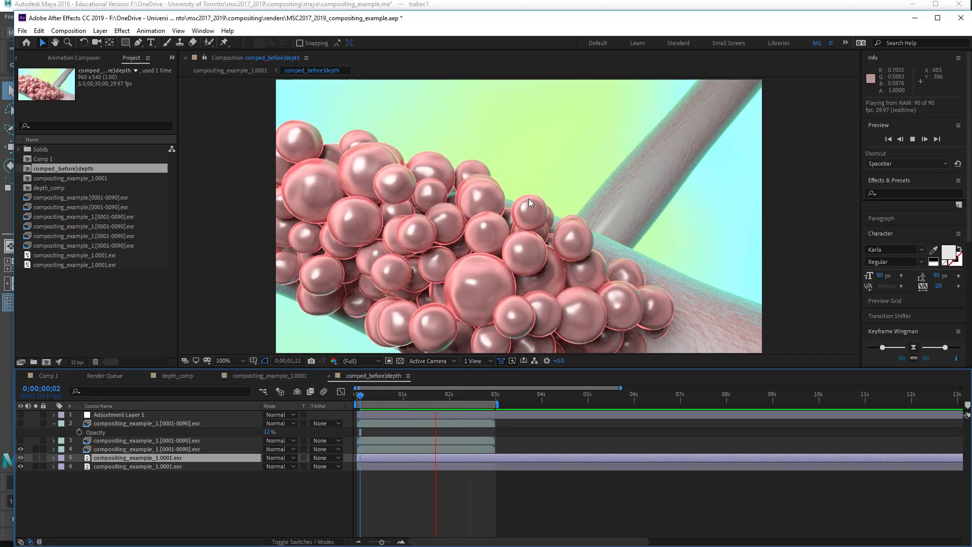
key(space)
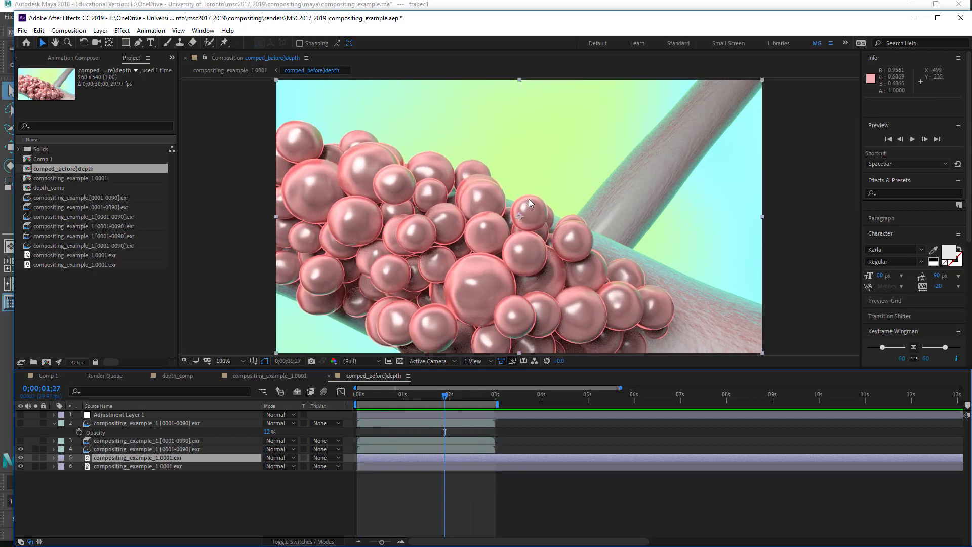
click(138, 466)
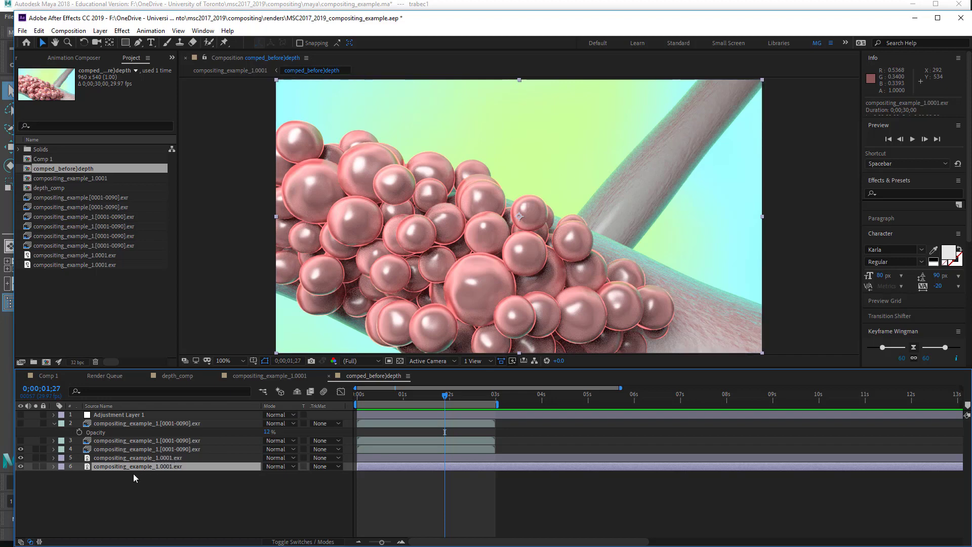
click(110, 457)
click(110, 466)
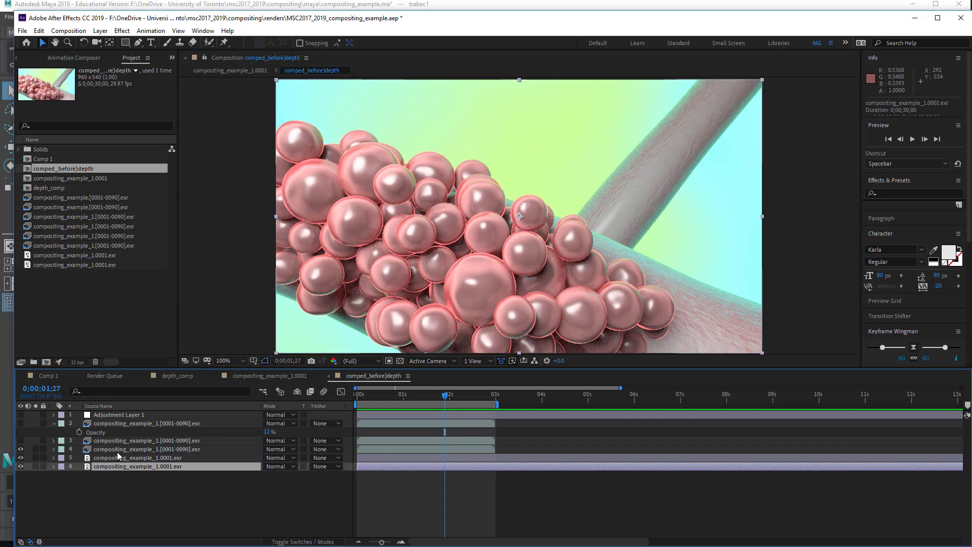
click(113, 459)
click(115, 464)
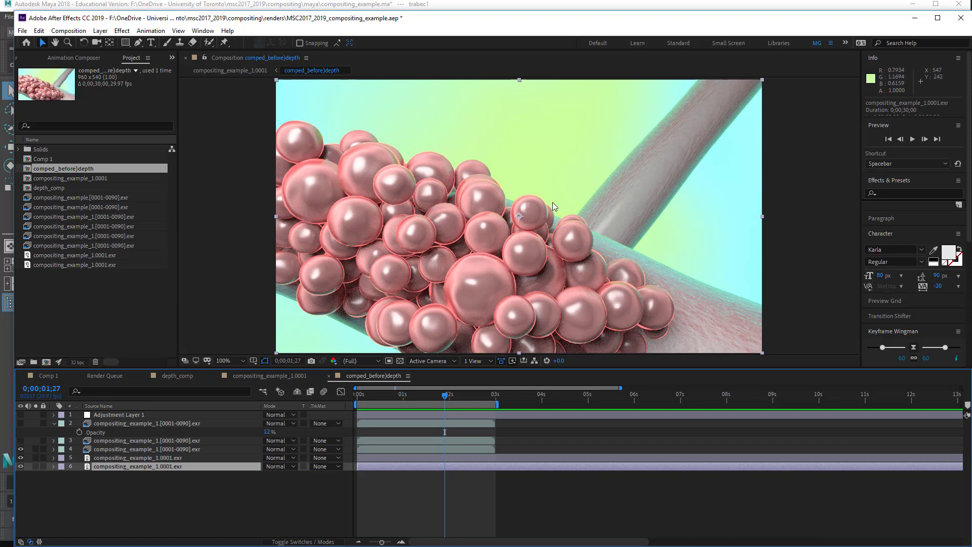
scroll(524, 254, up, 2)
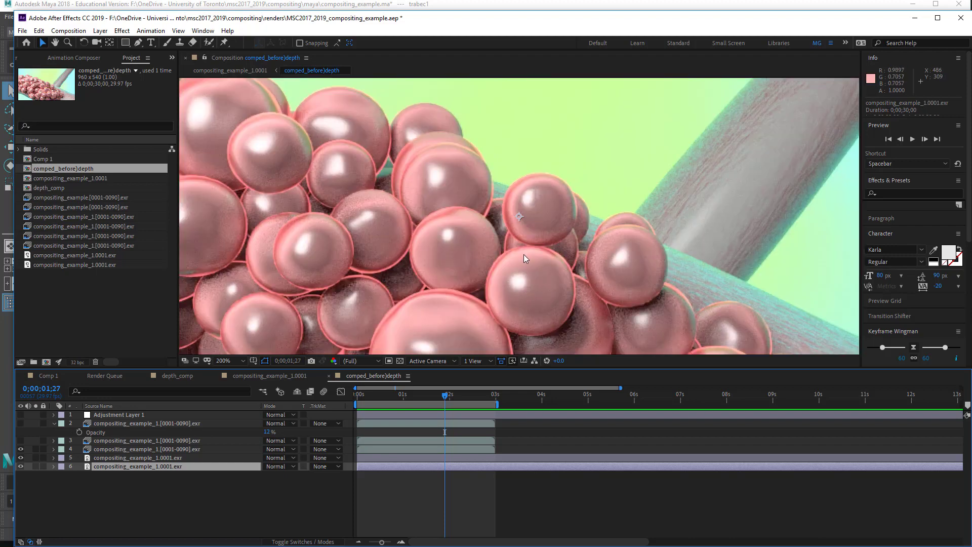
scroll(522, 257, down, 2)
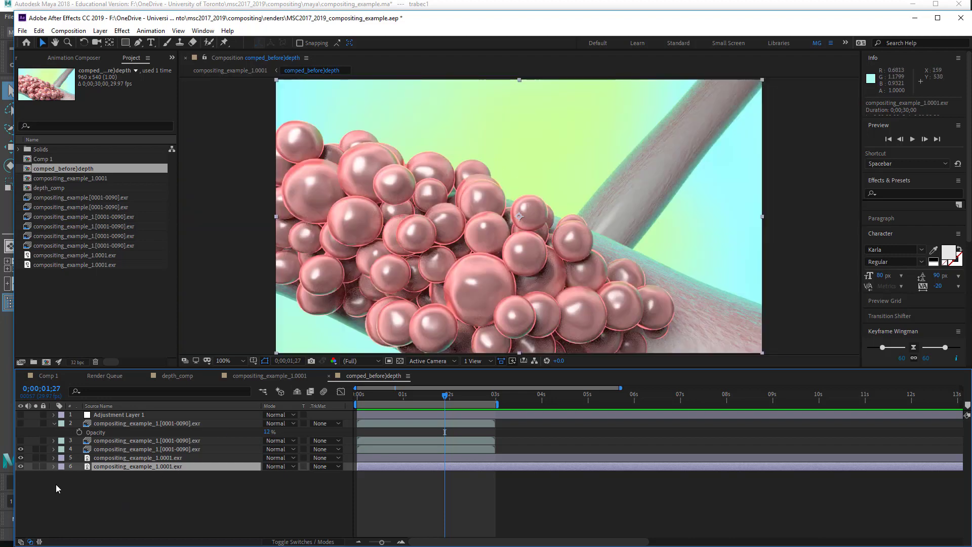
- View layer 5's midground render on its own in the layer viewer, select layer 4 and return to the full composition view
click(114, 458)
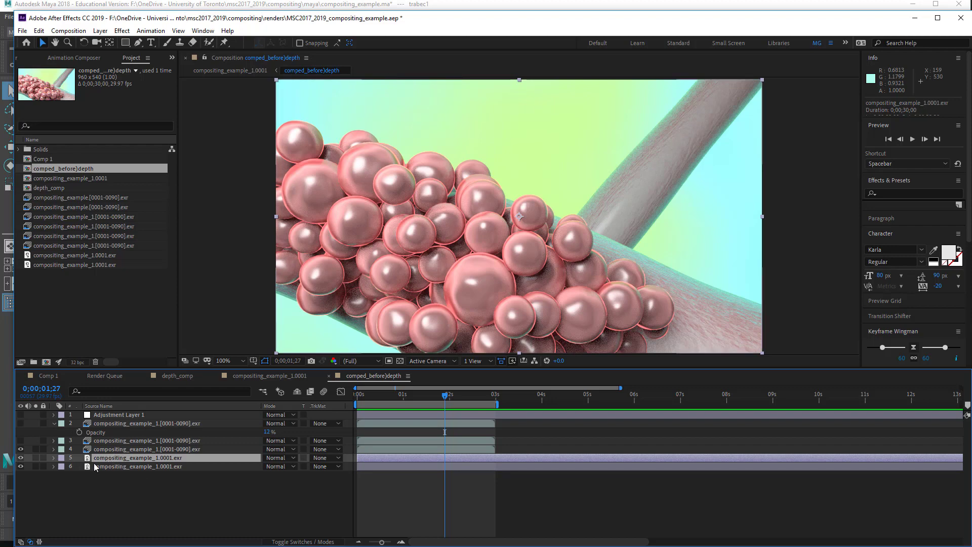
double_click(121, 459)
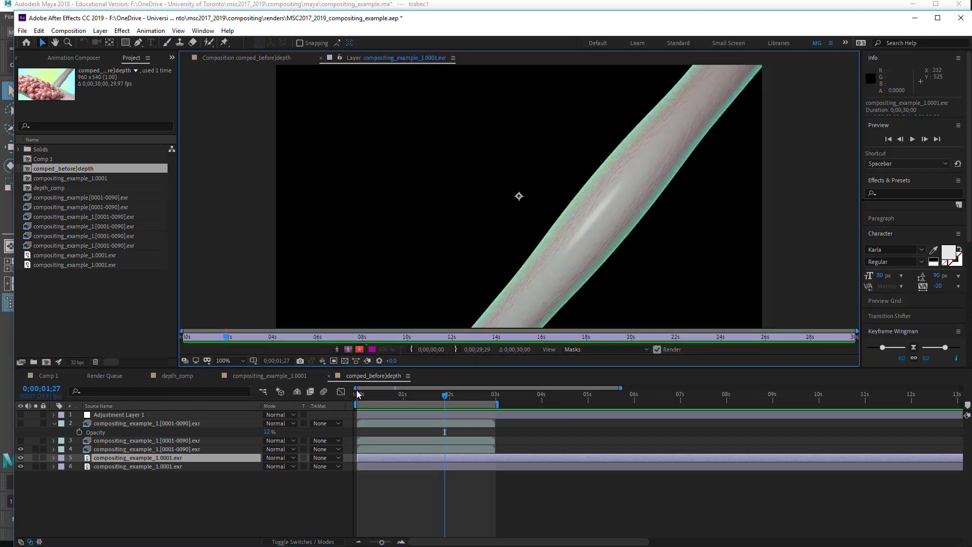
key(grave)
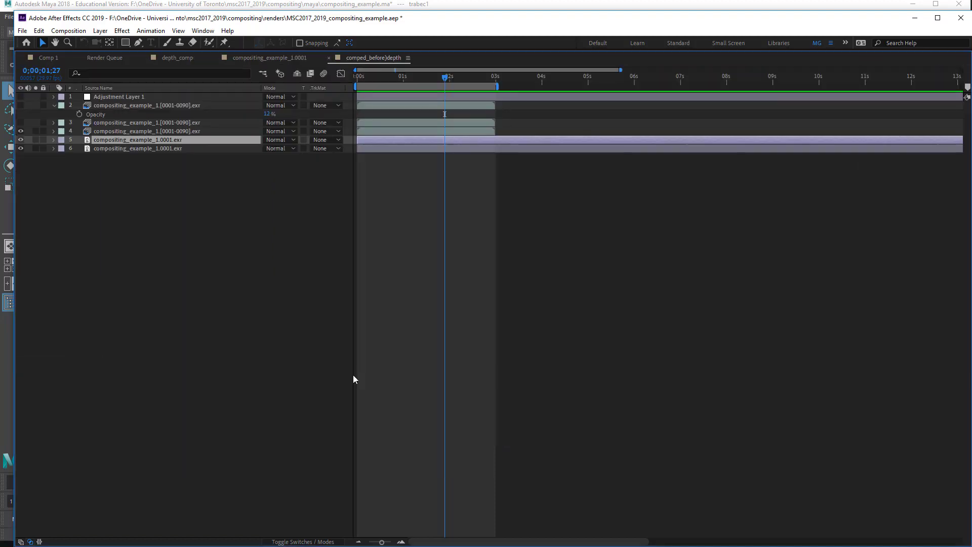
double_click(375, 57)
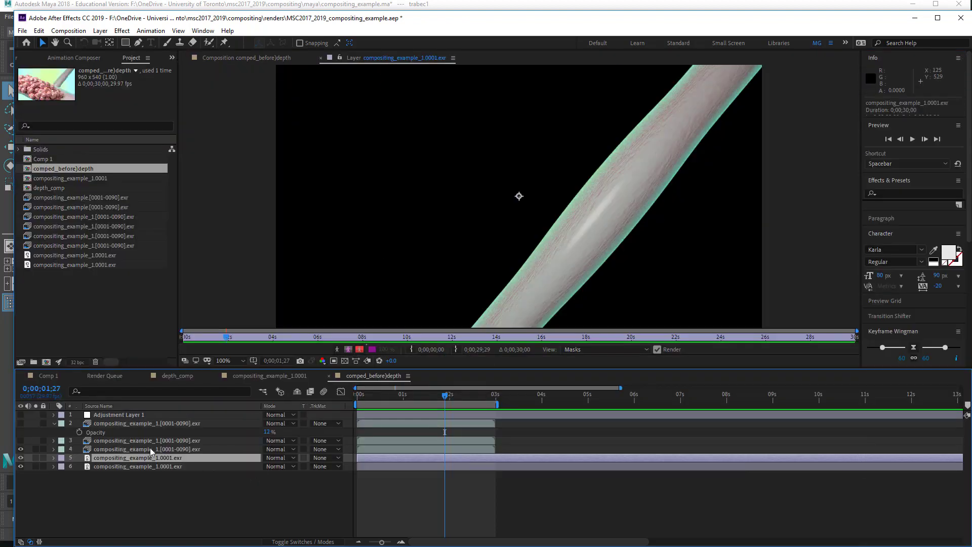
click(149, 448)
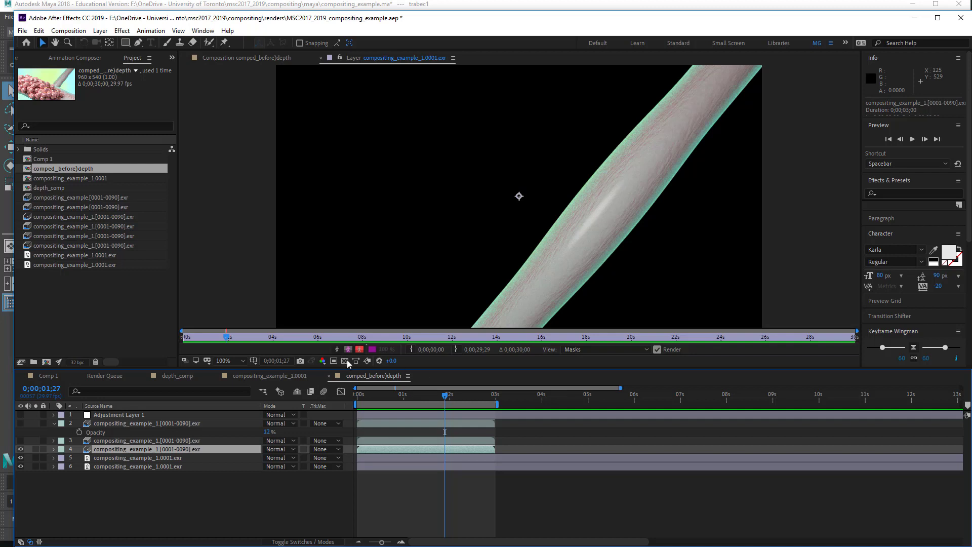
click(254, 56)
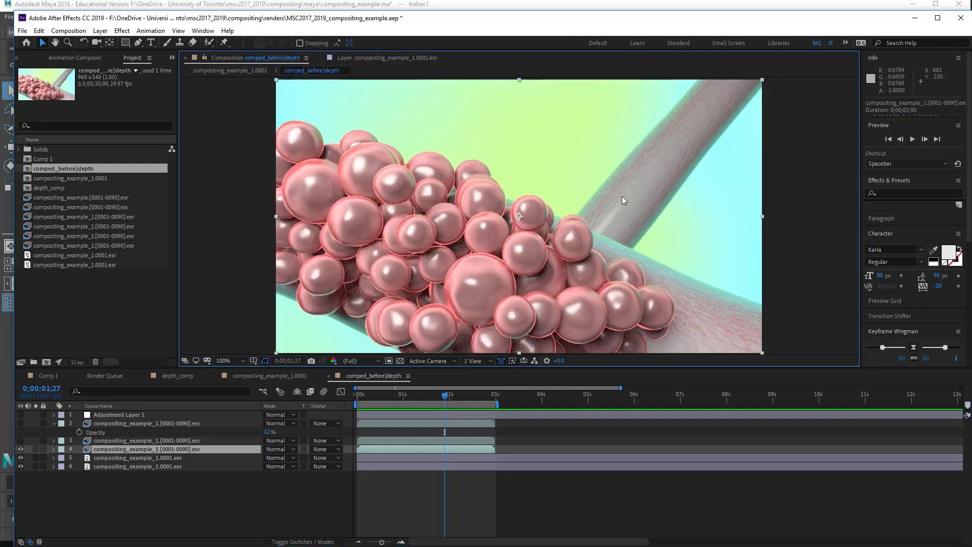
- Add a second Gaussian Blur to midground layer 5 with Blurriness 54.7 and Repeat Edge Pixels enabled
right_click(146, 459)
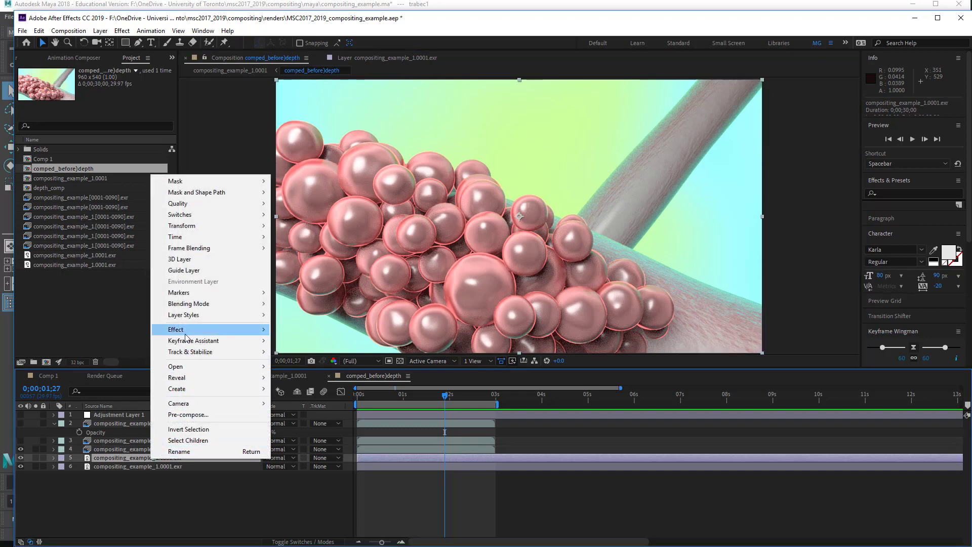
mouse_move(188, 330)
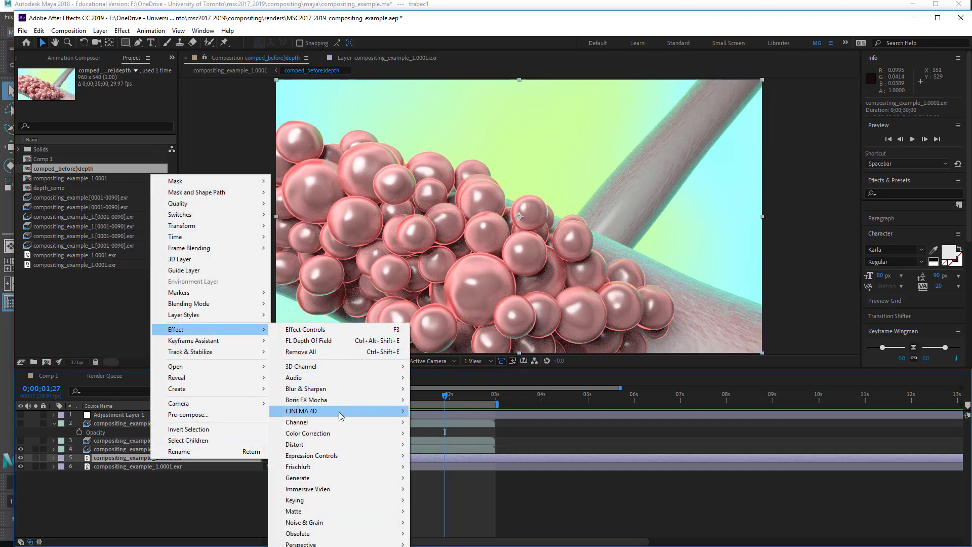
mouse_move(336, 393)
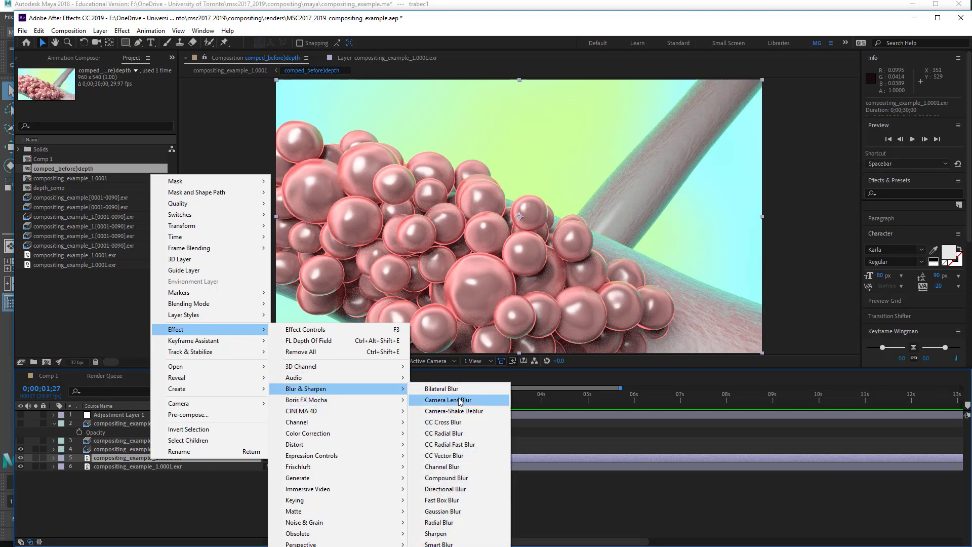
click(458, 515)
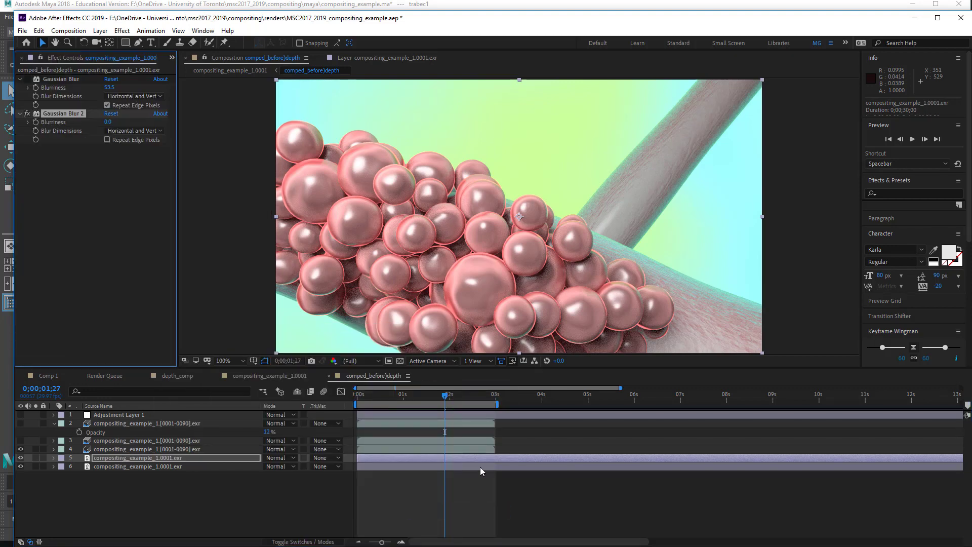
drag(108, 122, 317, 143)
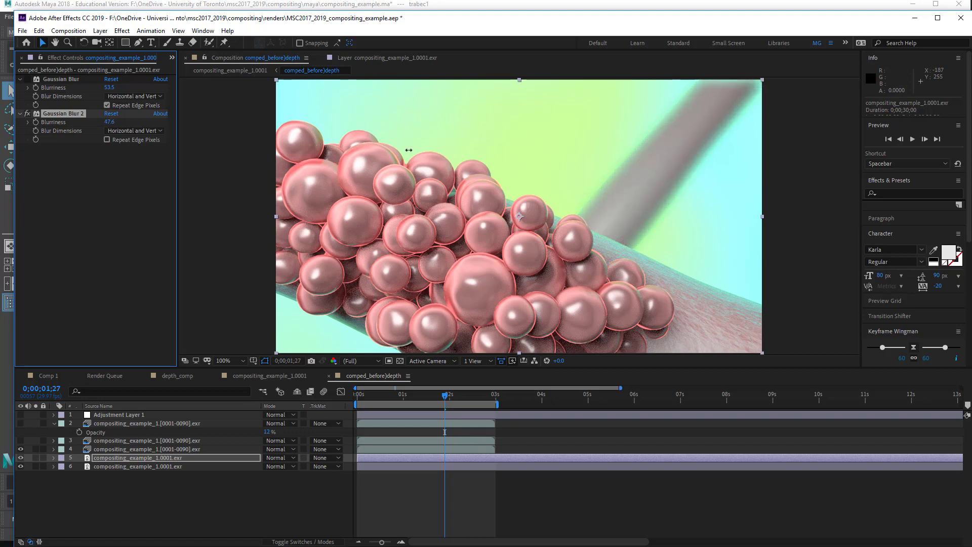
drag(409, 150, 412, 150)
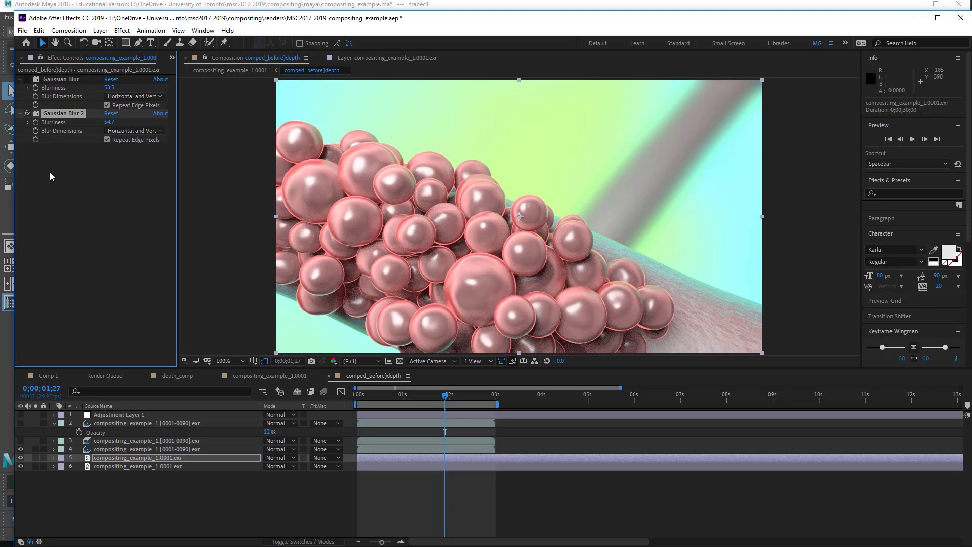
- Add the Frischluft FL Out Of Focus effect to midground layer 5 and set its radius to about 24
right_click(125, 458)
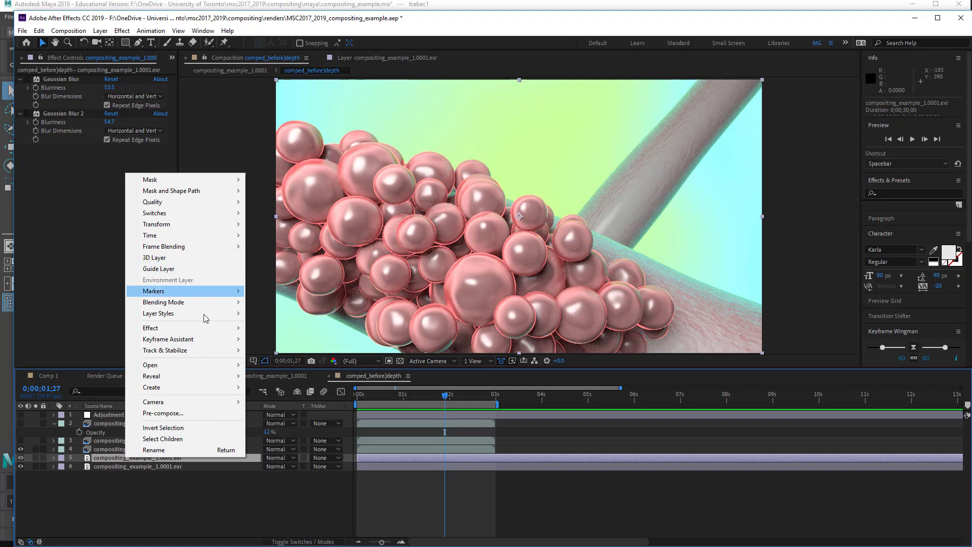
mouse_move(211, 332)
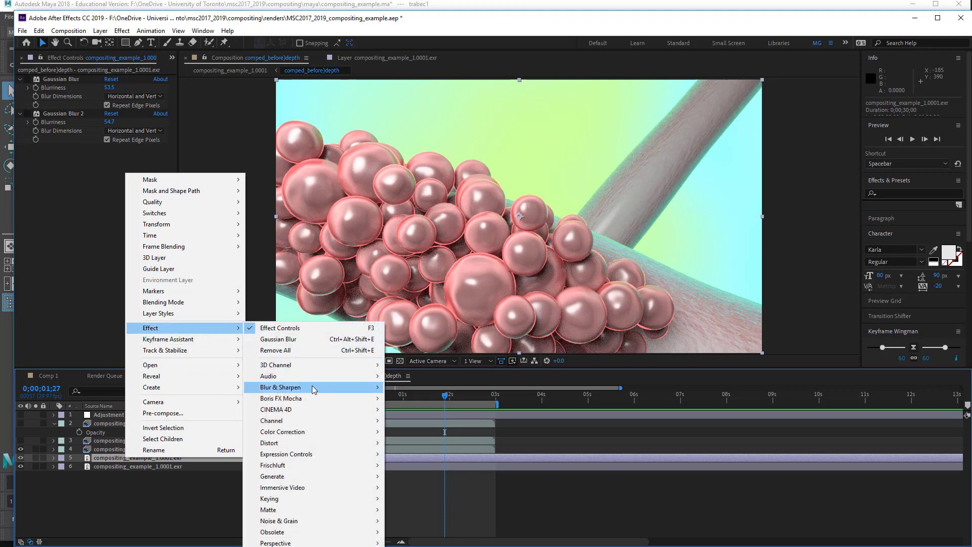
mouse_move(314, 391)
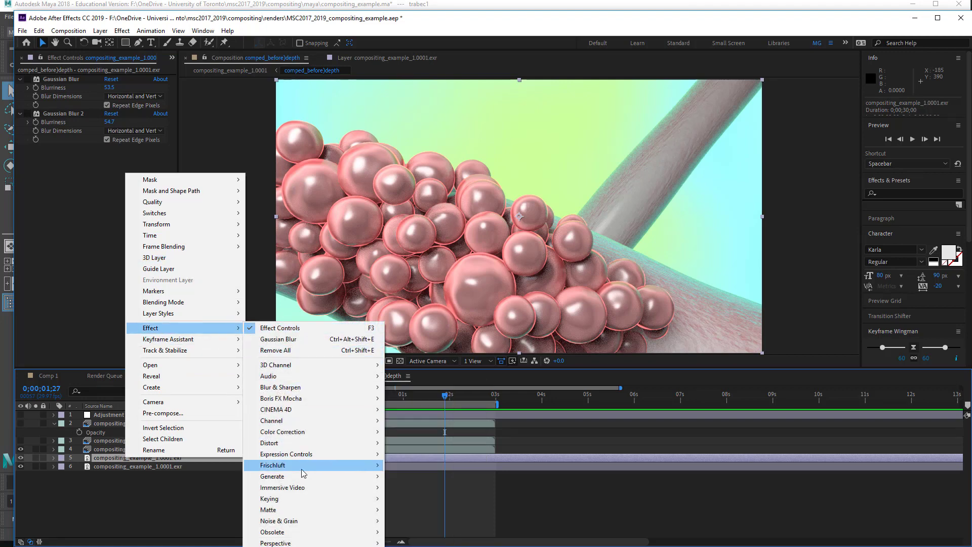
mouse_move(273, 466)
click(455, 475)
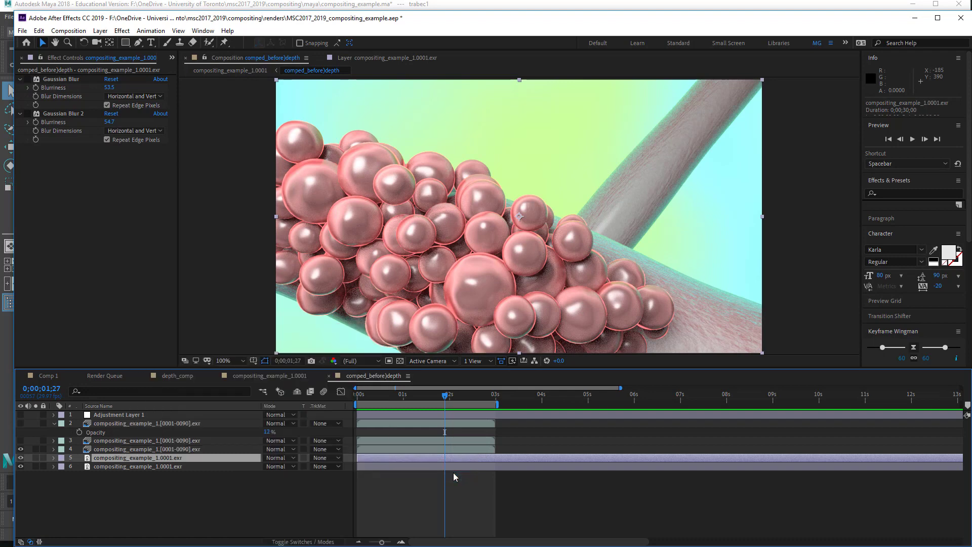
drag(111, 165, 250, 180)
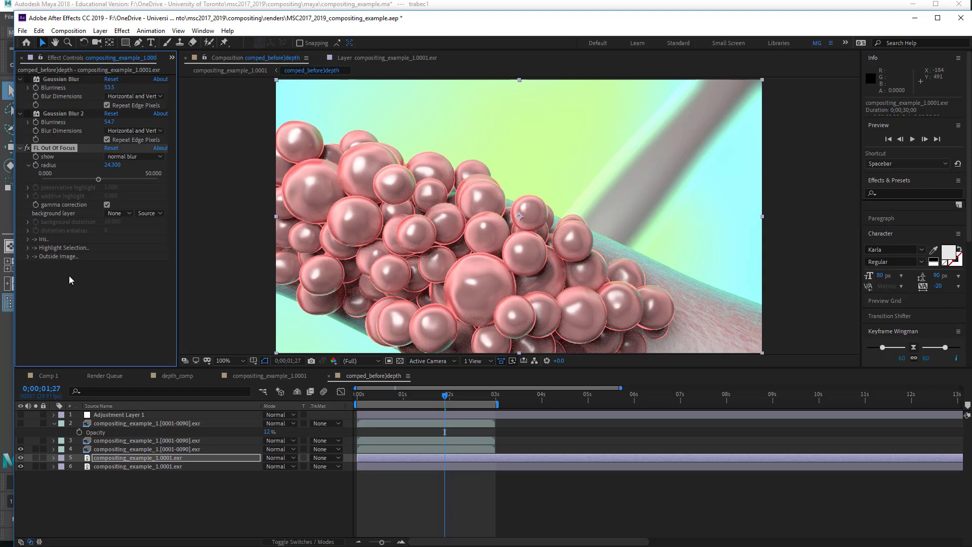
- Add Hue/Saturation to background layer 6, setting Master Hue to about 228°, Master Lightness to 7 and a slightly higher Master Saturation
click(132, 466)
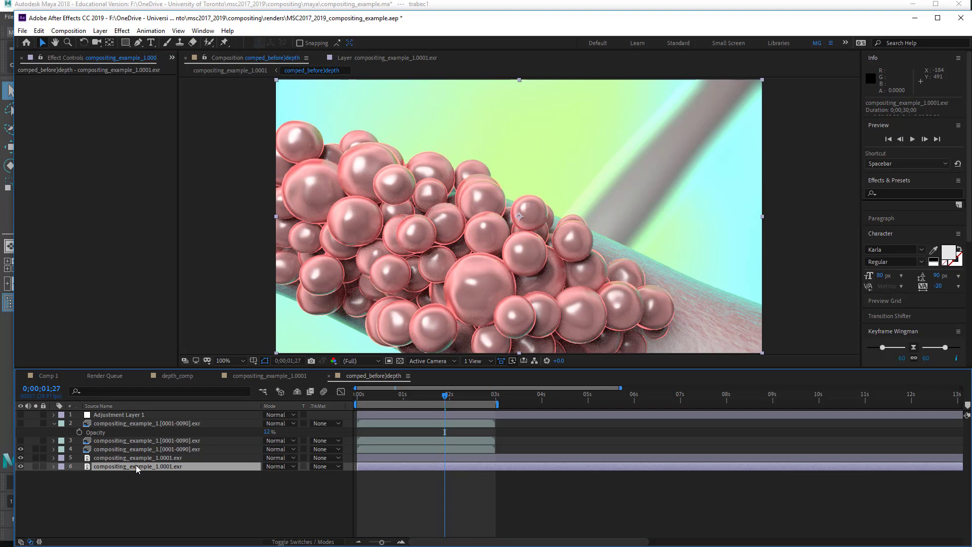
right_click(135, 465)
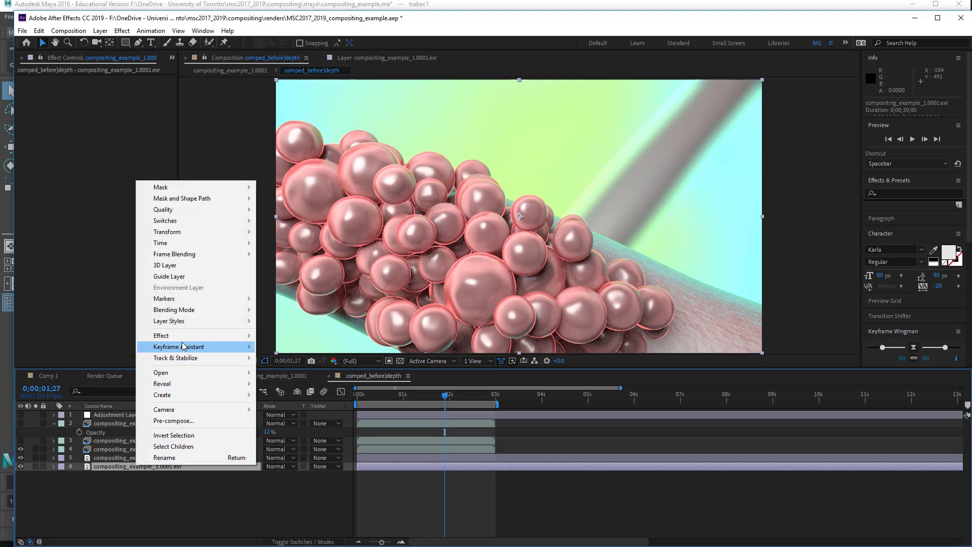
mouse_move(184, 339)
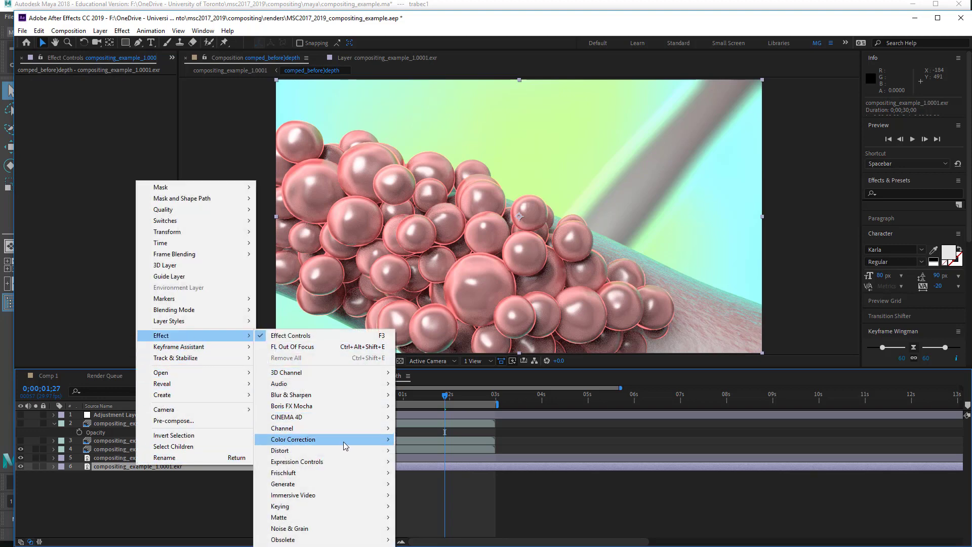
mouse_move(342, 445)
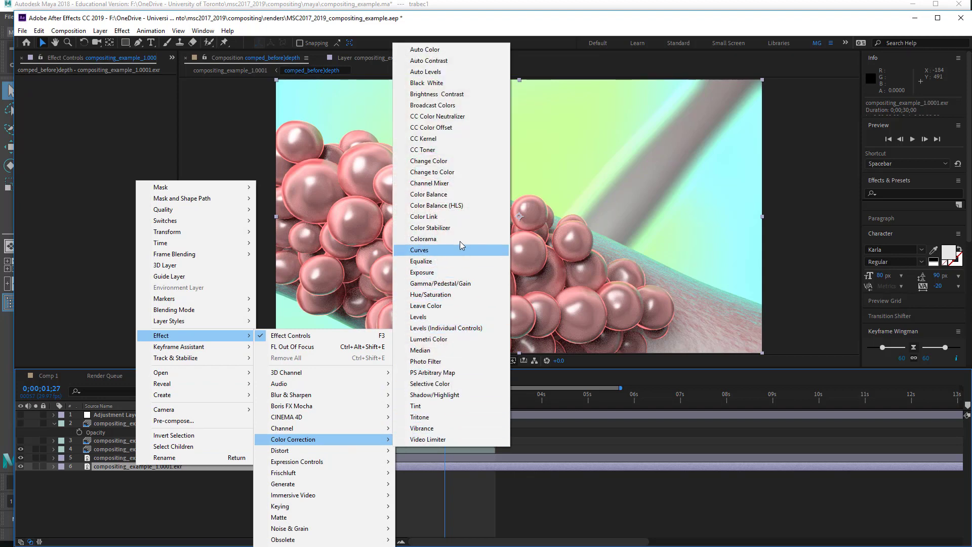
click(436, 294)
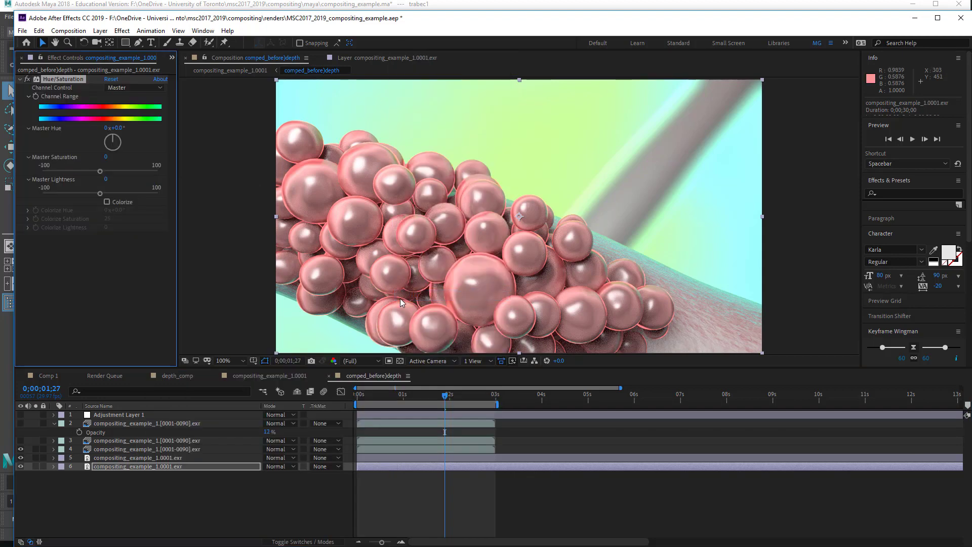
drag(101, 172, 104, 194)
drag(116, 138, 105, 155)
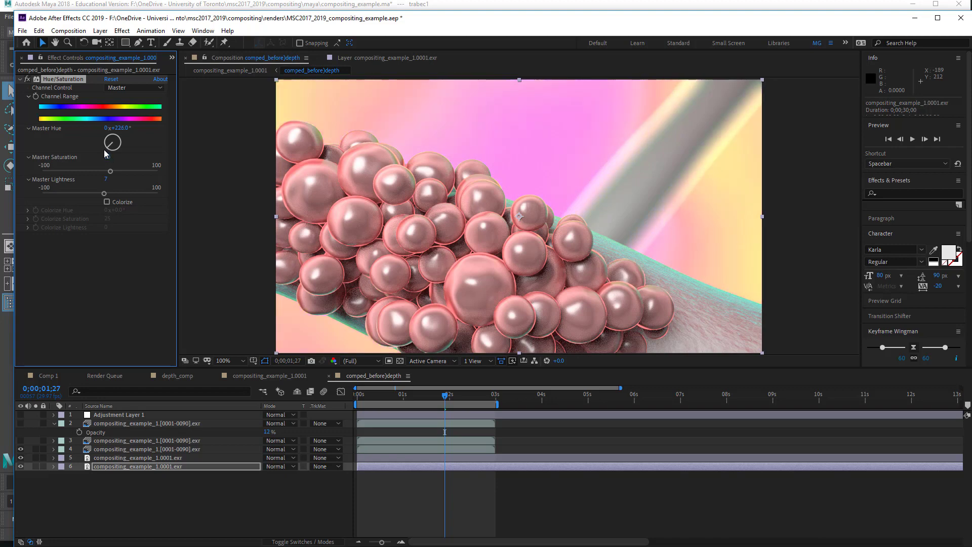
- Add a Curves effect to foreground layer 4 and shape a gentle S-curve with raised highlights and lowered shadows
click(163, 449)
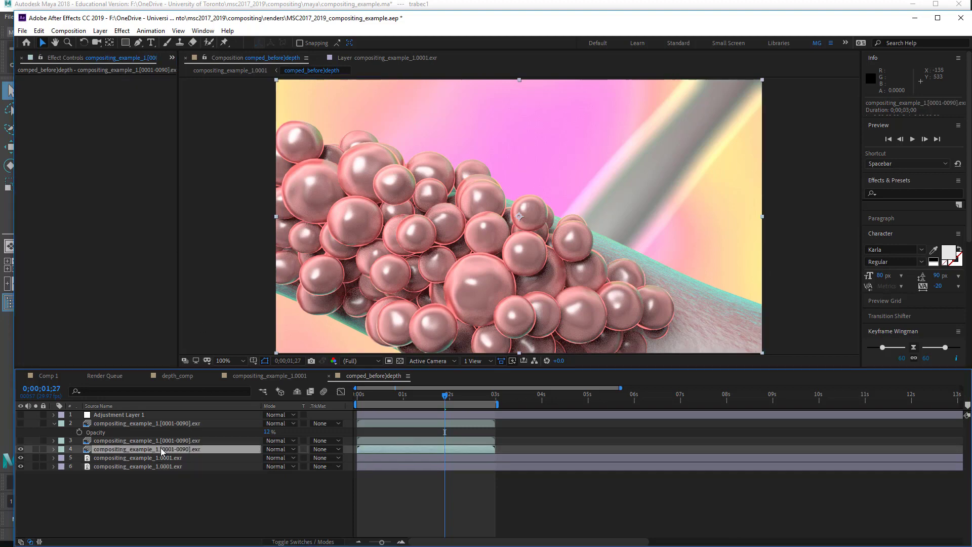
right_click(115, 451)
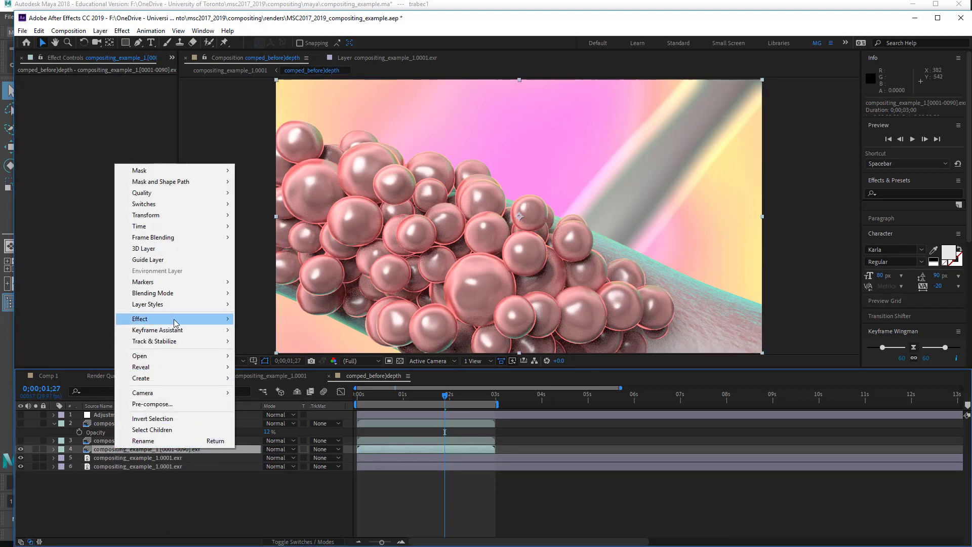
mouse_move(175, 318)
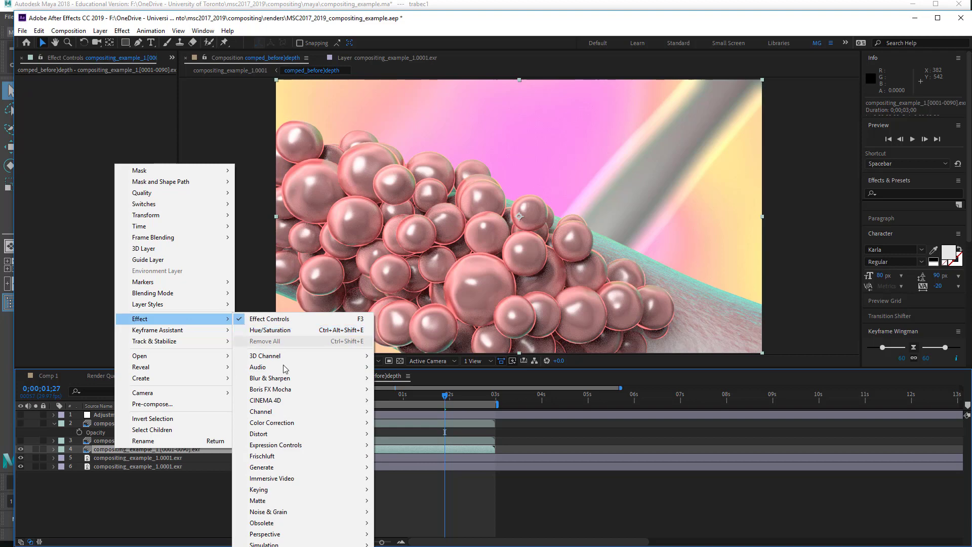
mouse_move(291, 412)
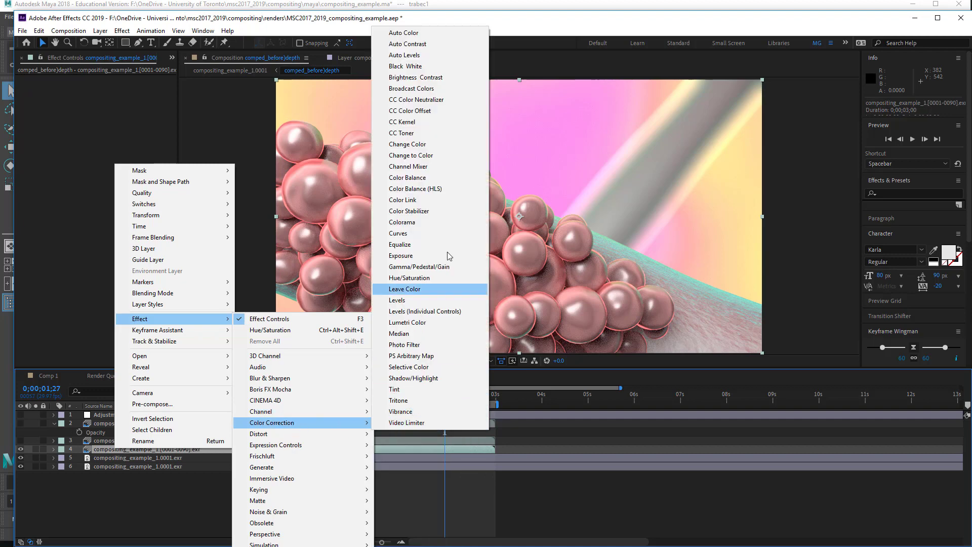
click(415, 233)
drag(132, 158, 116, 161)
drag(71, 206, 76, 216)
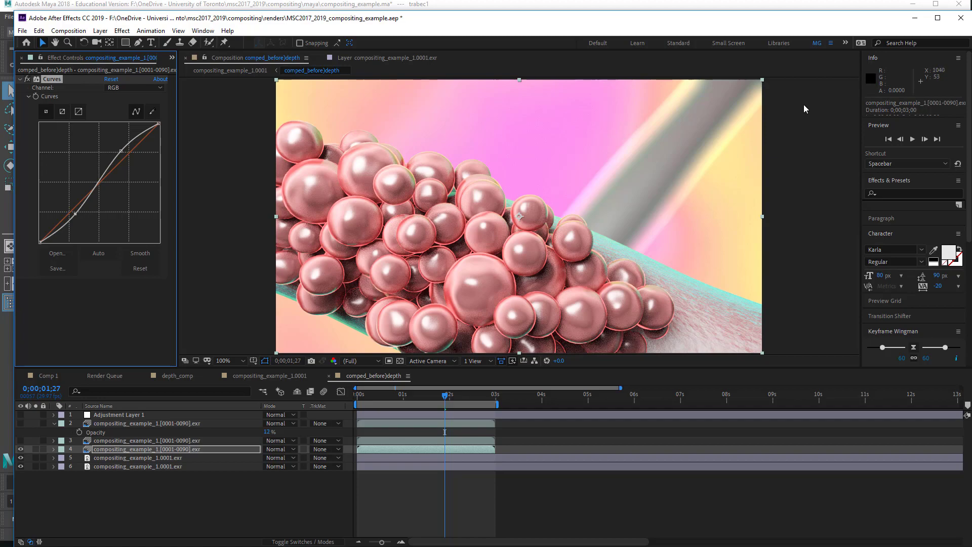
- Switch to Maya and save the scene as a new file named compositing_example2.ma
key(alt+Tab)
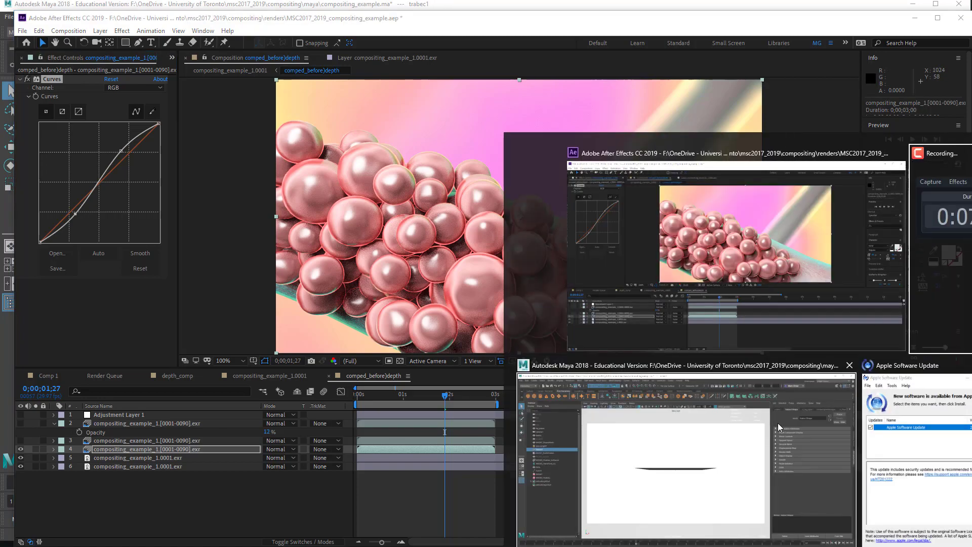
click(769, 444)
drag(728, 47, 778, 53)
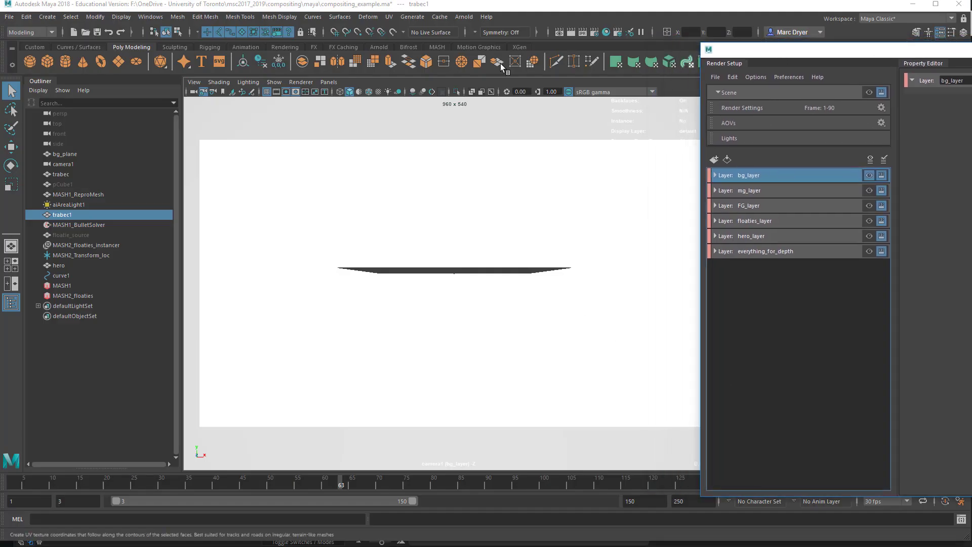
click(9, 19)
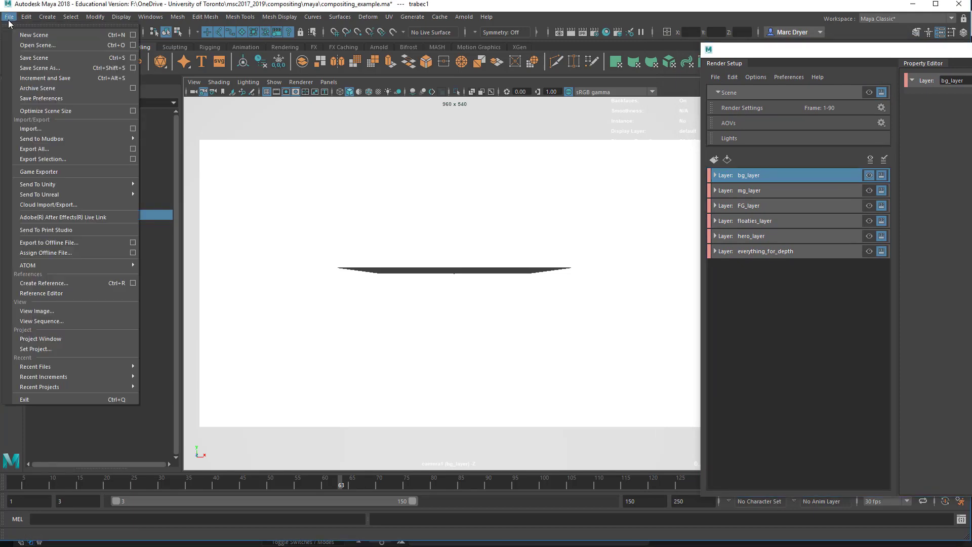
click(28, 67)
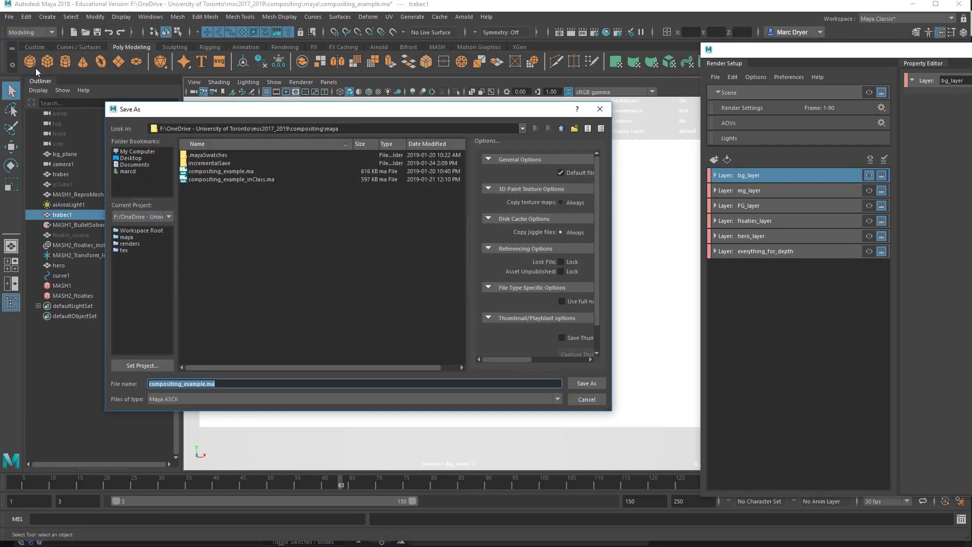
click(219, 172)
key(Tab)
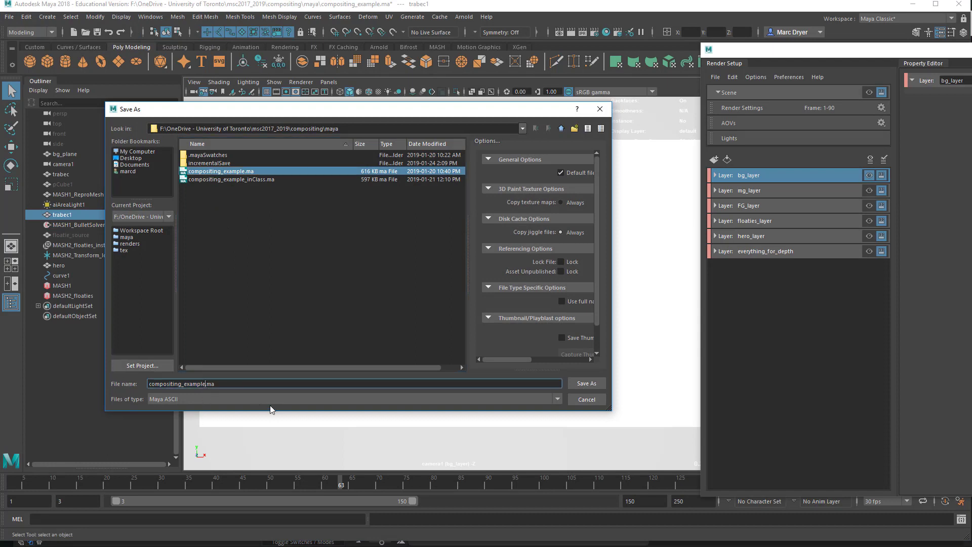
text(2)
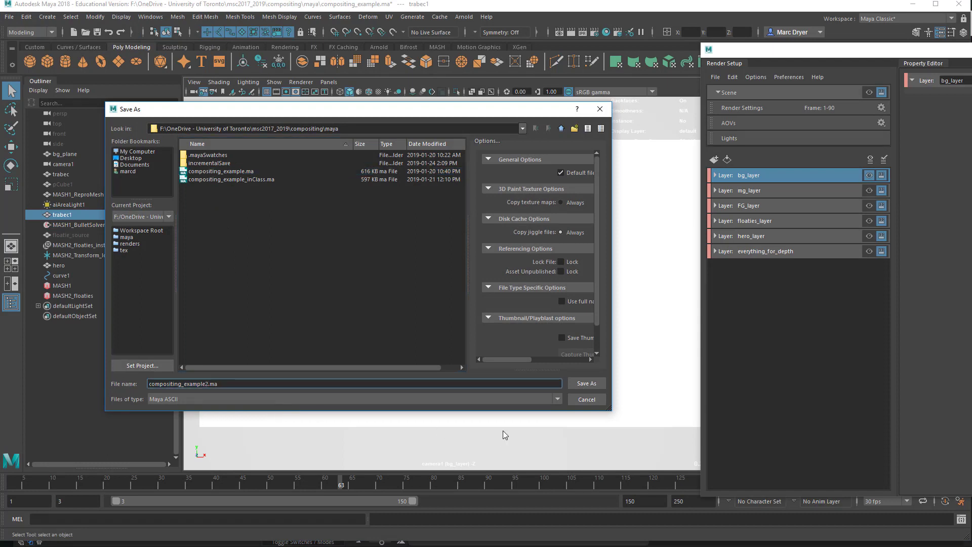
click(579, 385)
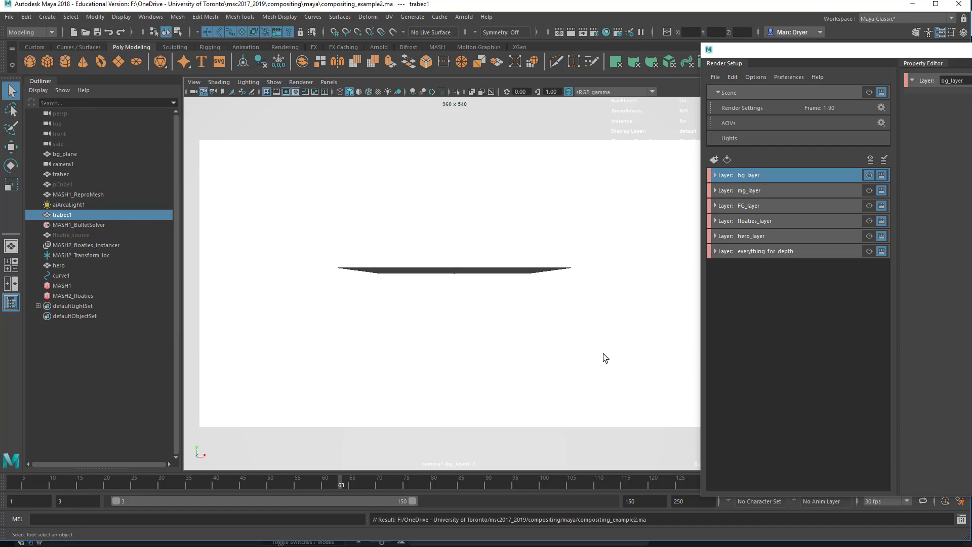
- Delete all render layers from bg_layer to everything_for_depth and move the Render Setup window to uncover more of the viewport
shift+click(759, 252)
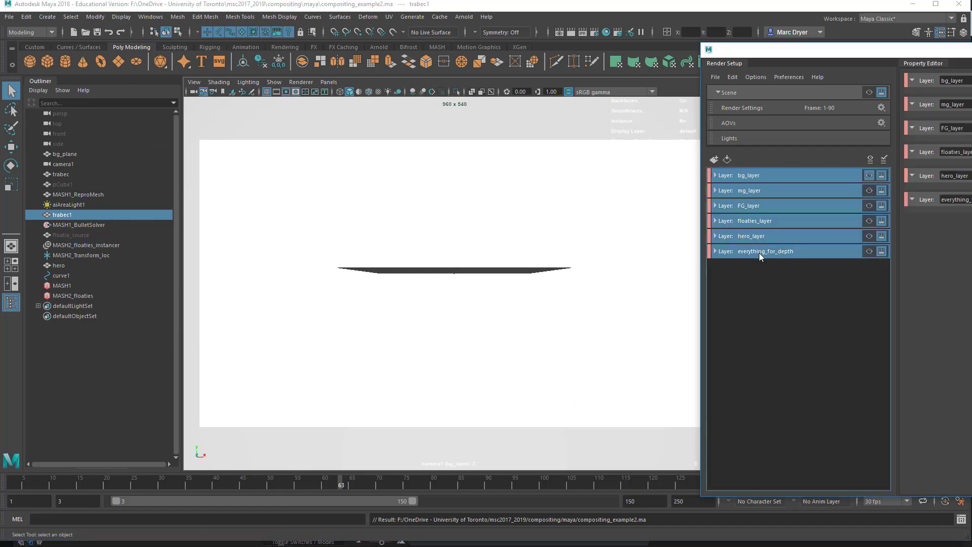
right_click(759, 253)
click(777, 280)
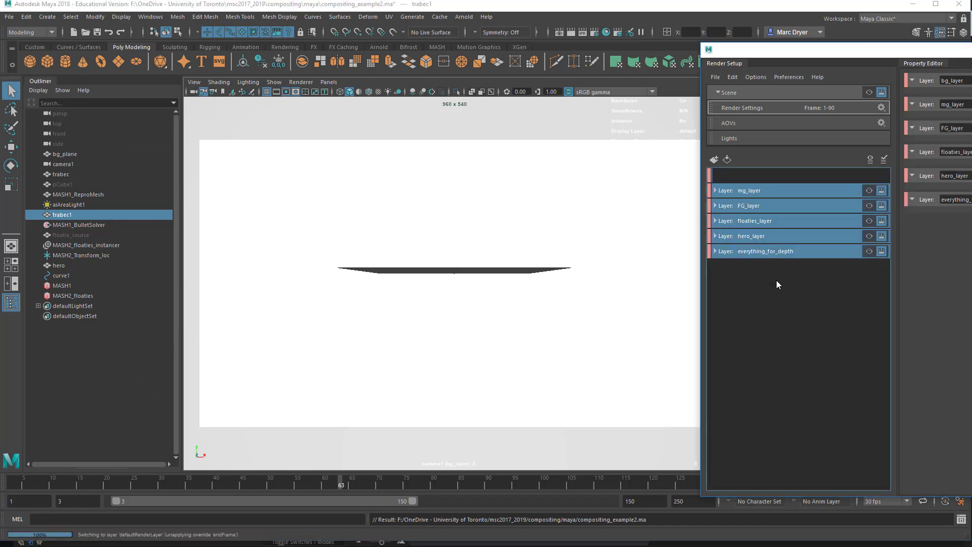
drag(793, 53, 587, 56)
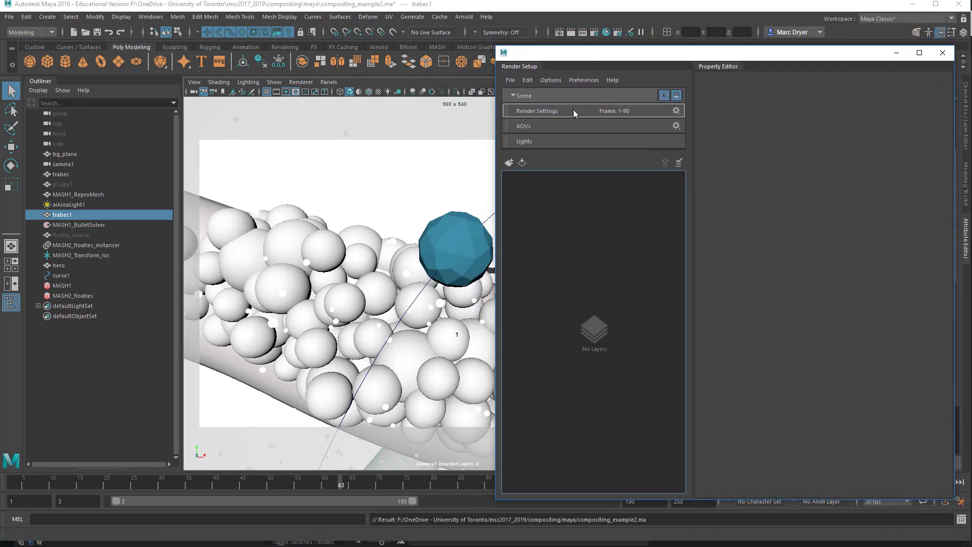
click(614, 100)
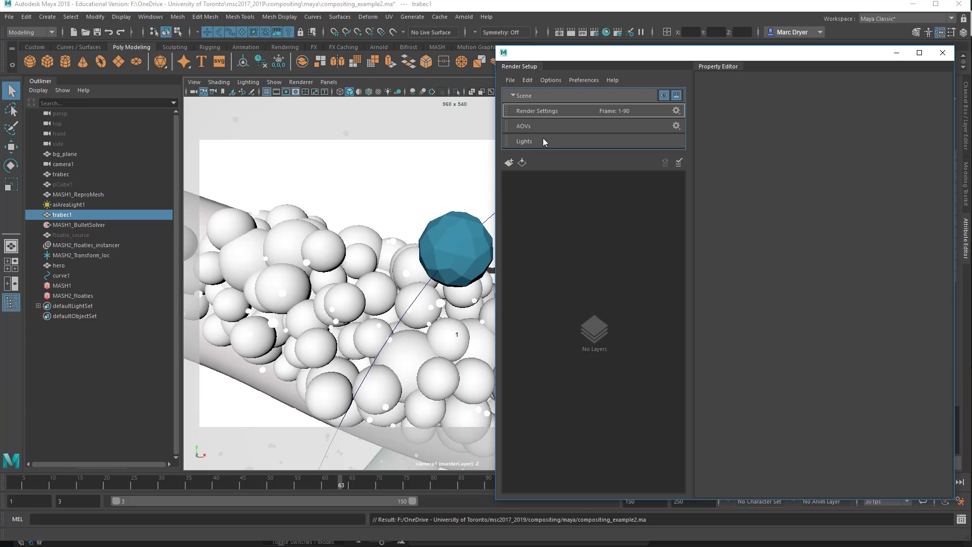
drag(564, 57, 615, 60)
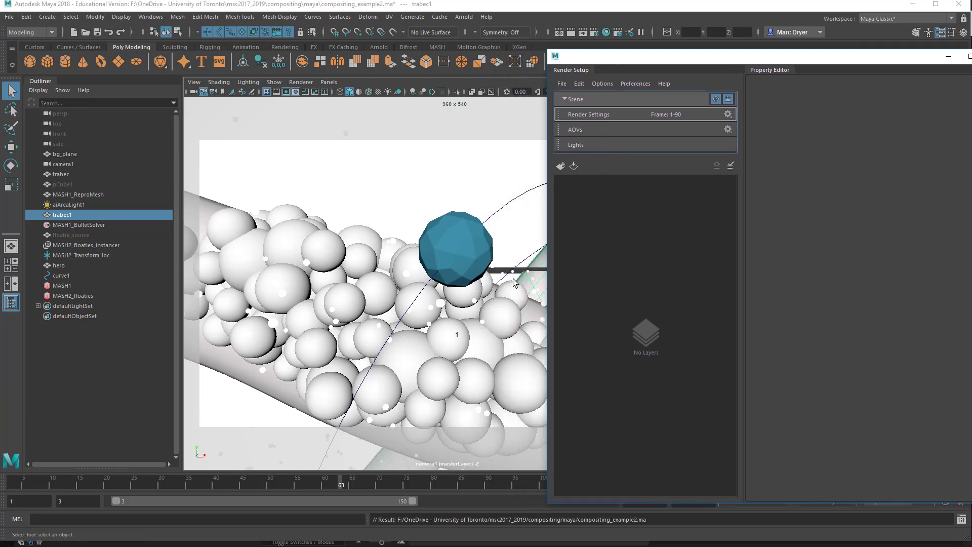
- Create a new render layer named bg_layer in Render Setup
click(560, 166)
text(bg_lk)
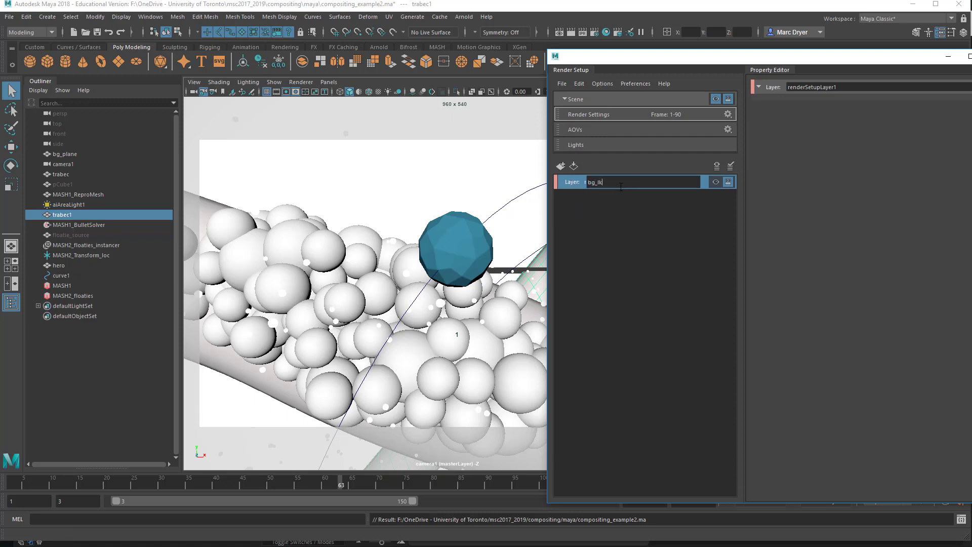
key(BackSpace)
text(ayer)
key(Return)
click(573, 183)
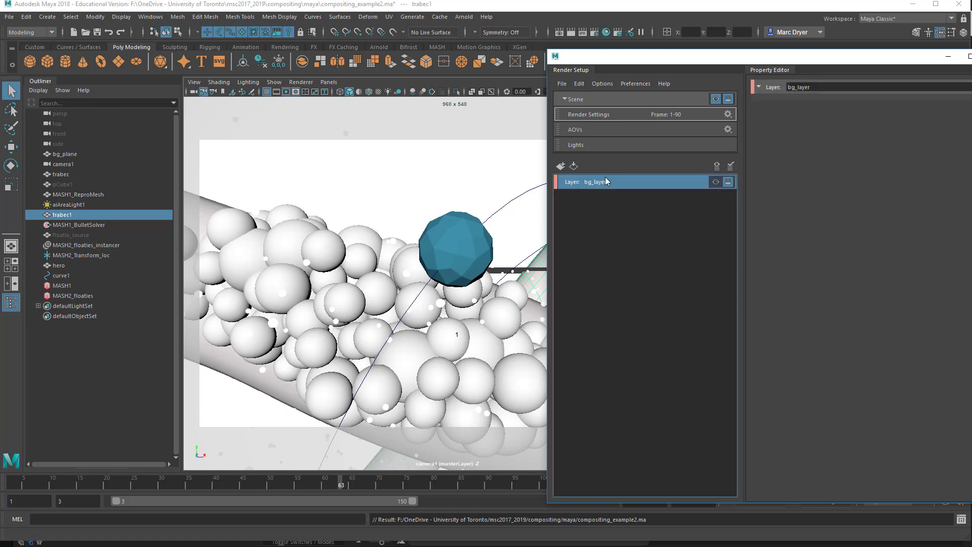
- Create a collection named bg_geo inside bg_layer
right_click(576, 185)
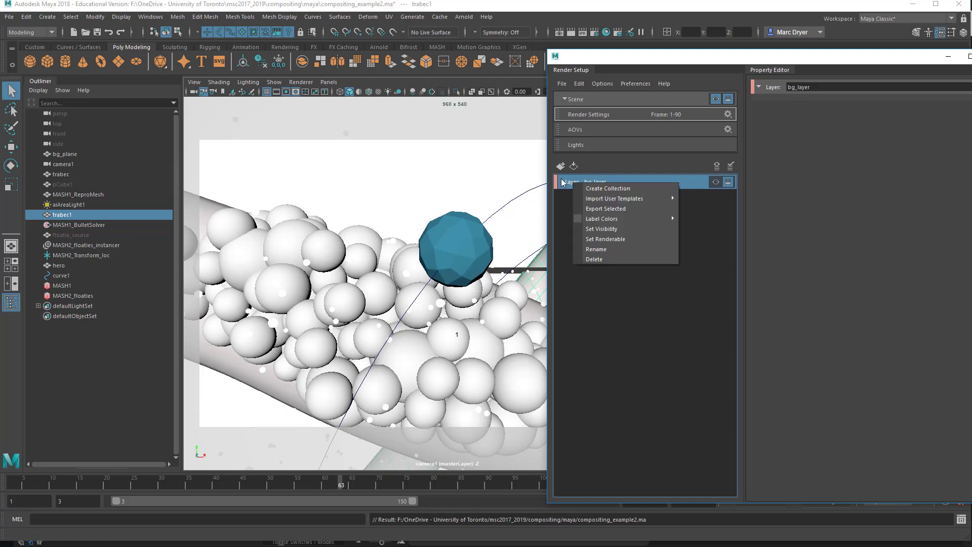
click(600, 183)
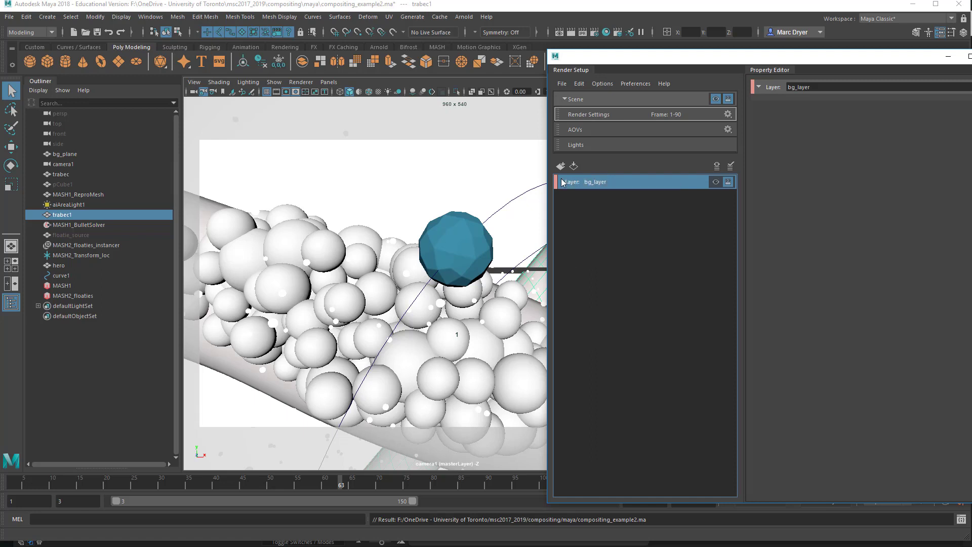
right_click(593, 183)
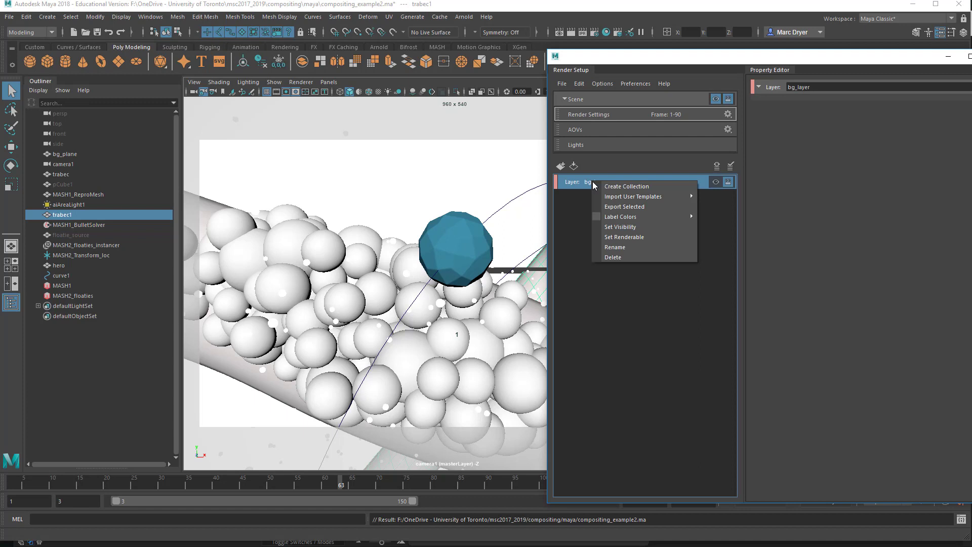
click(615, 188)
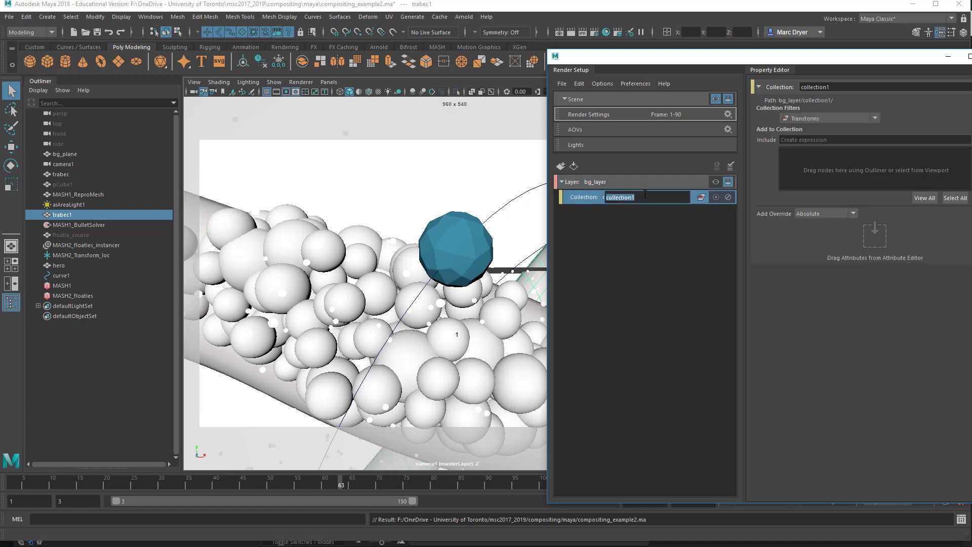
text(bg_geo)
key(Return)
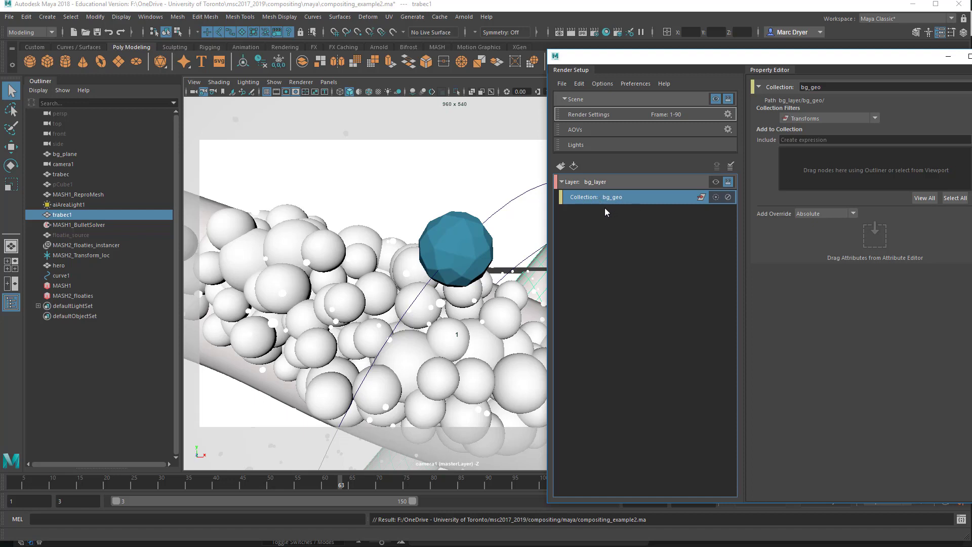
- Add bg_plane to the bg_geo collection, moving the Render Setup window so the collection's include list is fully accessible
drag(694, 62, 604, 59)
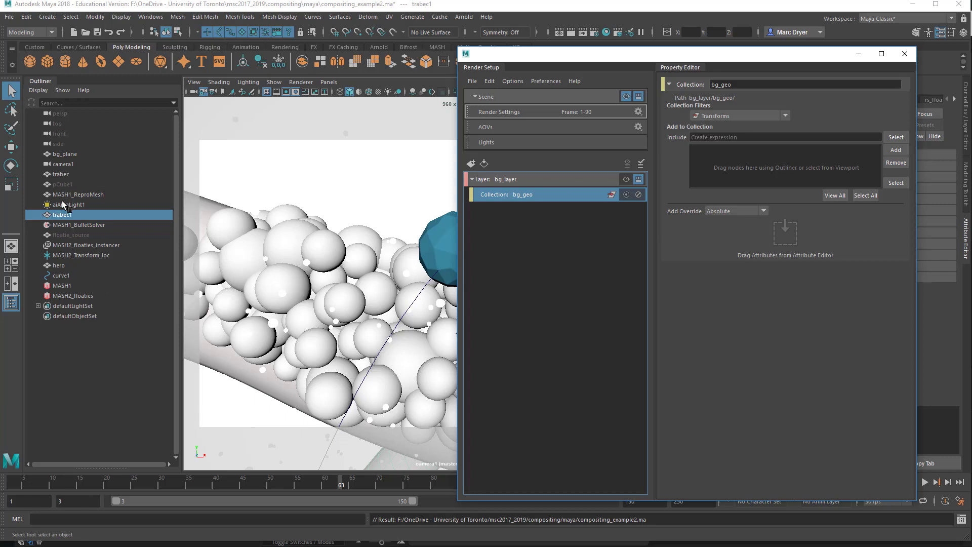
click(70, 153)
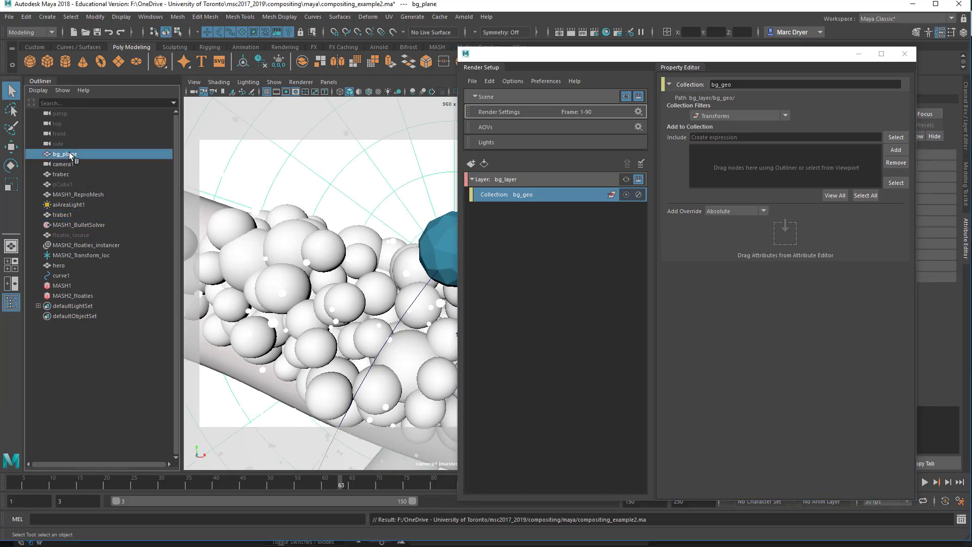
drag(47, 155, 724, 163)
click(709, 151)
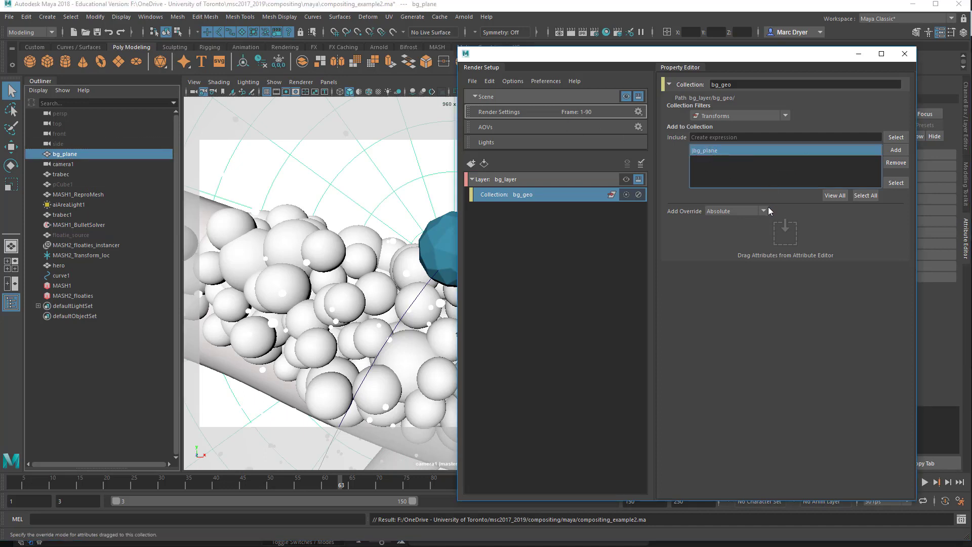
- Preview bg_layer alone in the viewport, collapse its contents and return visibility to the master scene
click(627, 180)
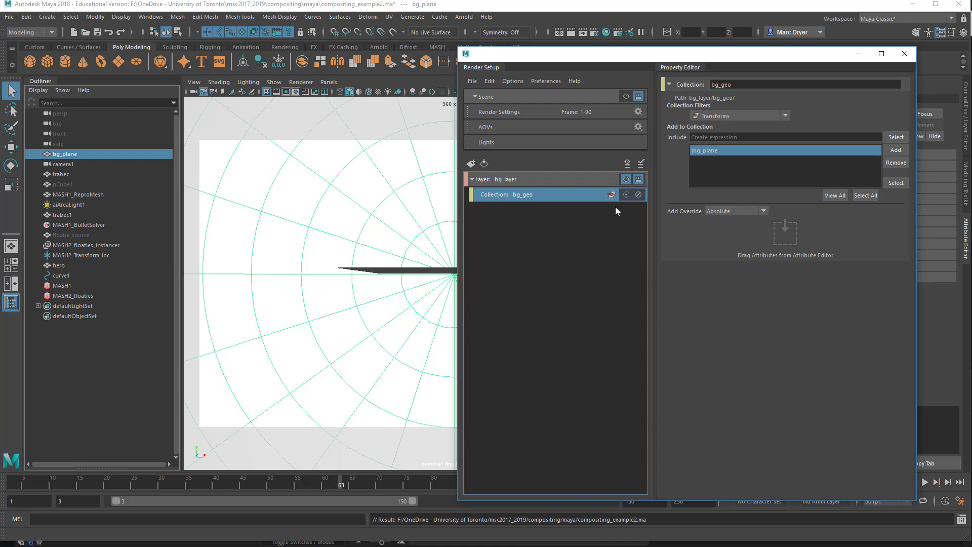
click(626, 178)
click(472, 180)
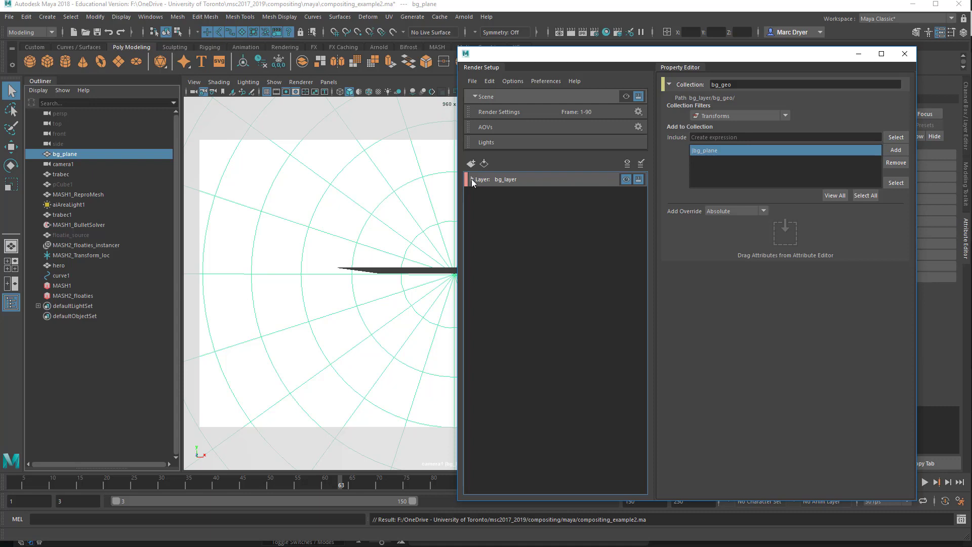
click(627, 96)
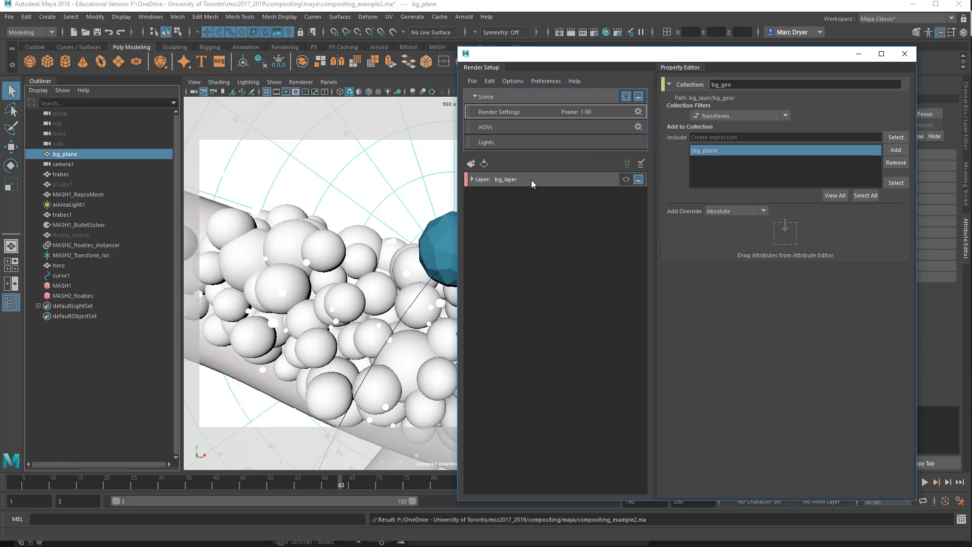
- Move the Render Setup window to uncover more of the viewport and create a new render layer named mg_layer
drag(539, 58, 691, 61)
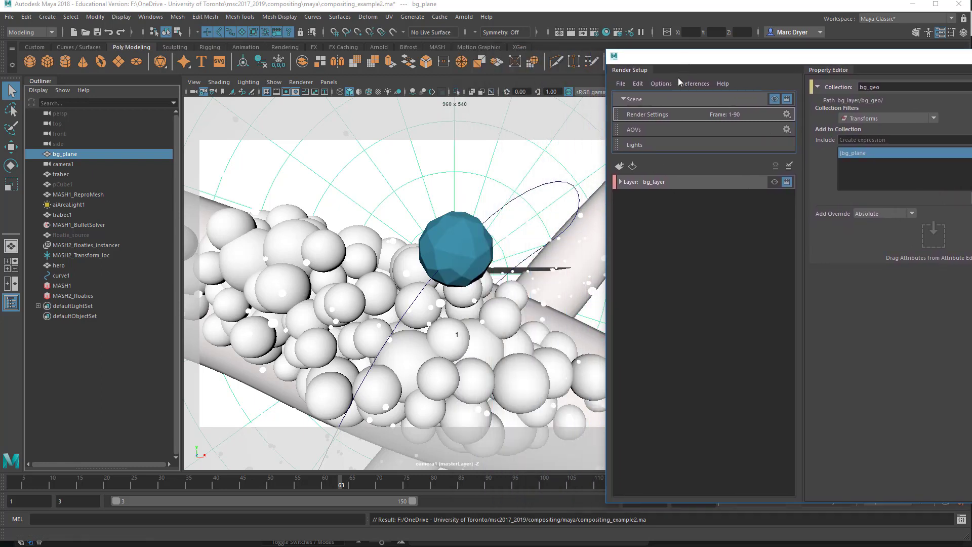
click(619, 165)
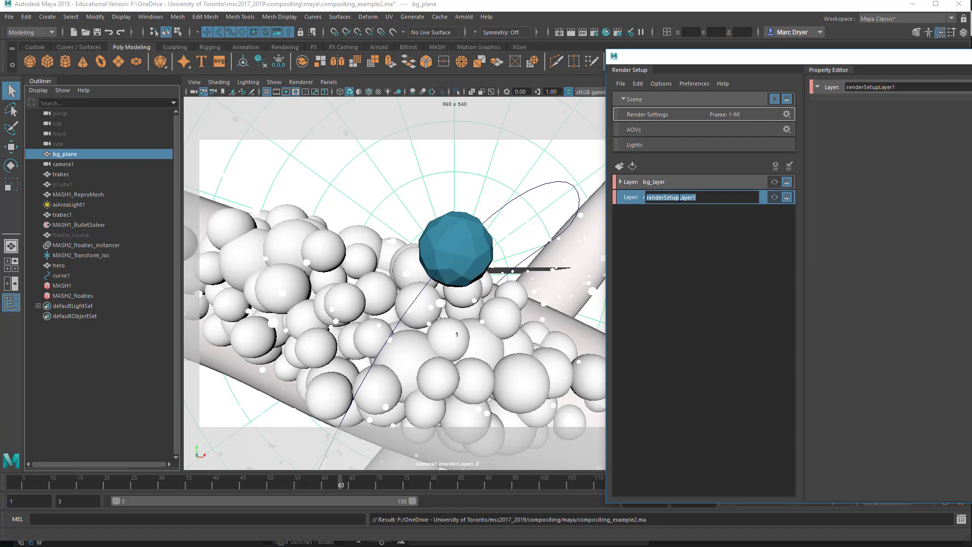
text(mg_layer)
key(Return)
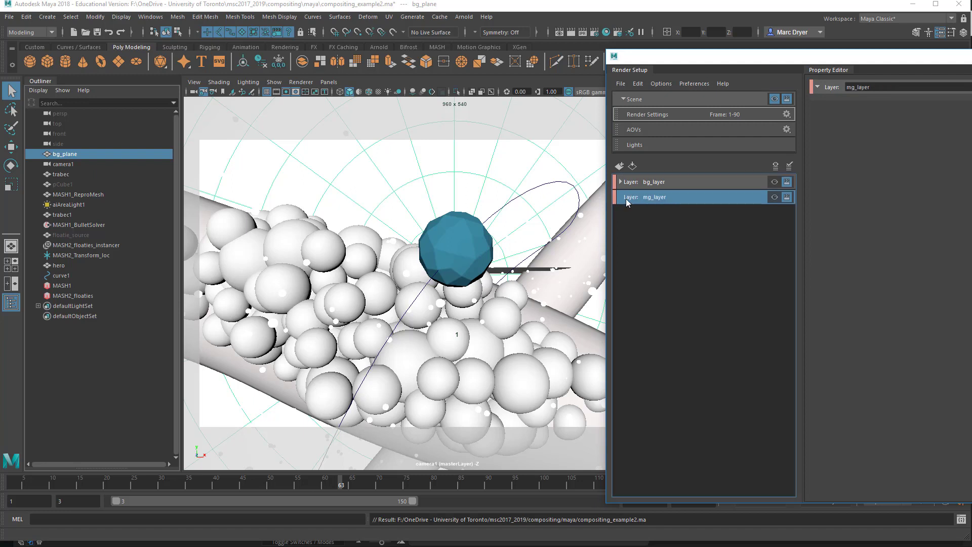
- Create a collection named mg_geo inside mg_layer
right_click(627, 197)
click(643, 207)
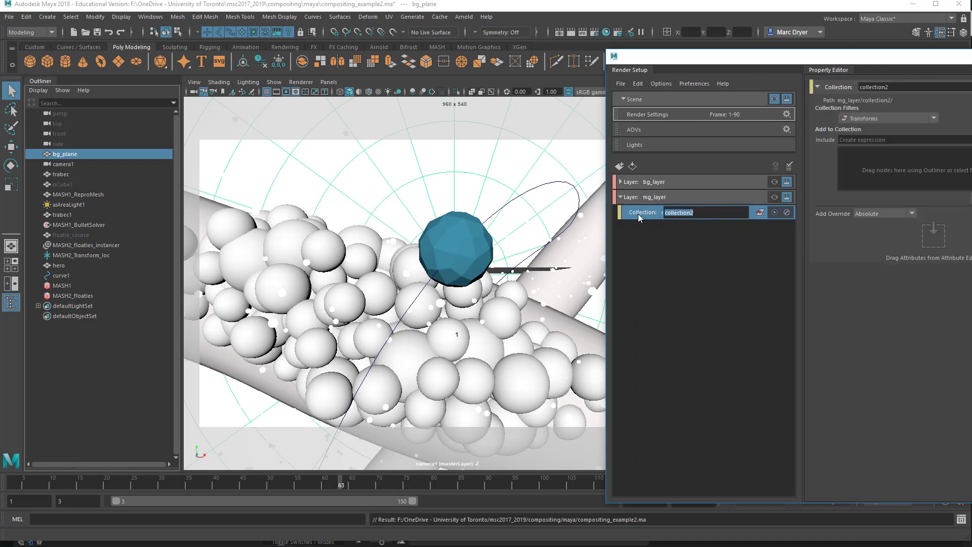
text(mg_geo)
key(Return)
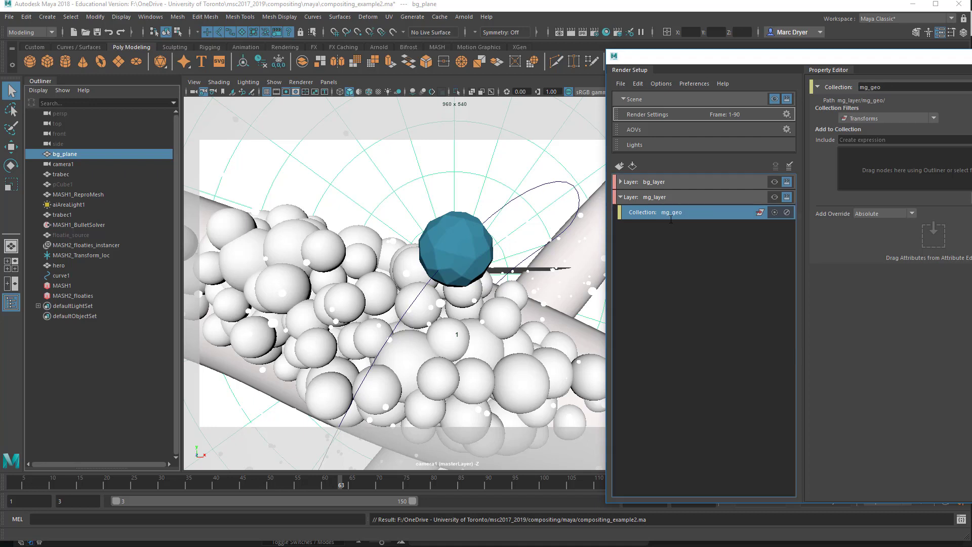
- Add trabec1 to the mg_geo collection and preview mg_layer alone in the viewport
click(83, 213)
drag(126, 219, 894, 160)
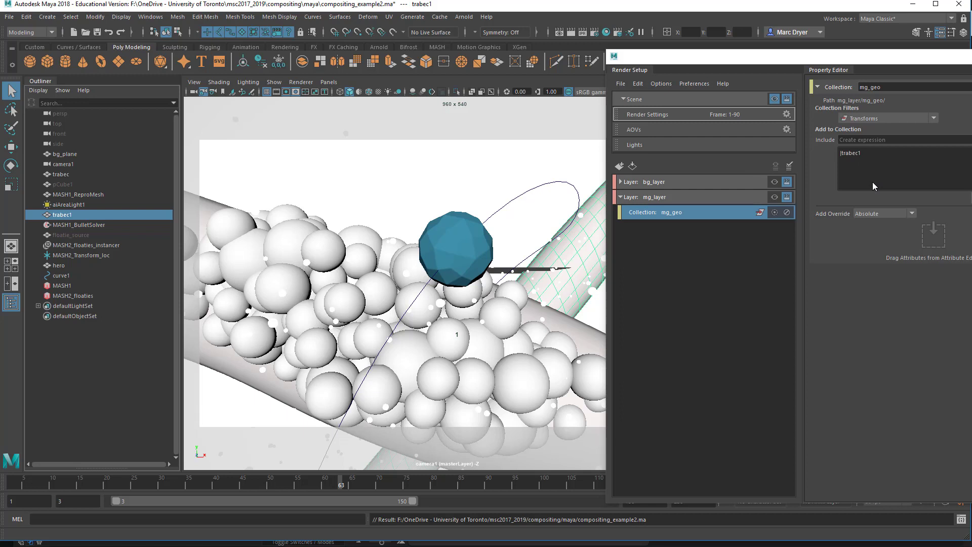
click(731, 268)
click(775, 197)
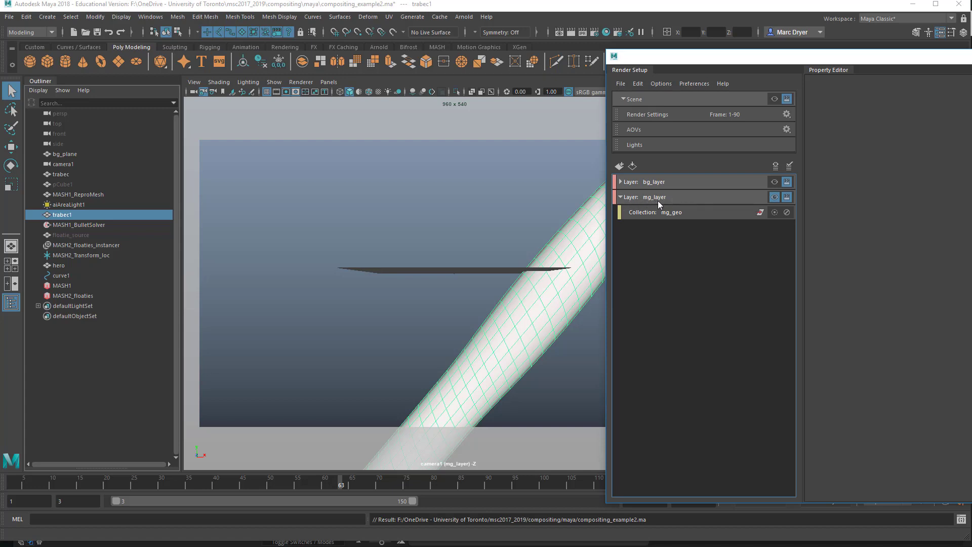
click(669, 216)
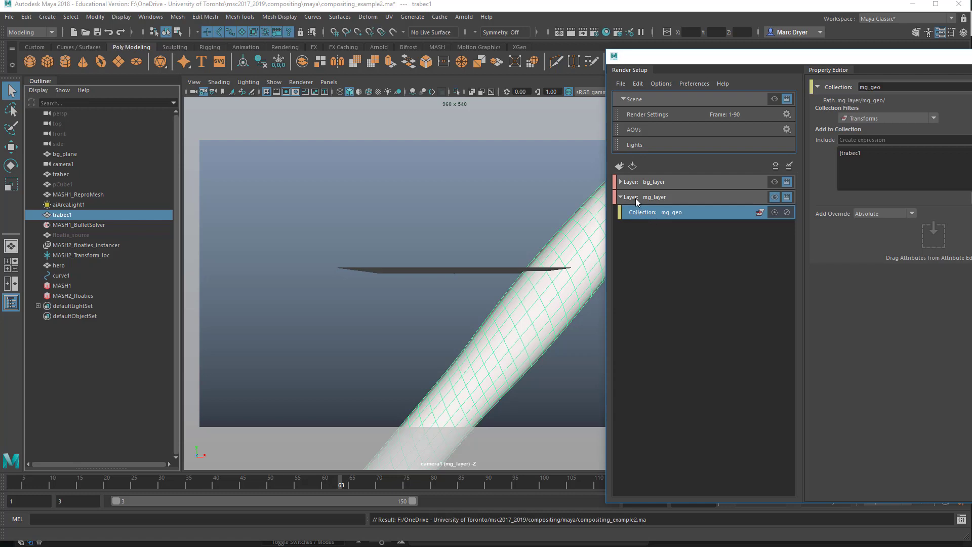
- Collapse mg_layer and create a new render layer named fg_layer
click(620, 197)
click(621, 167)
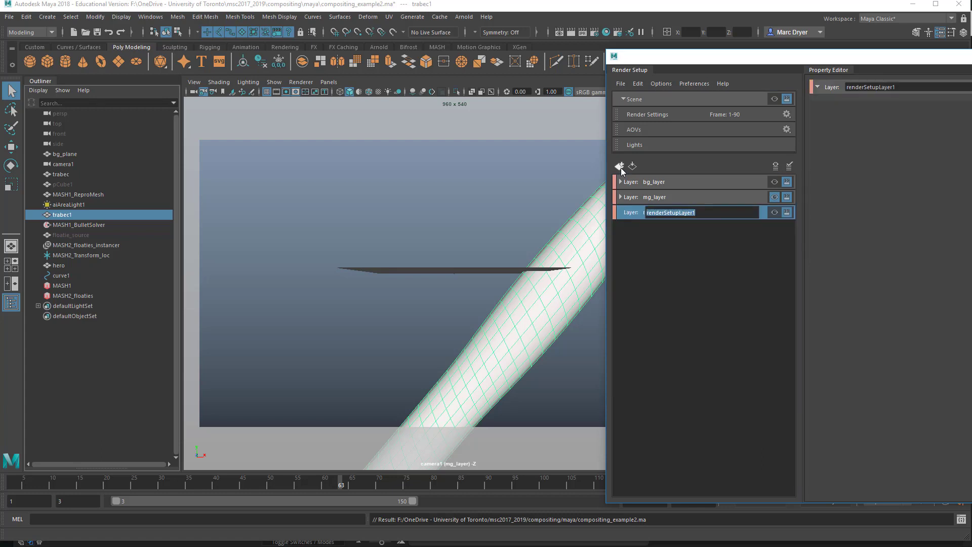
text(f)
key(Return)
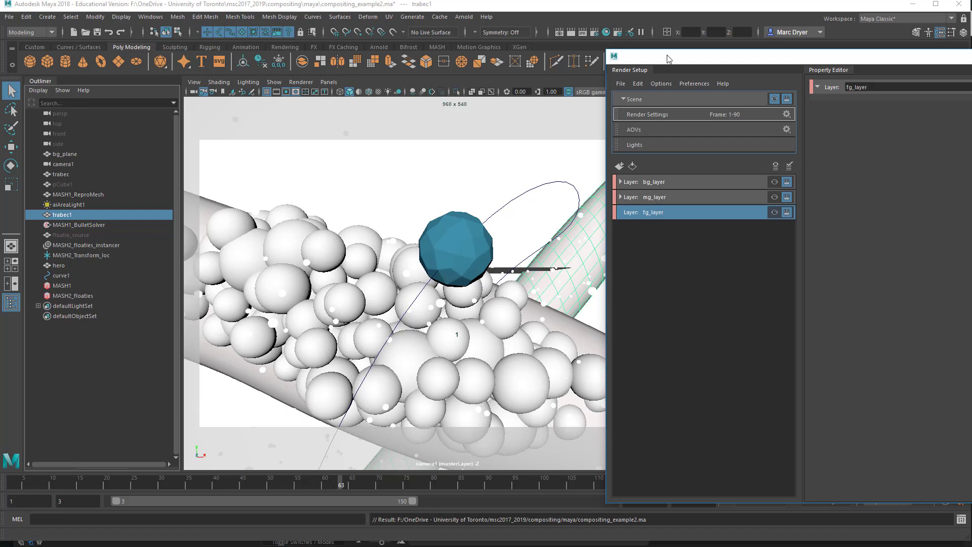
- Get the Render Setup window out of the way and play the animation from the start of the playback range
click(959, 56)
click(879, 483)
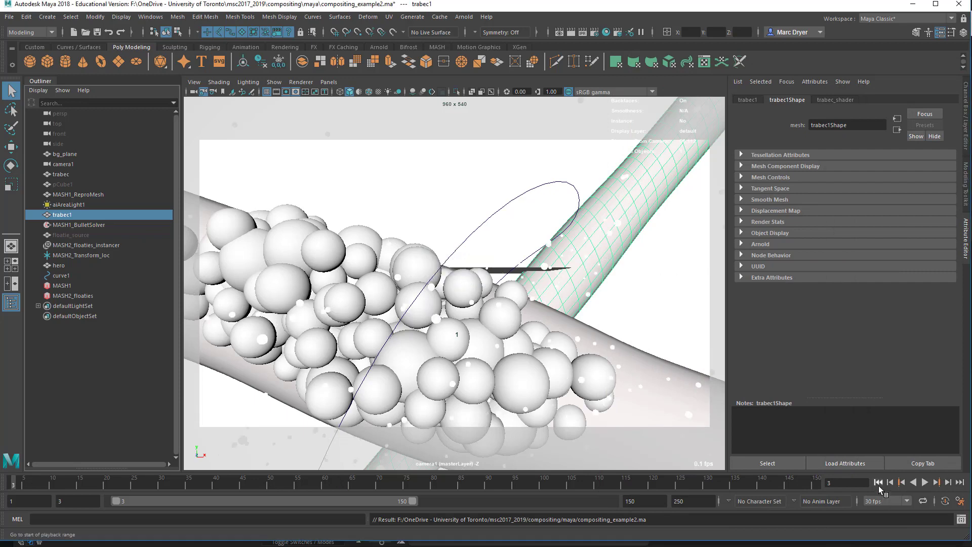
click(926, 485)
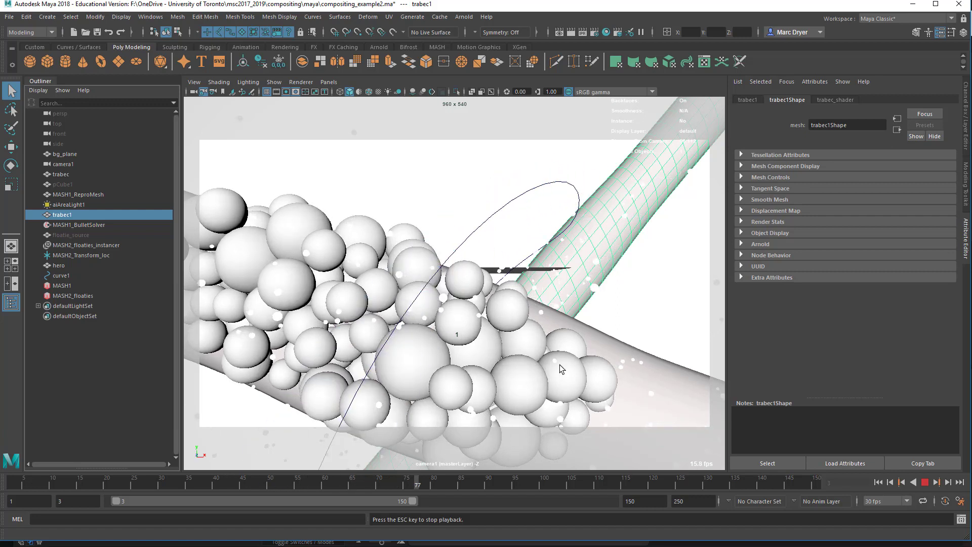
click(922, 482)
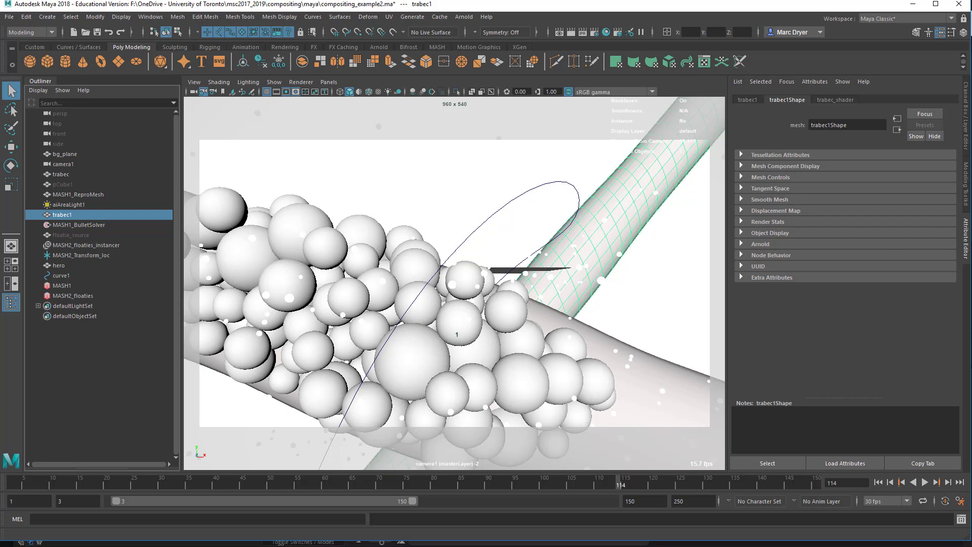
- Bring back Render Setup and create a collection named fg_geo inside fg_layer
click(617, 32)
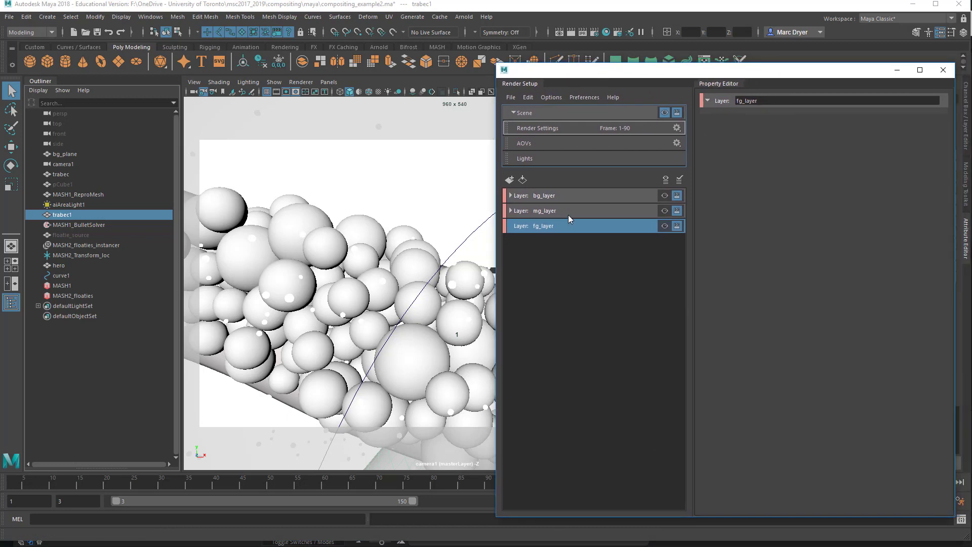
right_click(536, 226)
click(547, 233)
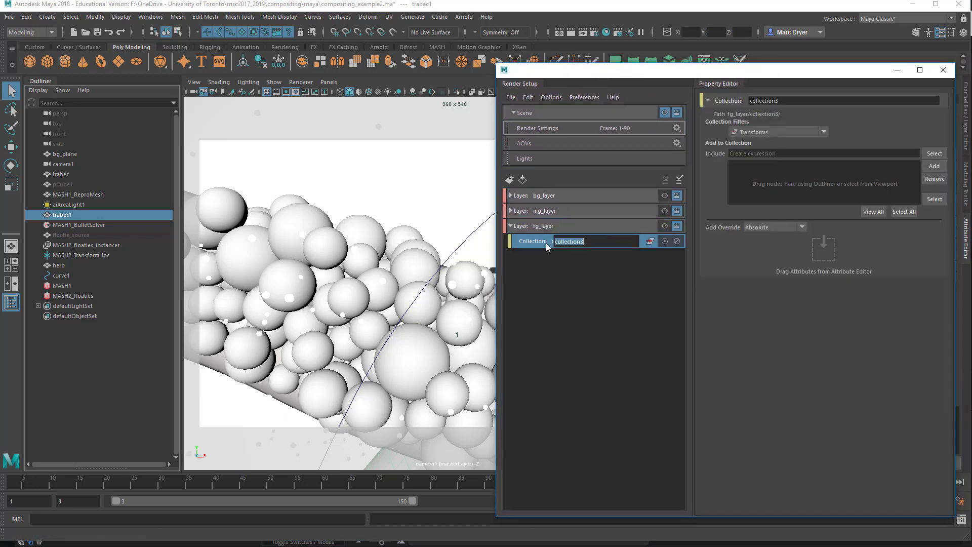
text(fg_geo)
key(Return)
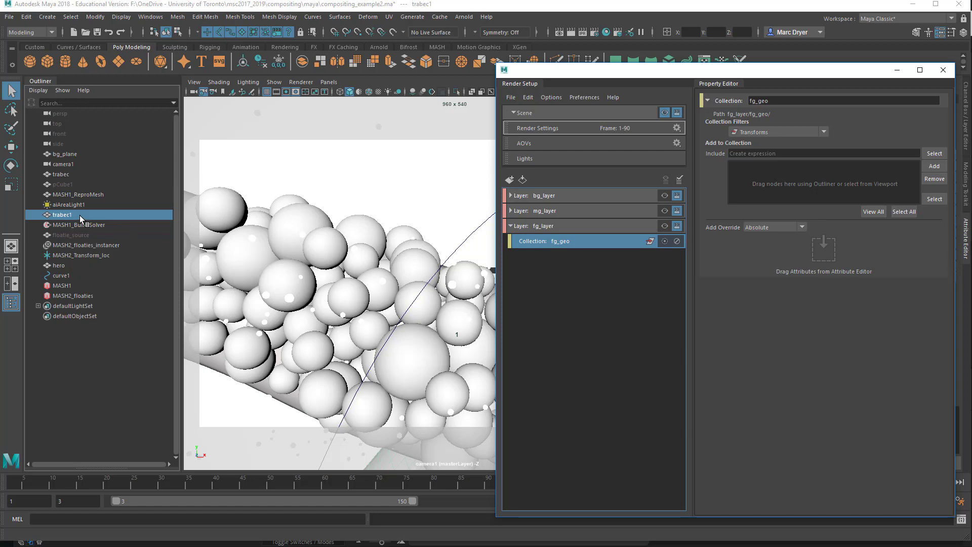
- Add MASH1_ReproMesh and trabec to the fg_geo collection
click(71, 195)
drag(76, 193, 824, 178)
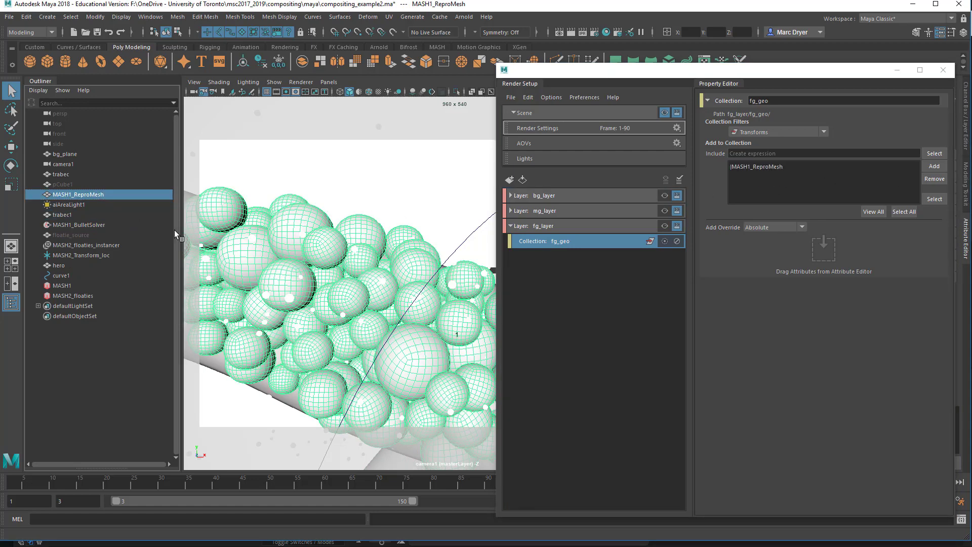
click(59, 174)
drag(60, 174, 796, 192)
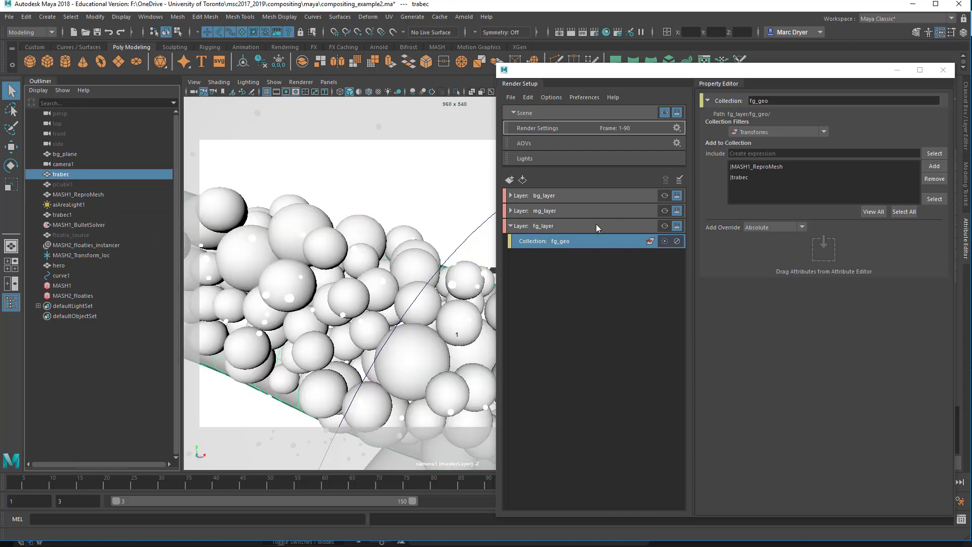
- Uncover the viewport, preview fg_layer alone and return visibility to the master scene
drag(636, 77, 801, 115)
click(552, 255)
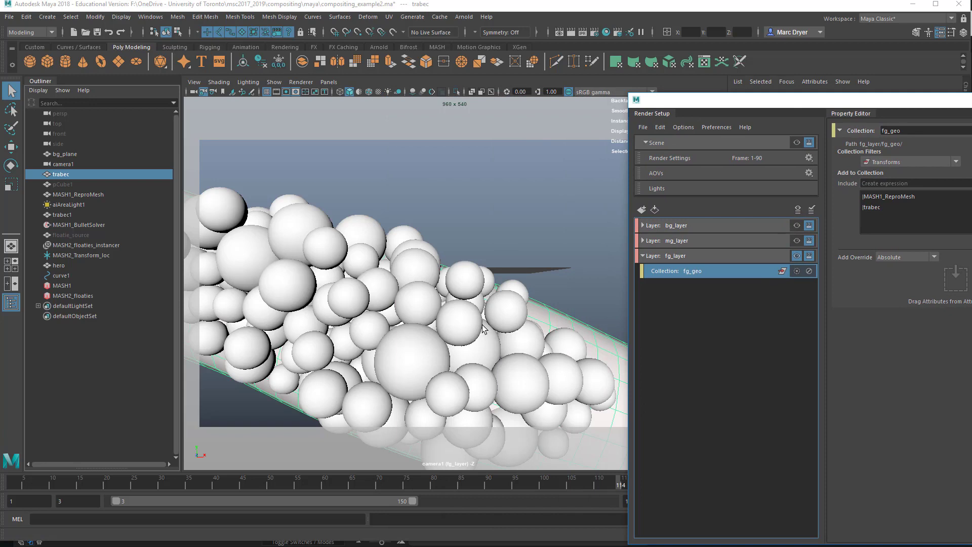
click(796, 143)
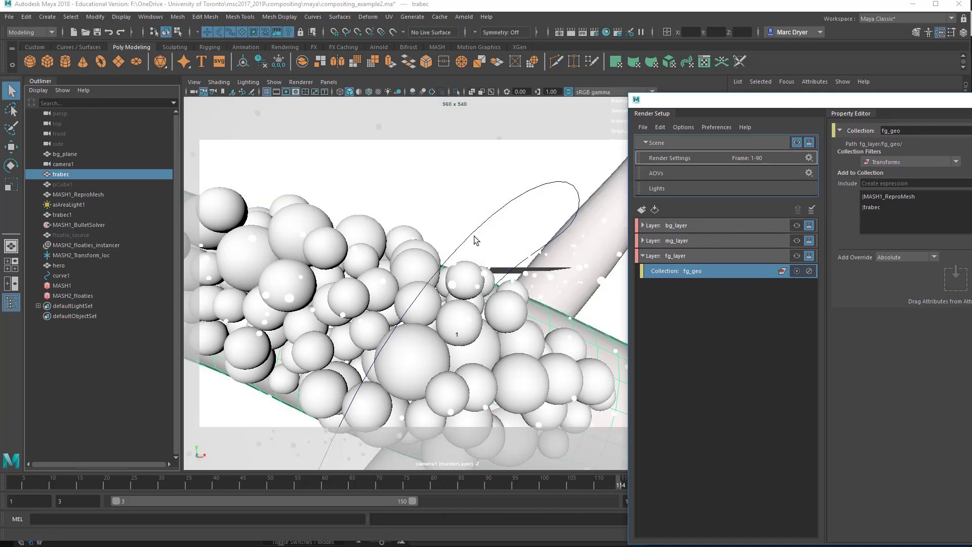
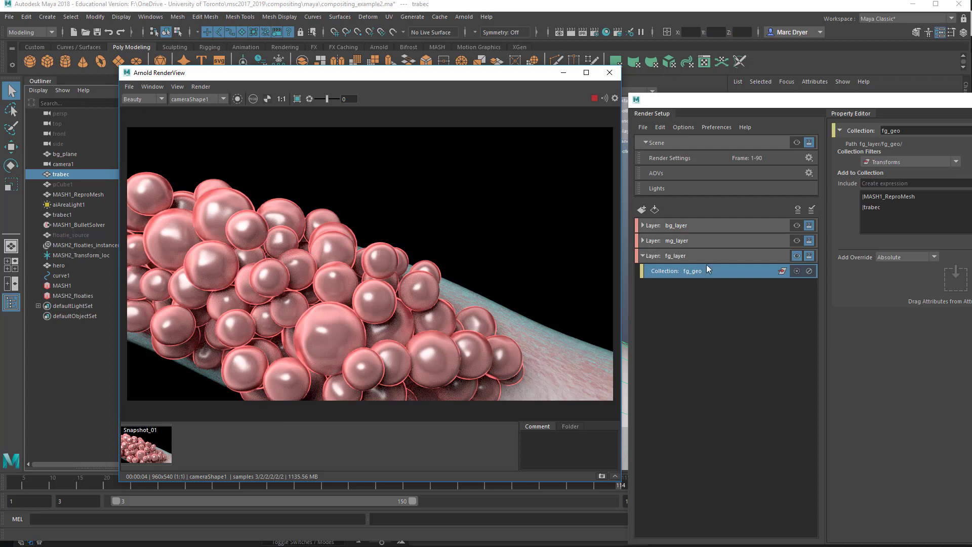
- Render the full master scene in the Arnold RenderView, store it as a second snapshot and display that snapshot
click(797, 142)
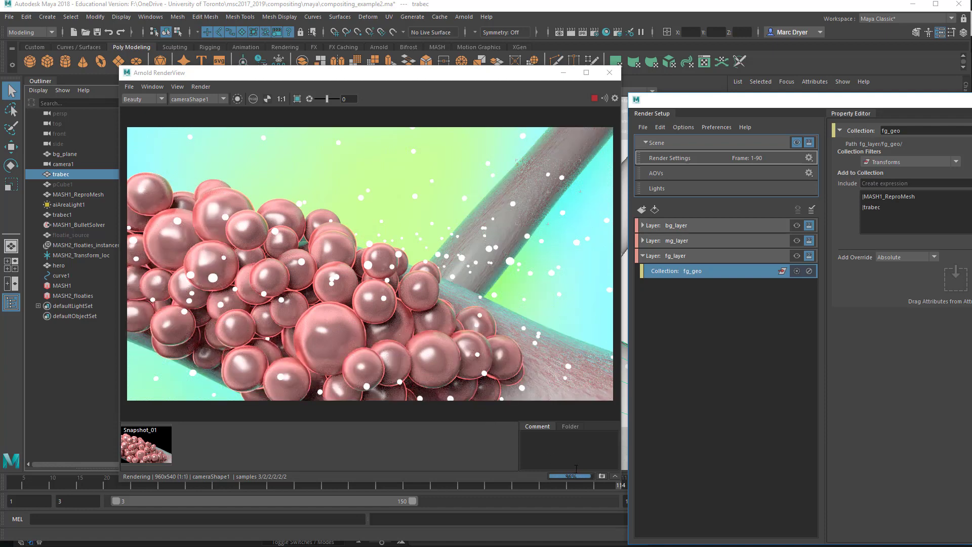
click(602, 477)
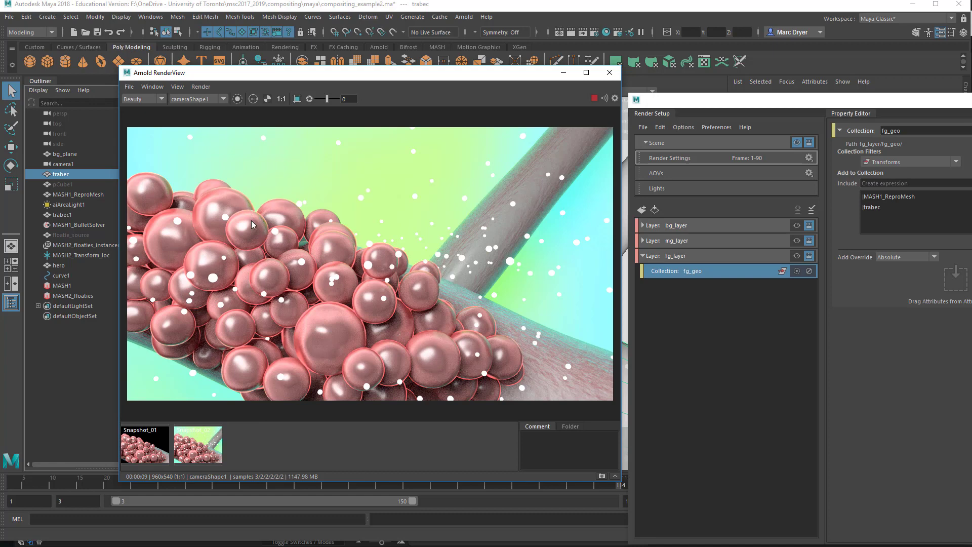
click(192, 452)
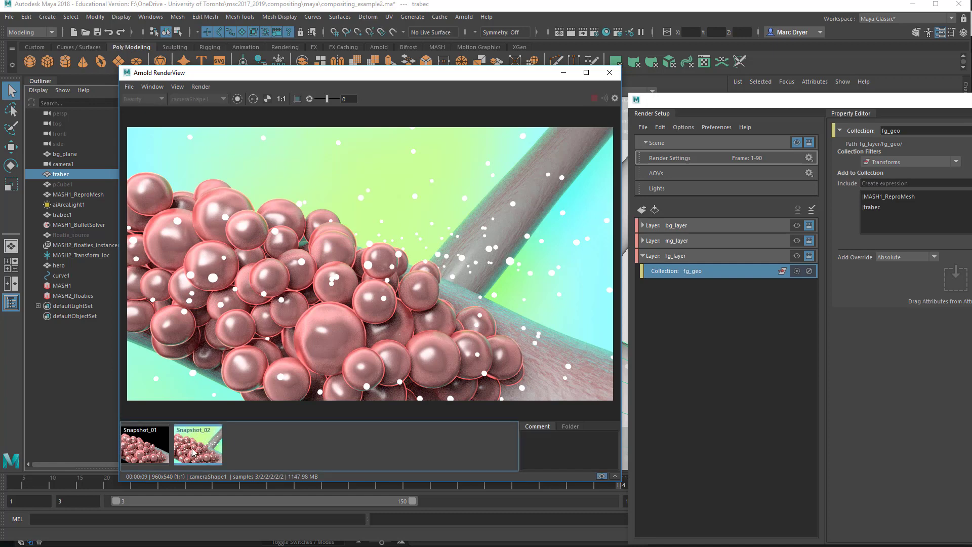
- Compare the foreground-only snapshot with the full-scene snapshot, and inspect the foreground render's alpha channel before restoring the colour view
click(152, 451)
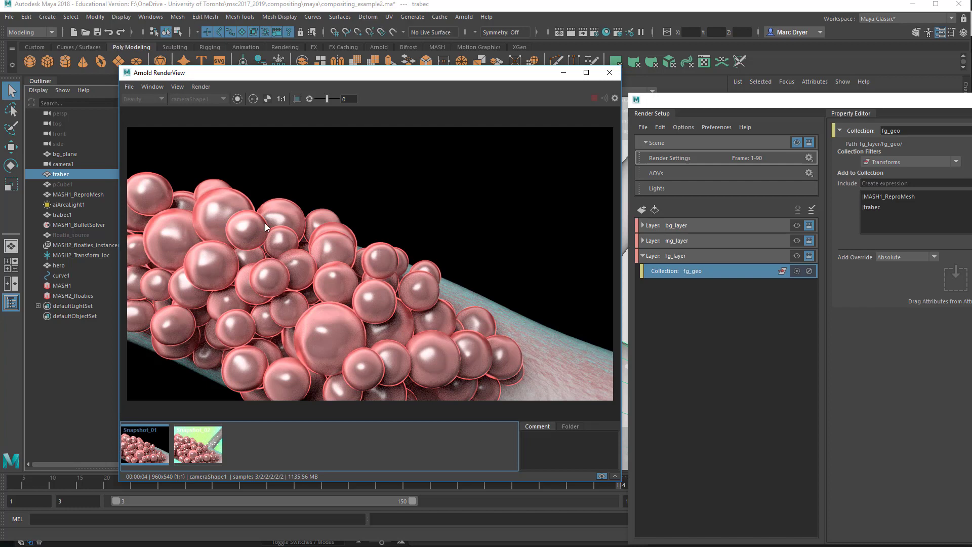
click(189, 440)
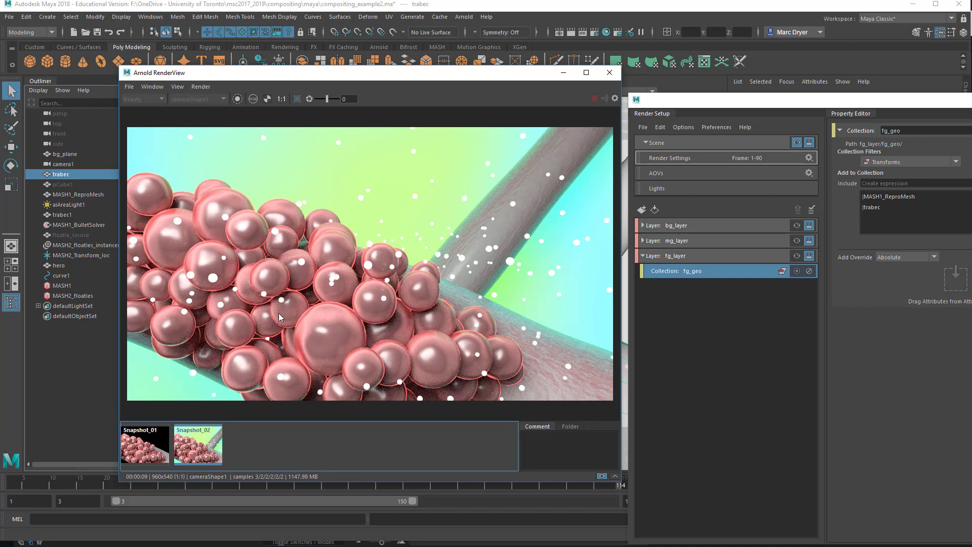
click(144, 448)
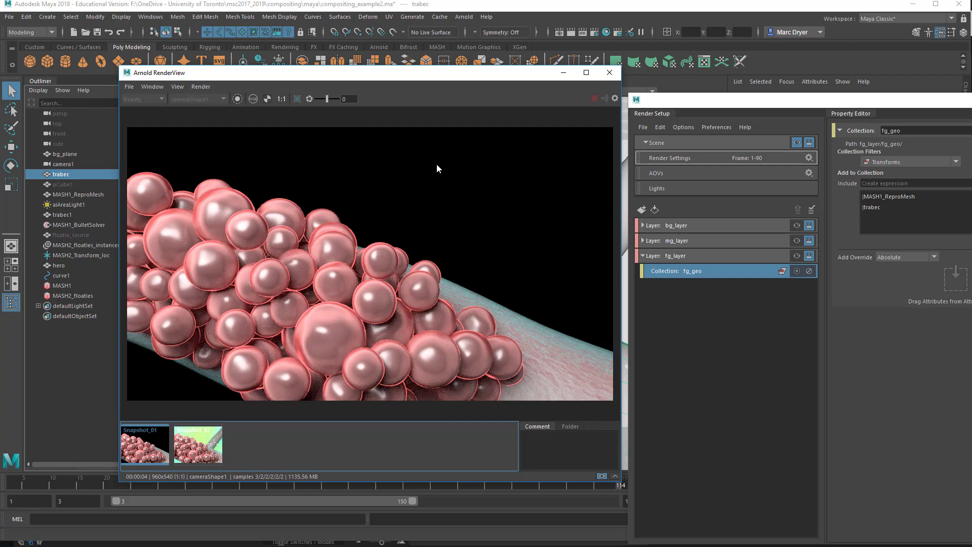
click(267, 99)
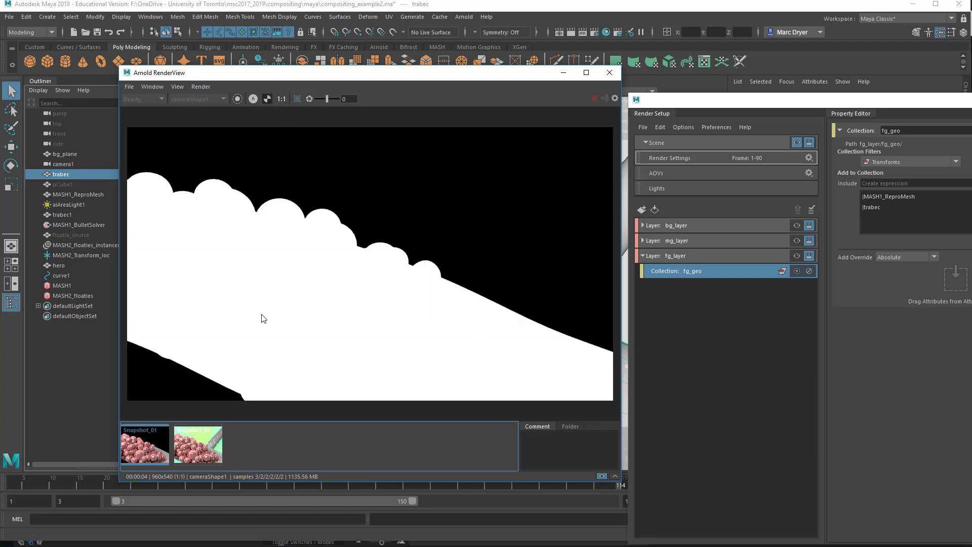
click(265, 99)
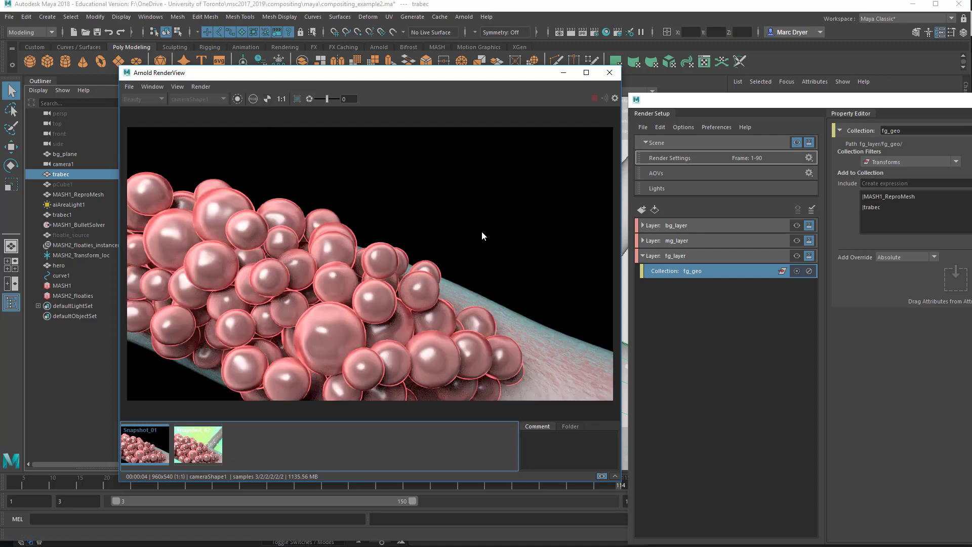
- Create a second collection in fg_layer and name it fg_bg_geo
click(667, 263)
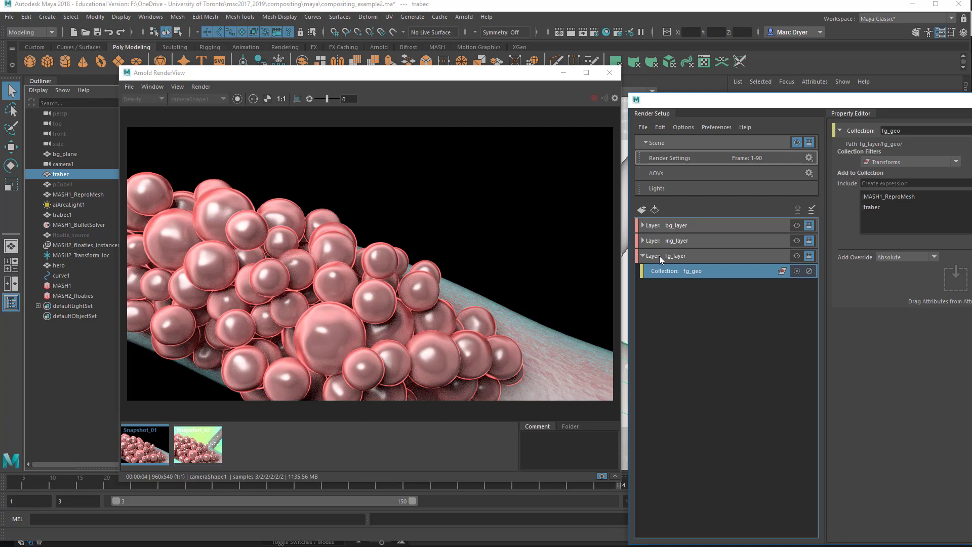
right_click(659, 256)
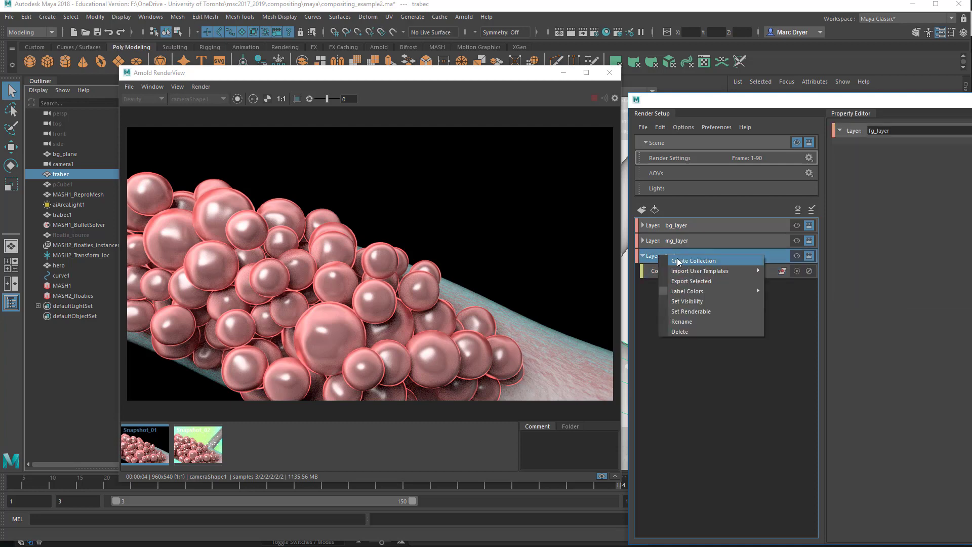
click(682, 257)
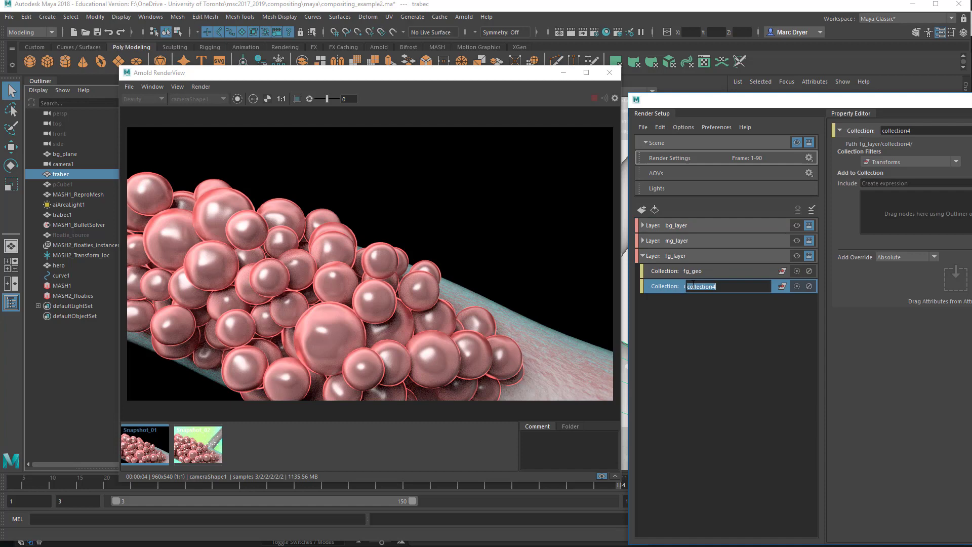
text(fg_bg_geo)
key(Return)
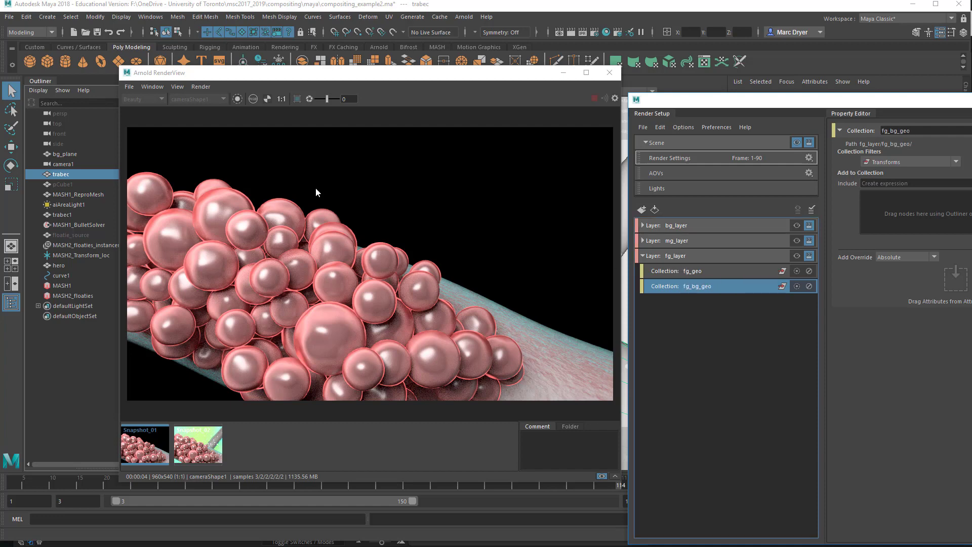
- Add bg_plane to the fg_bg_geo collection and make fg_layer visible so Arnold renders it
click(59, 154)
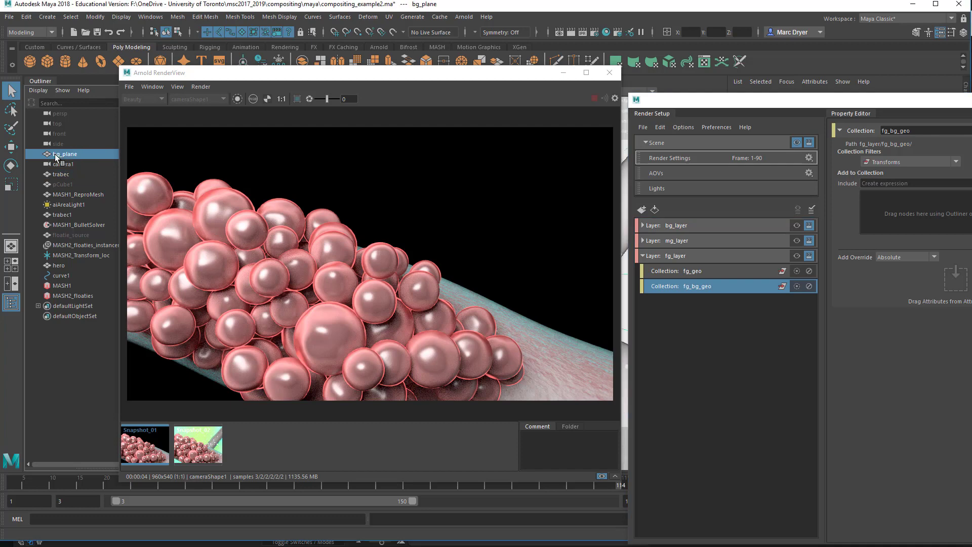
middle_drag(54, 154, 895, 213)
click(791, 257)
click(796, 256)
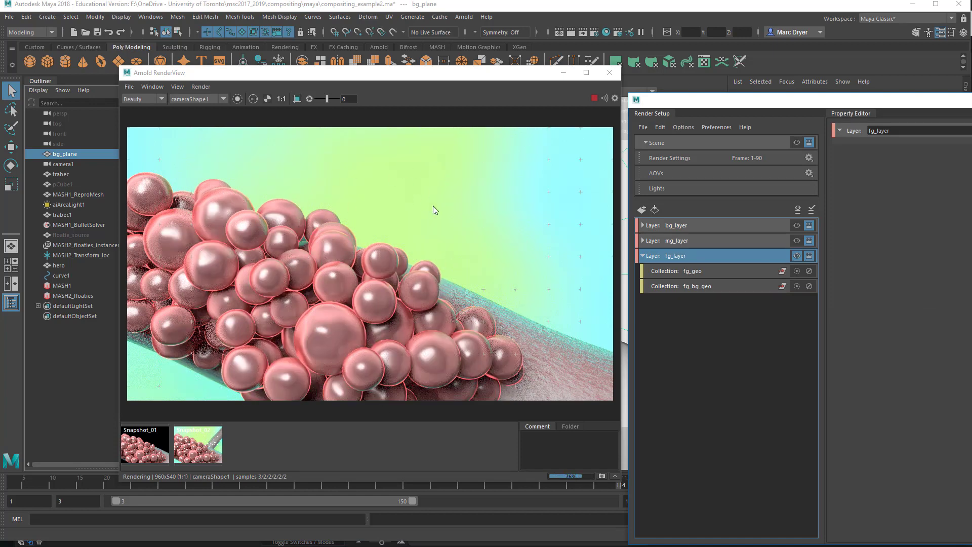
- Bring the whole Render Setup window into view and review the contents of fg_layer's fg_bg_geo collection
click(705, 287)
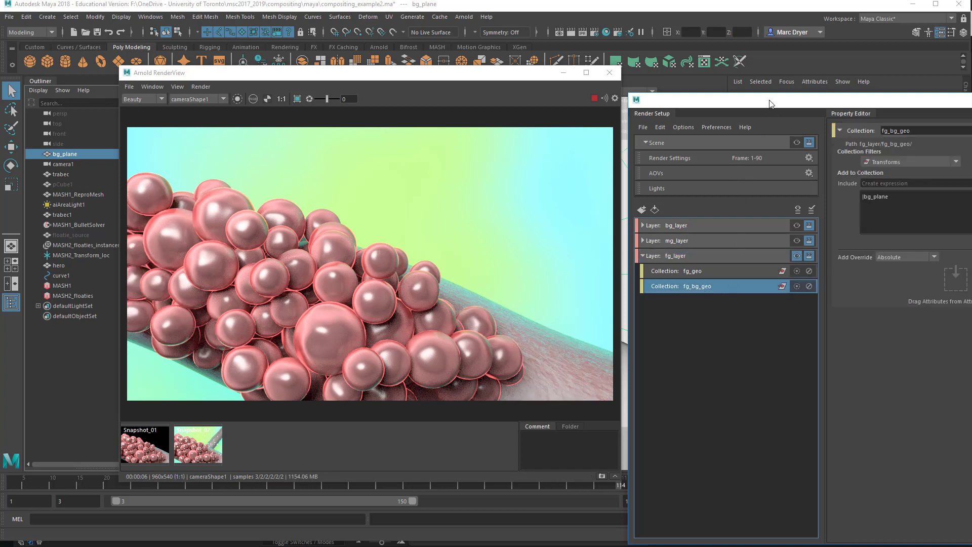
drag(770, 103, 535, 69)
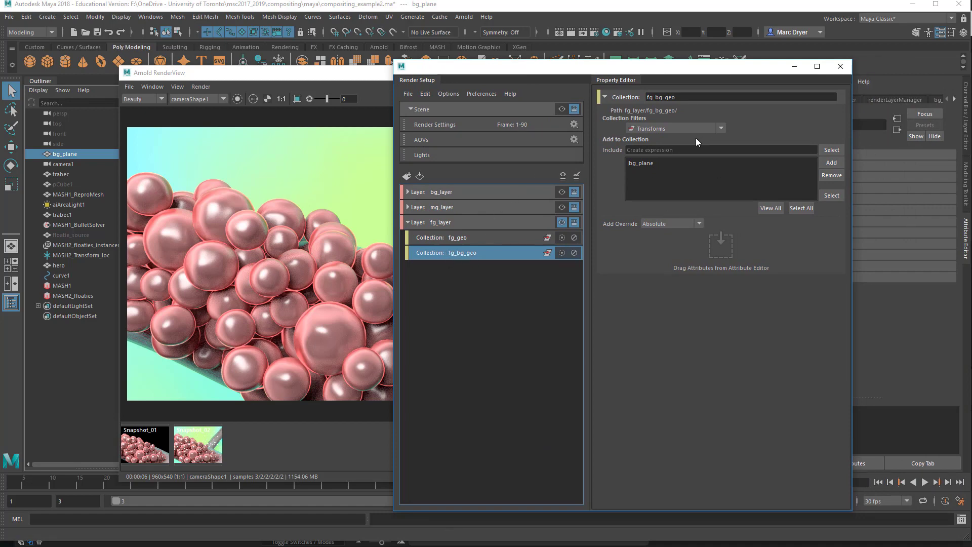
click(644, 163)
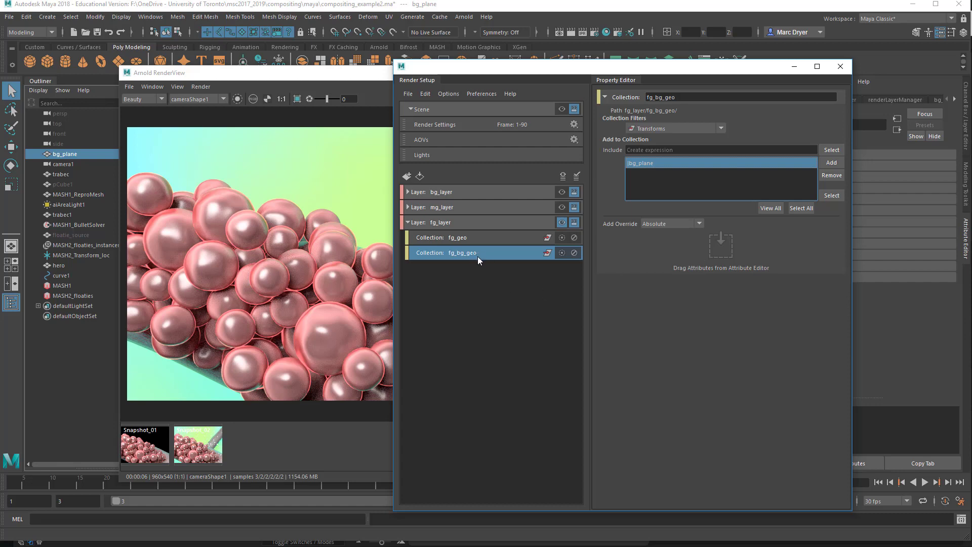
click(495, 223)
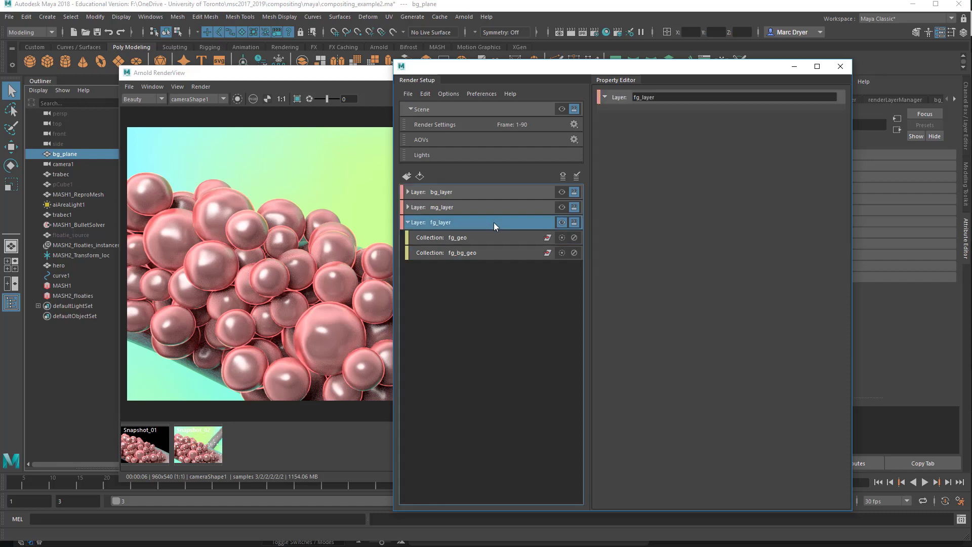
click(517, 255)
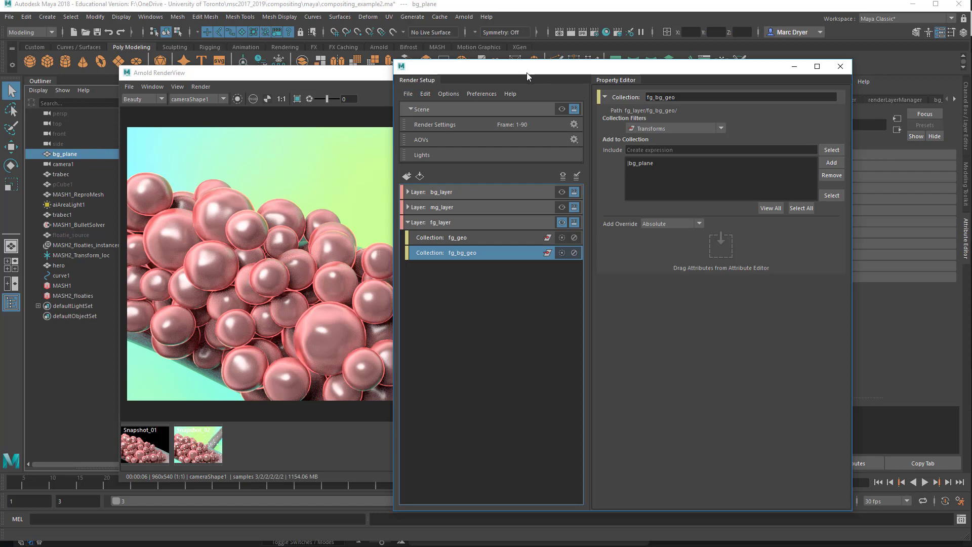
- Rearrange the windows to uncover the Attribute Editor and expand the Render Stats of bg_planeShape
drag(526, 77, 245, 81)
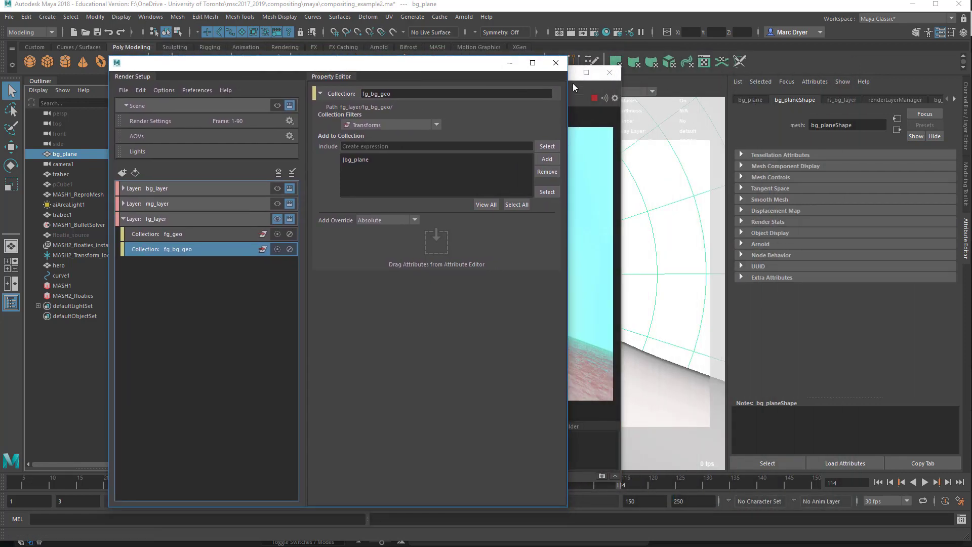
click(591, 97)
click(563, 73)
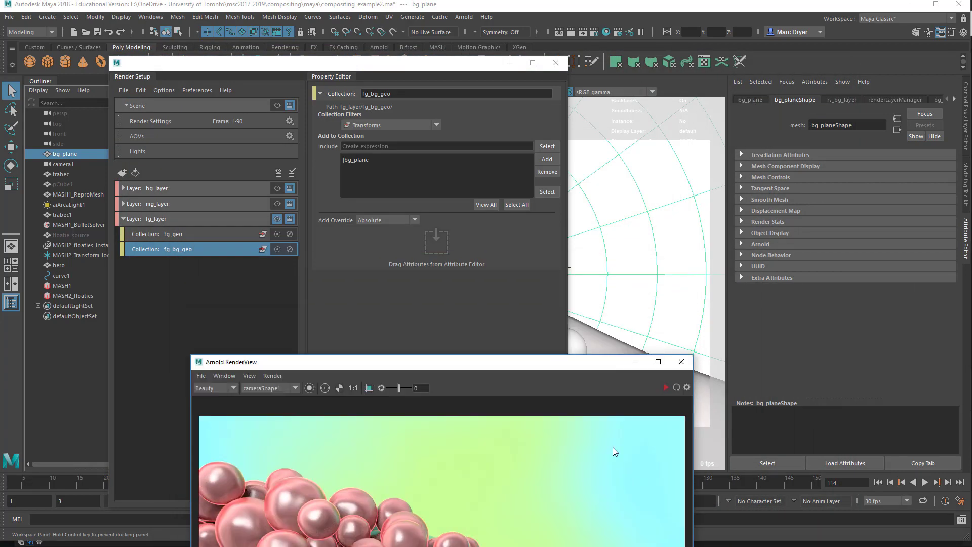
click(749, 100)
click(785, 102)
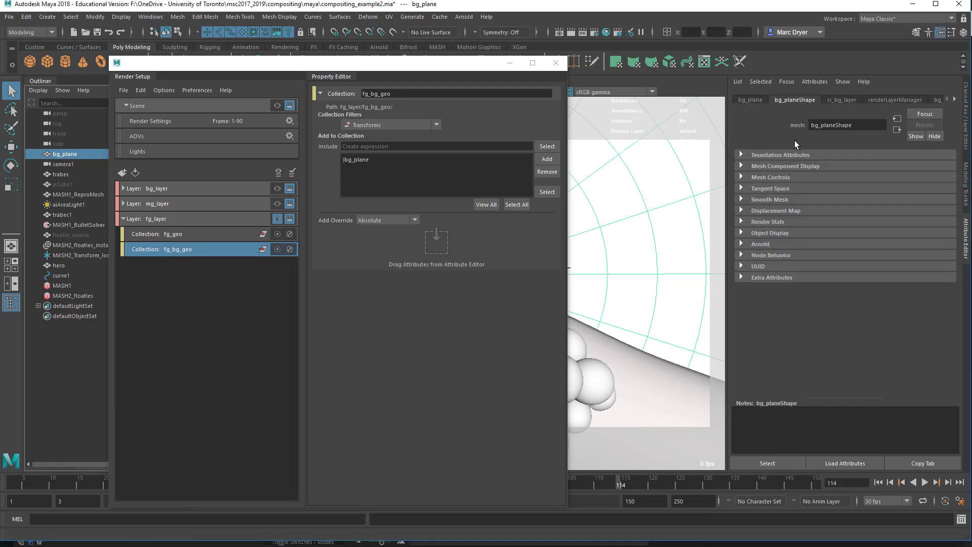
click(742, 222)
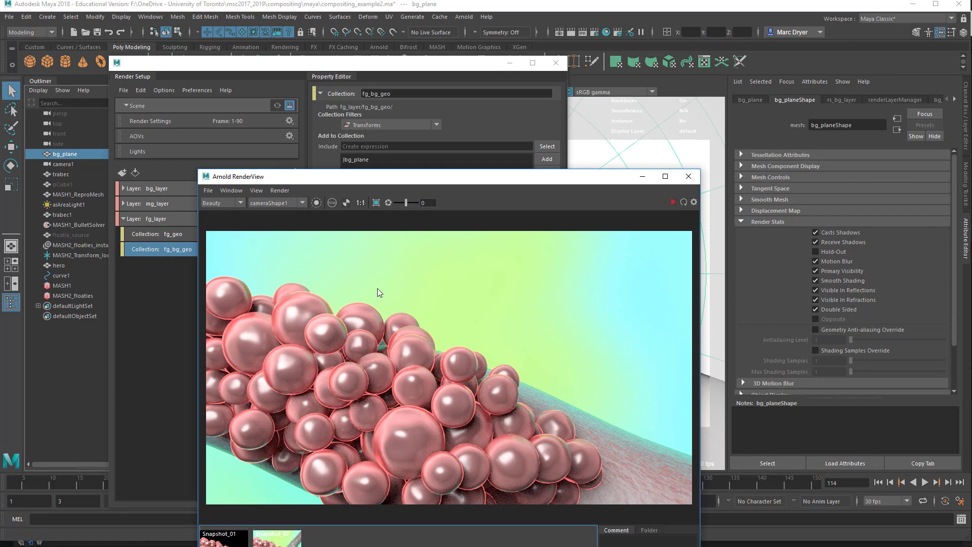
- Move the render window aside and add an absolute override to fg_bg_geo that turns off bg_plane's Primary Visibility
drag(484, 184, 503, 376)
drag(492, 506, 494, 506)
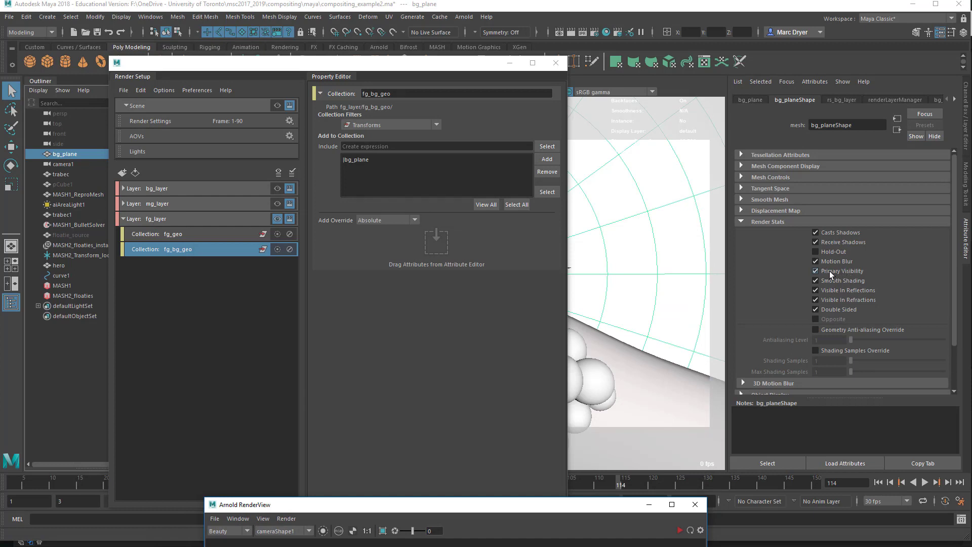
drag(799, 270, 436, 248)
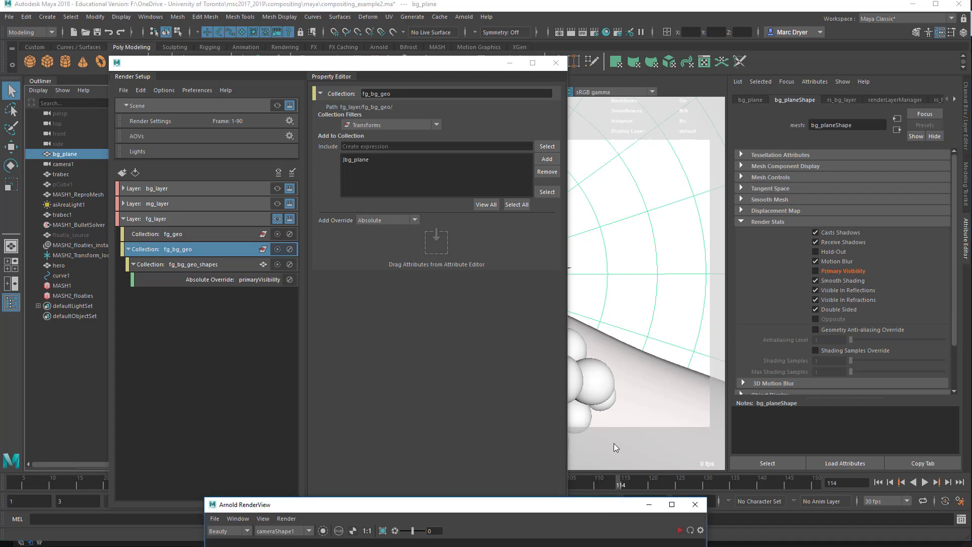
- Rerender fg_layer in the Arnold RenderView and inspect its alpha channel before restoring the colour view
drag(594, 507, 495, 104)
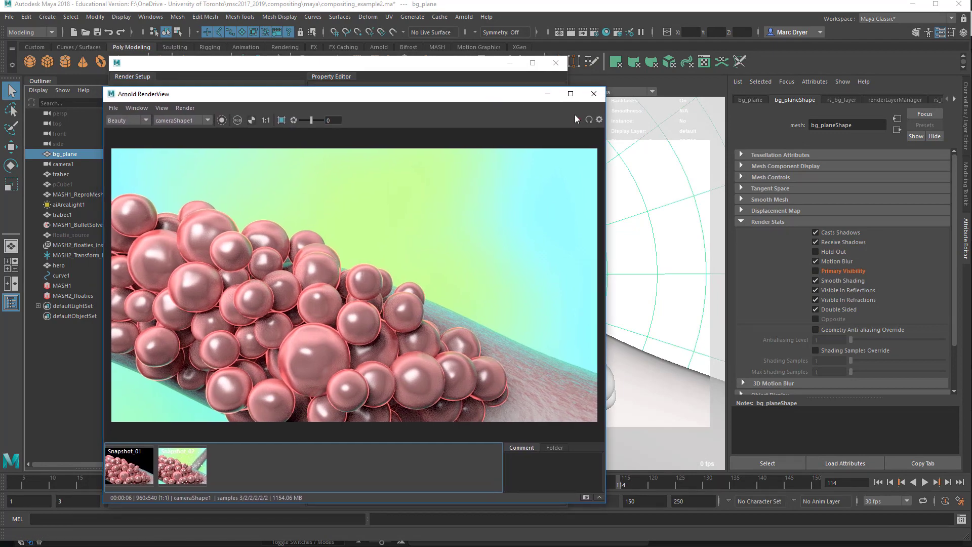
click(578, 120)
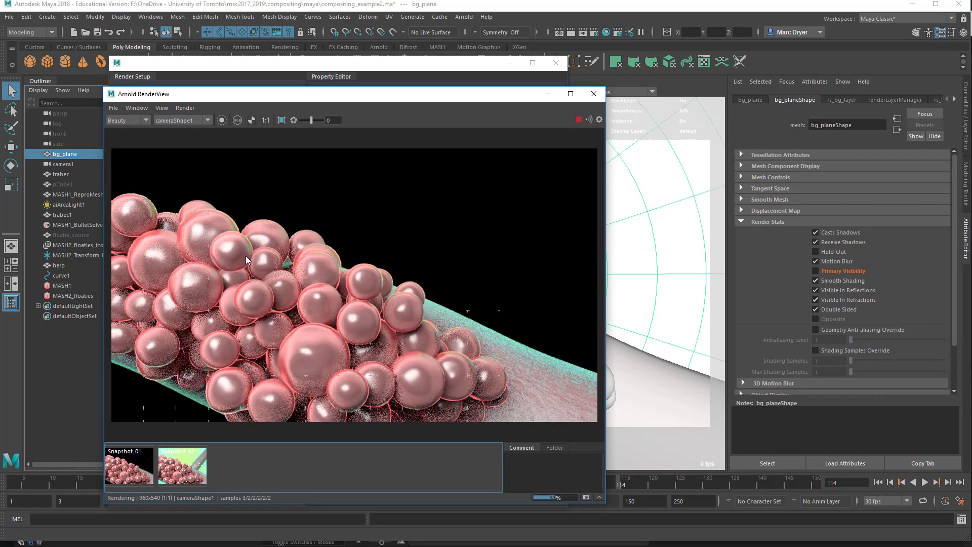
click(237, 120)
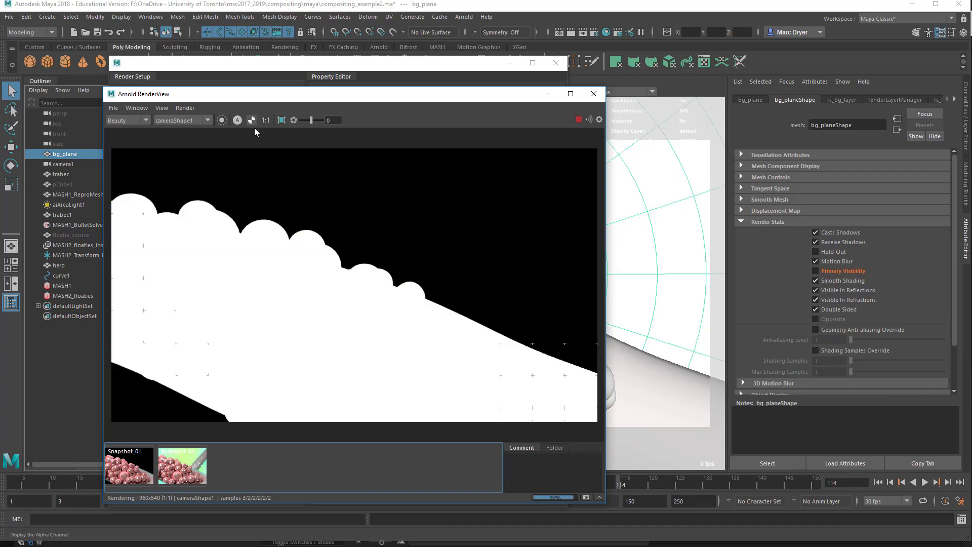
click(238, 120)
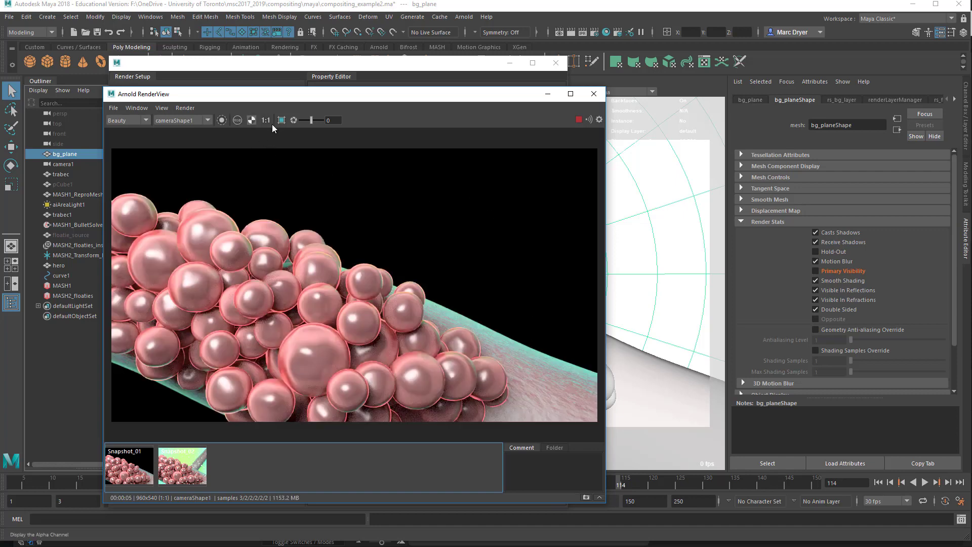
- Make bg_layer the visible layer, check its Arnold render and close the Arnold RenderView
drag(456, 94, 546, 466)
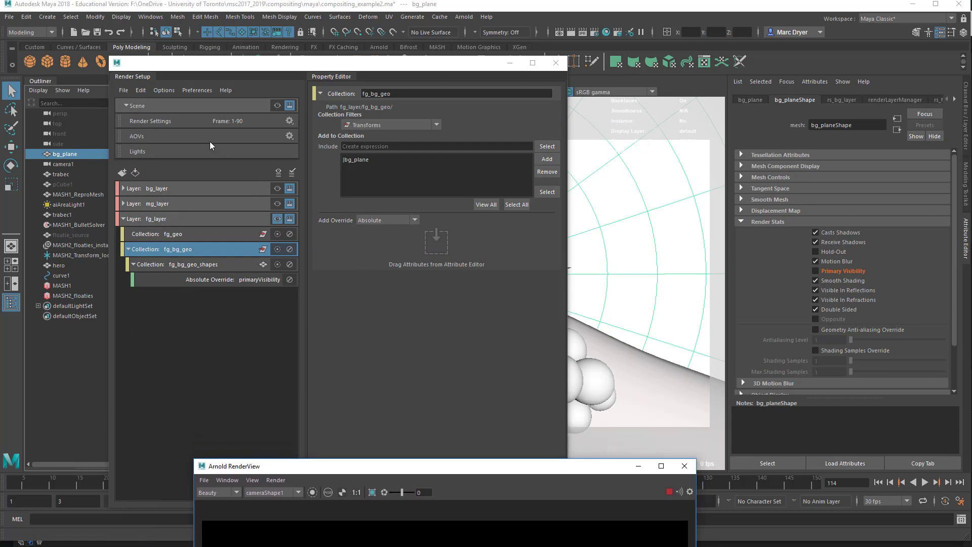
click(215, 105)
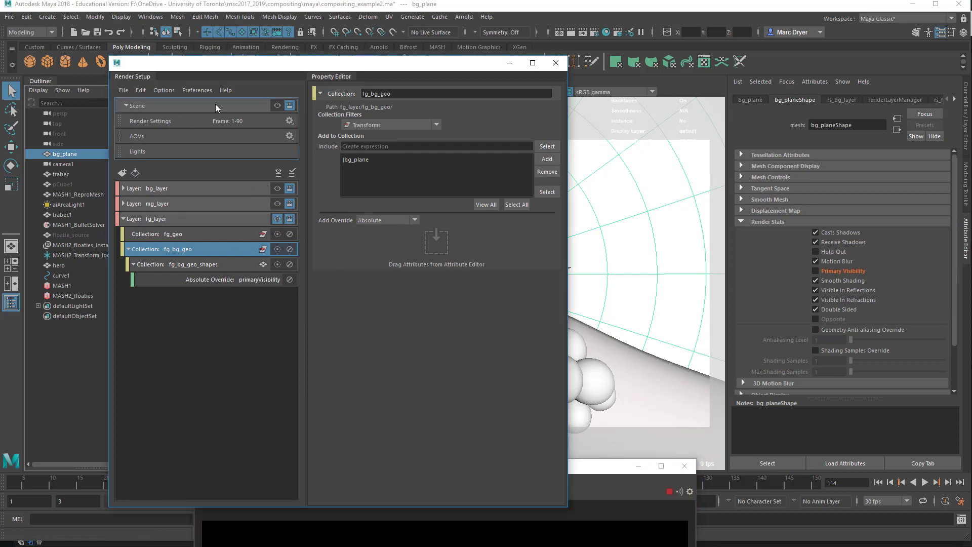
click(169, 188)
click(277, 188)
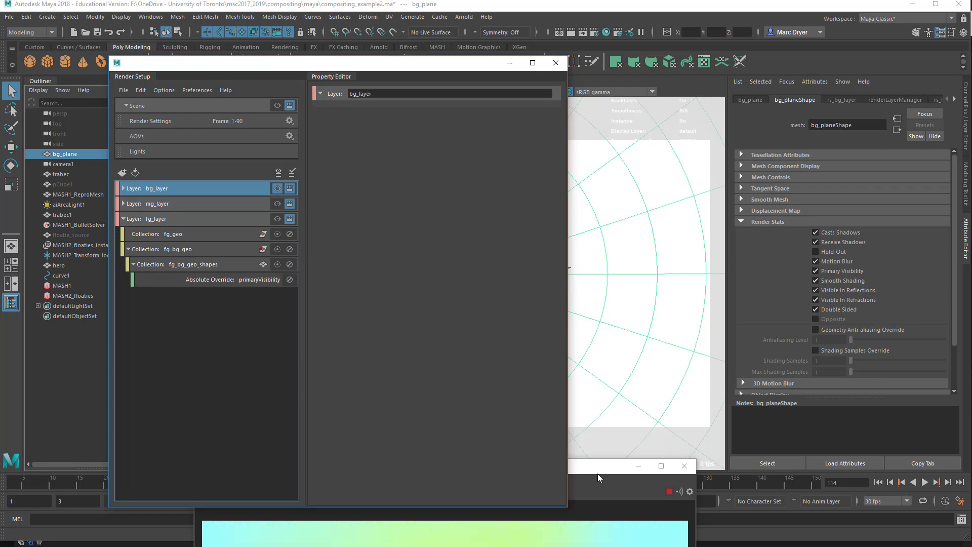
drag(597, 467, 484, 100)
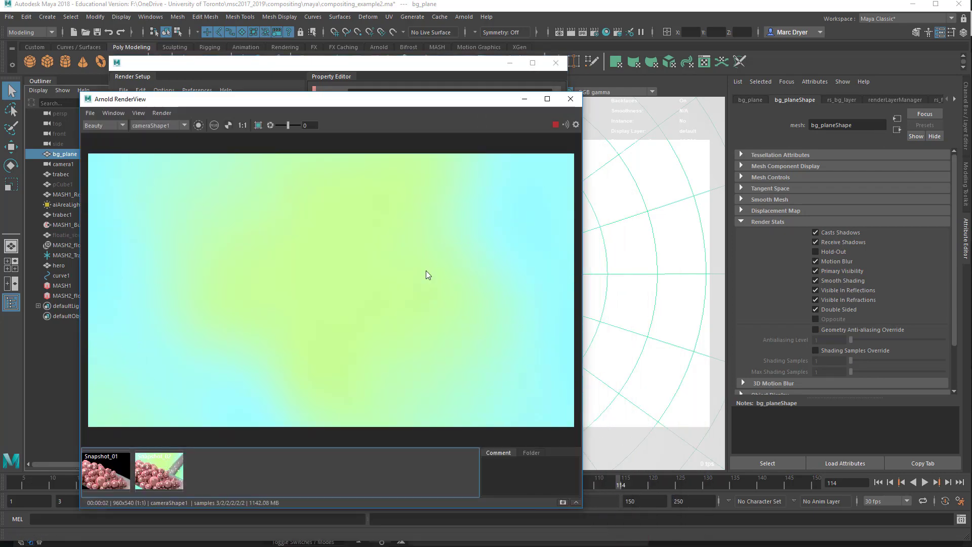
drag(395, 101, 438, 467)
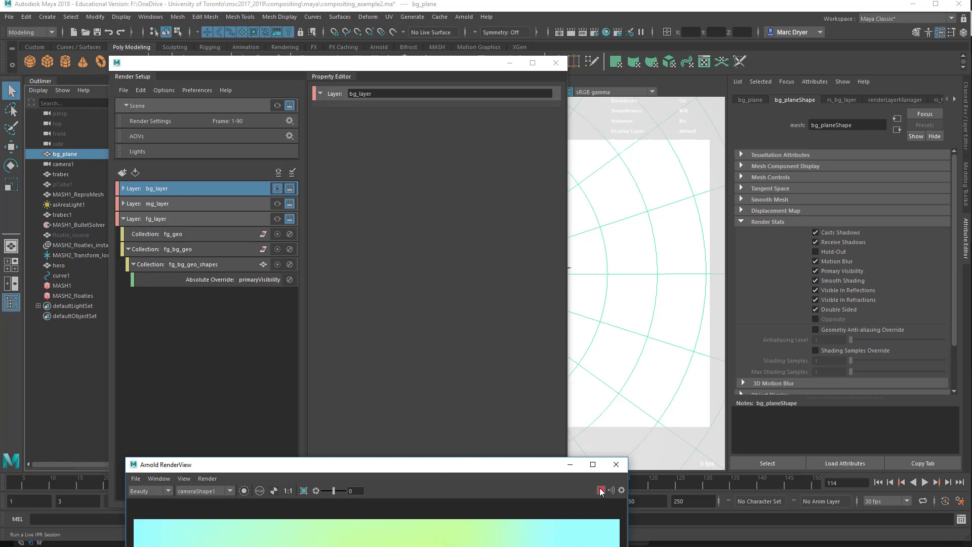
click(616, 464)
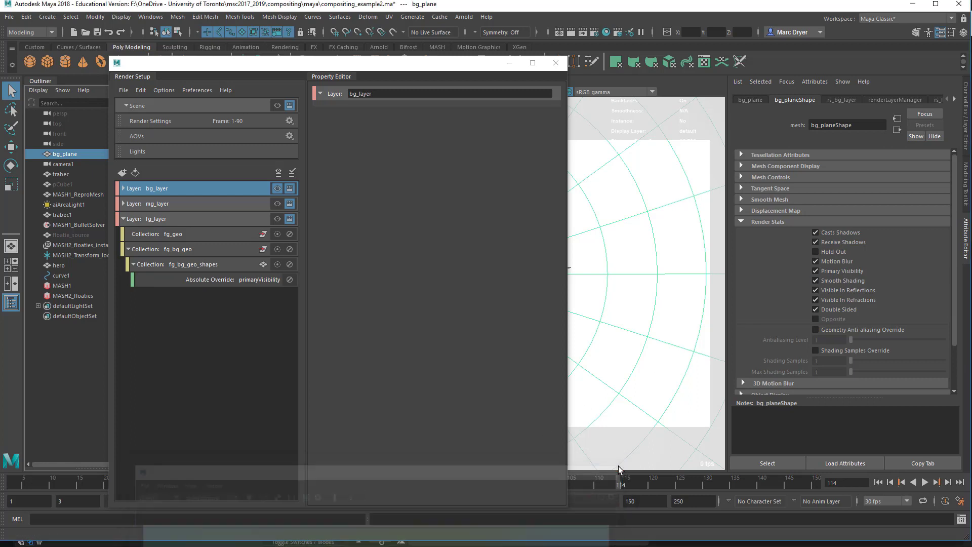
- Examine the primaryVisibility override nested in fg_bg_geo_shapes and make fg_layer the visible layer, keeping Primary Visibility off
click(215, 280)
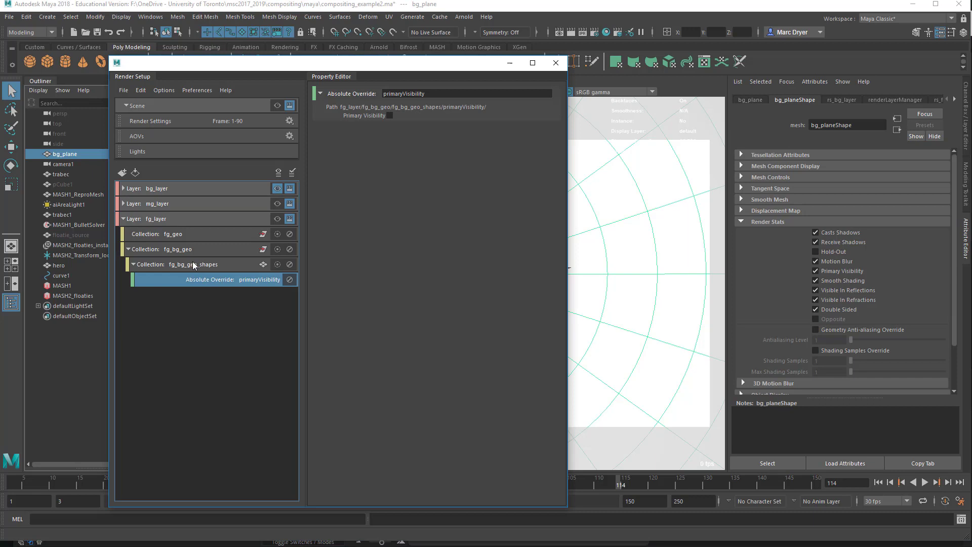
click(158, 266)
click(166, 251)
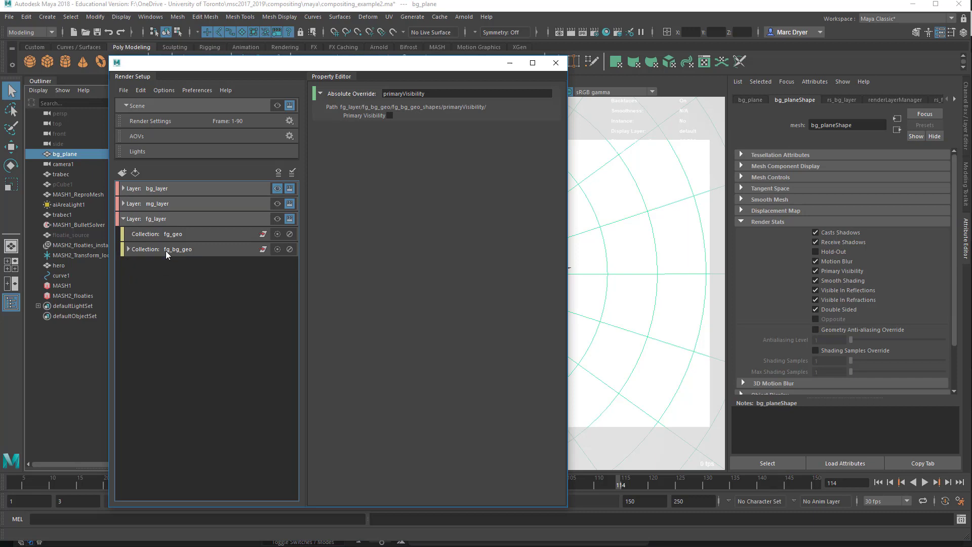
click(127, 249)
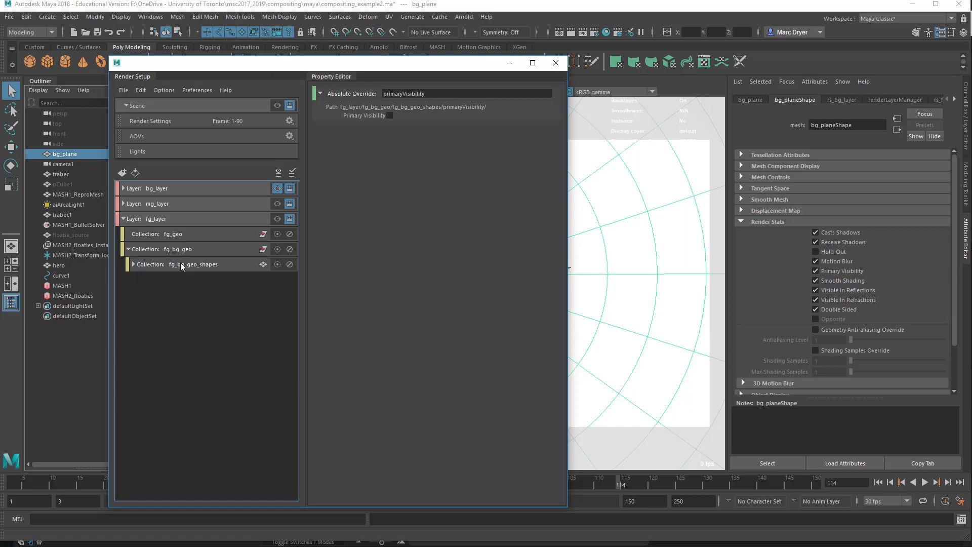
click(134, 265)
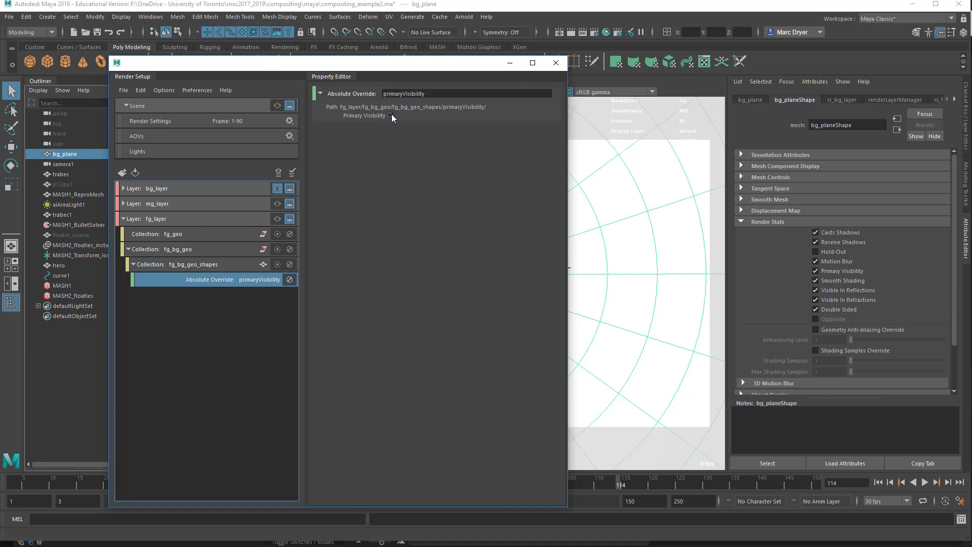
click(278, 219)
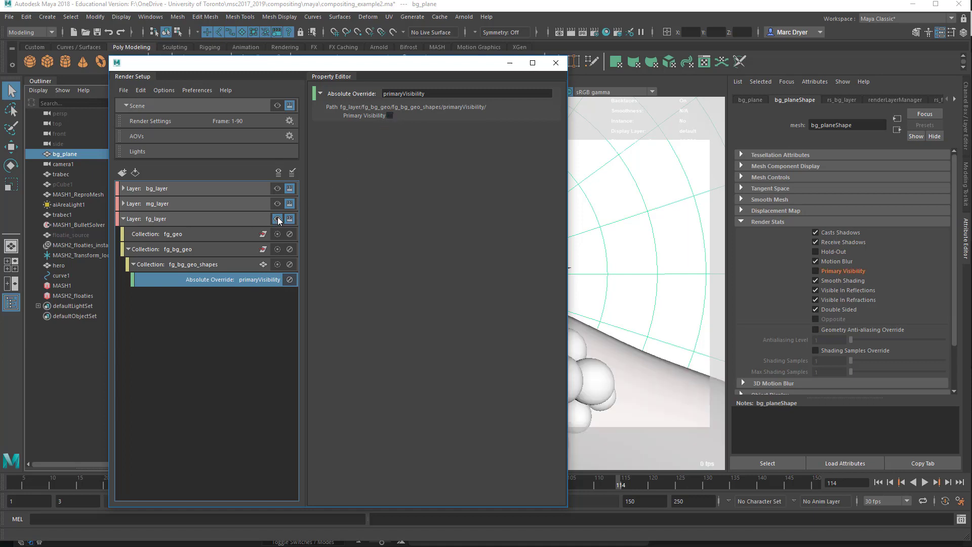
click(389, 116)
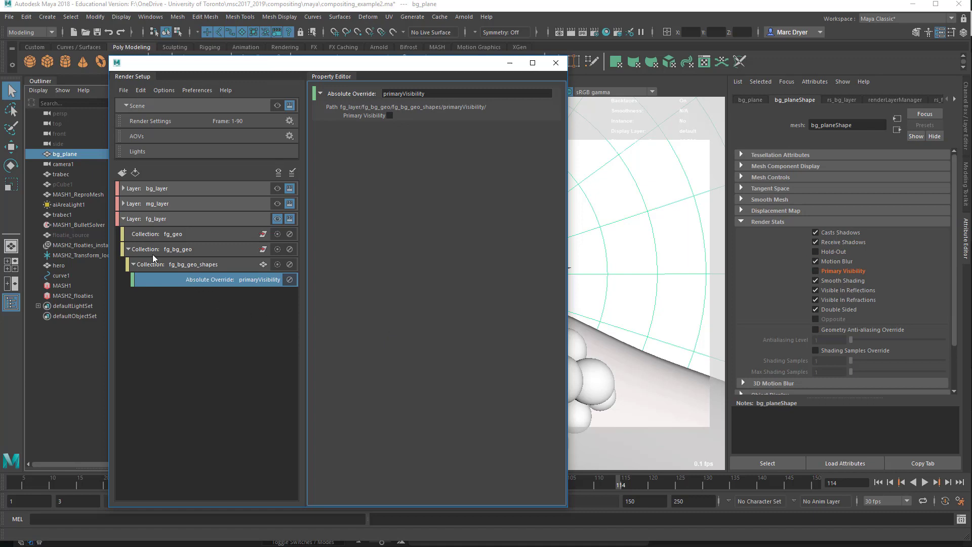
- Add an absolute override for bg_plane's Visible In Refractions under fg_bg_geo and examine the override and its fg_bg_geo_shapes collection
click(169, 250)
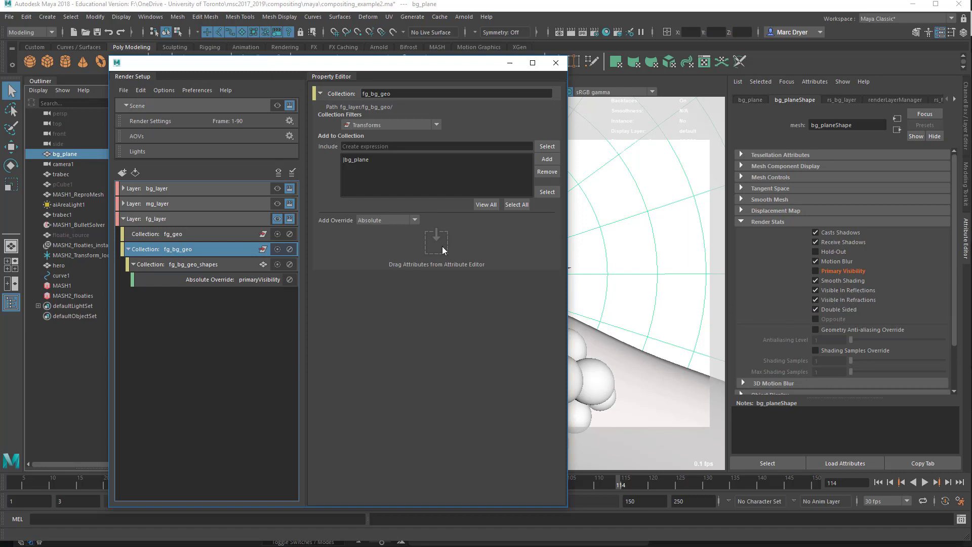
right_click(831, 299)
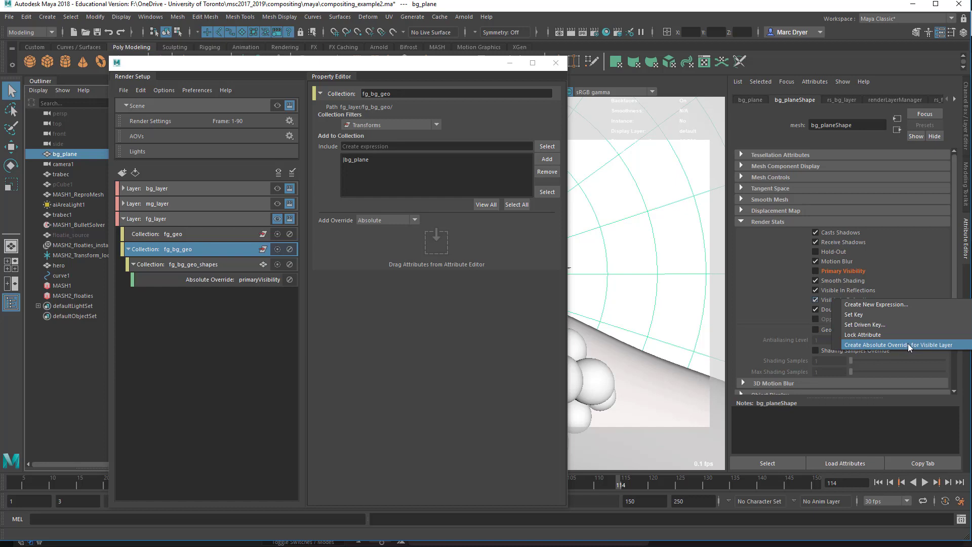
click(873, 345)
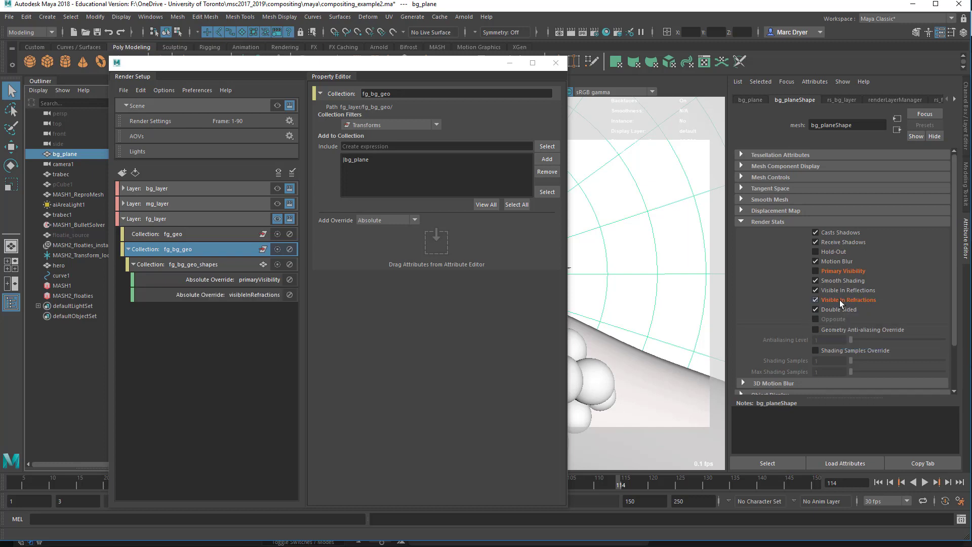
click(225, 294)
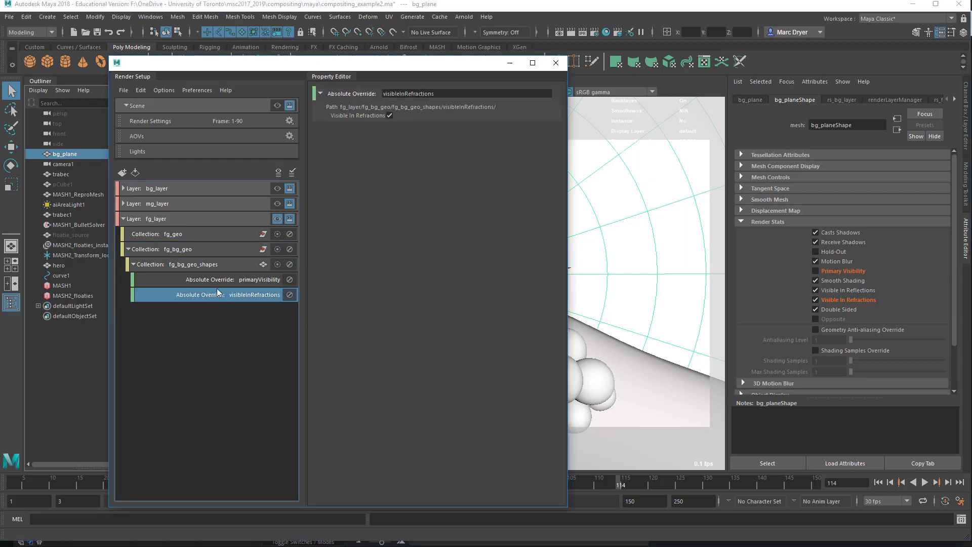
click(238, 265)
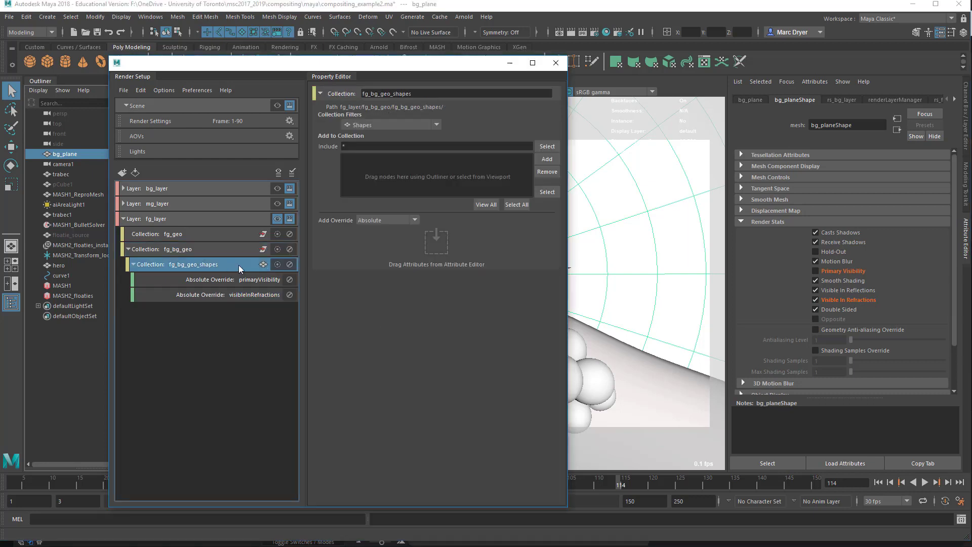
click(816, 300)
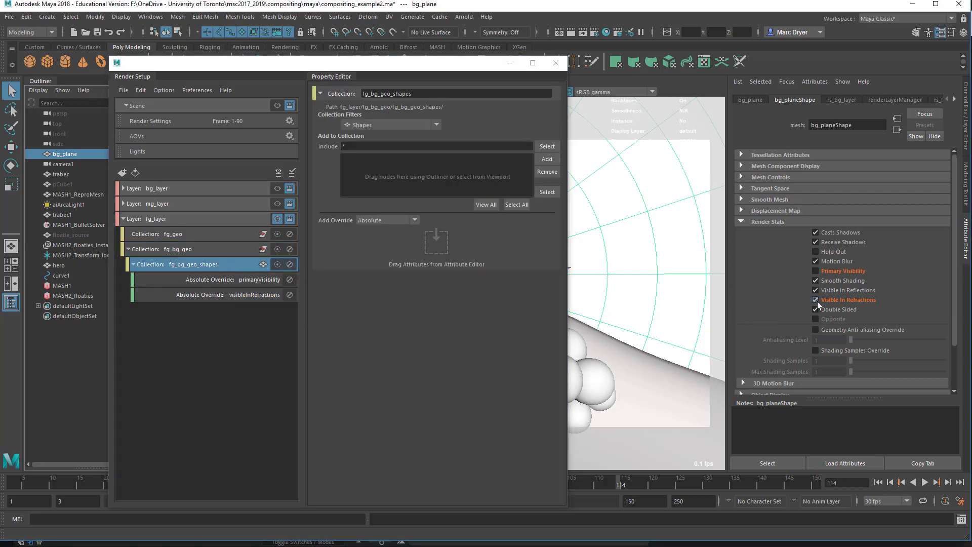
- Delete the visibleInRefractions override from the fg_bg_geo_shapes collection
click(225, 297)
right_click(227, 295)
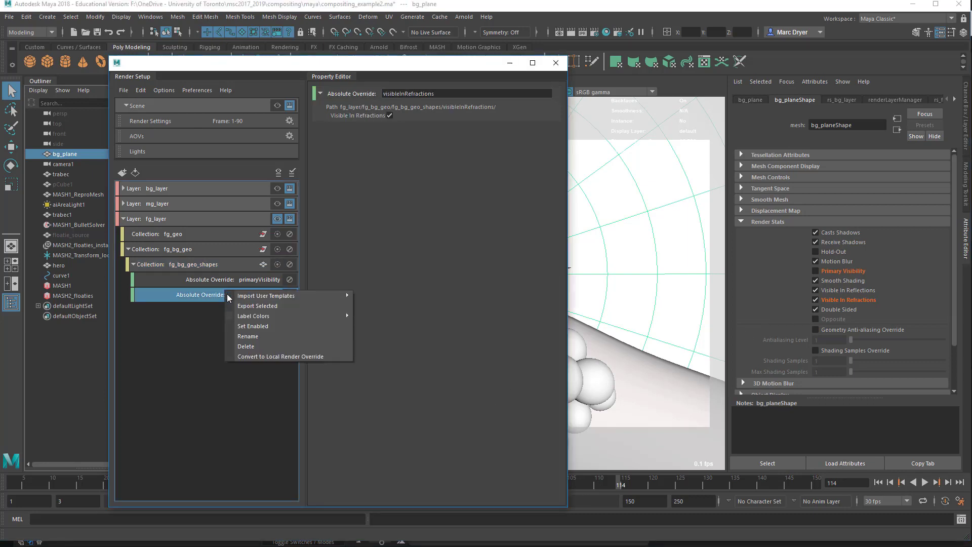
click(256, 345)
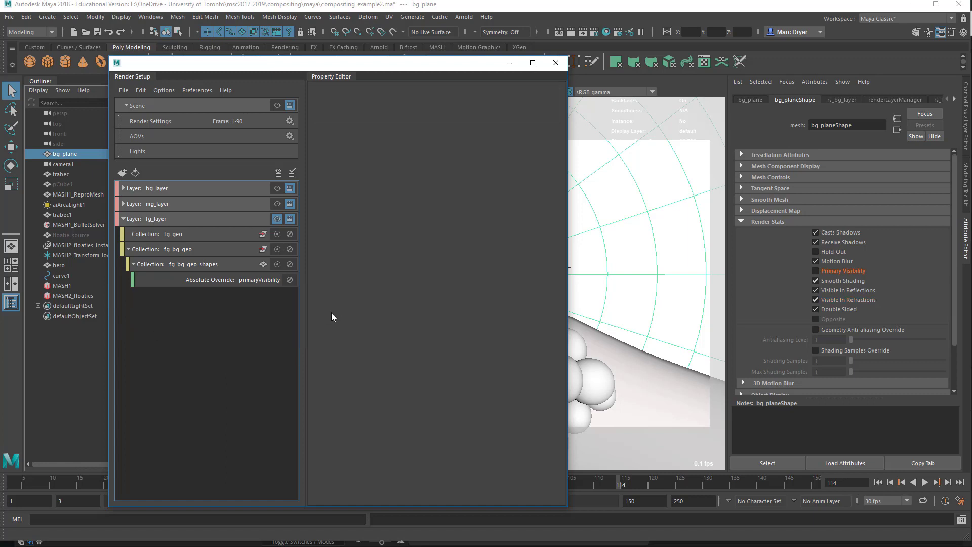
- Collapse fg_bg_geo and fg_layer, expand bg_layer to show its bg_geo collection, and select fg_layer
click(128, 249)
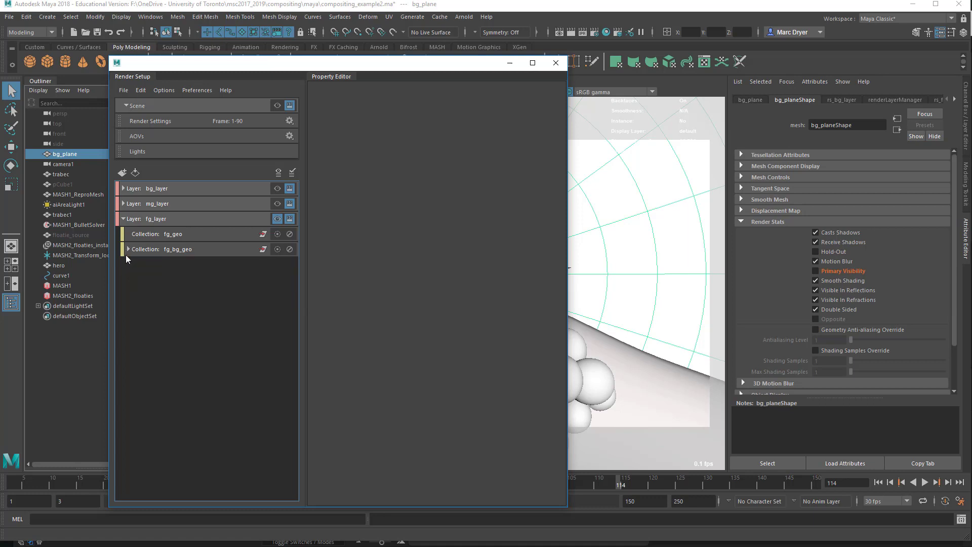
click(124, 218)
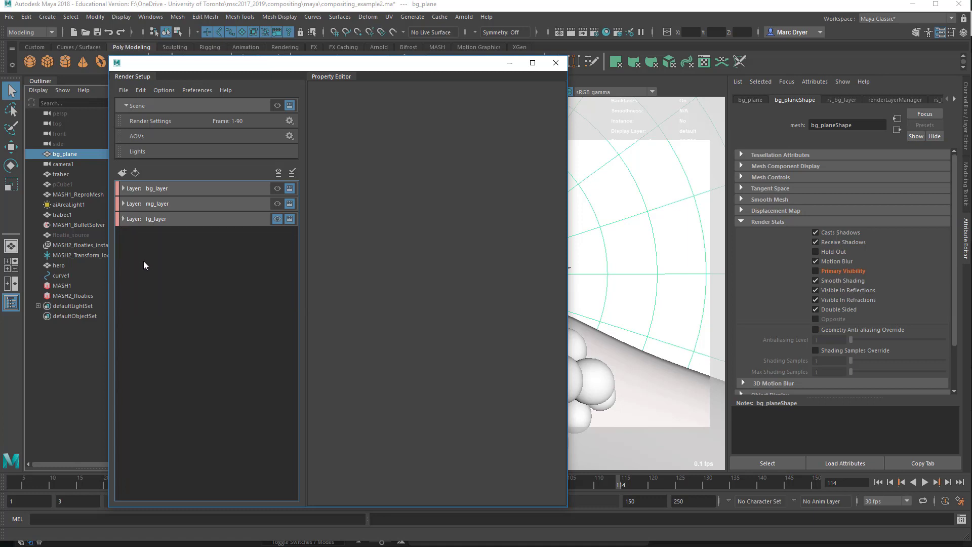
click(123, 189)
click(158, 233)
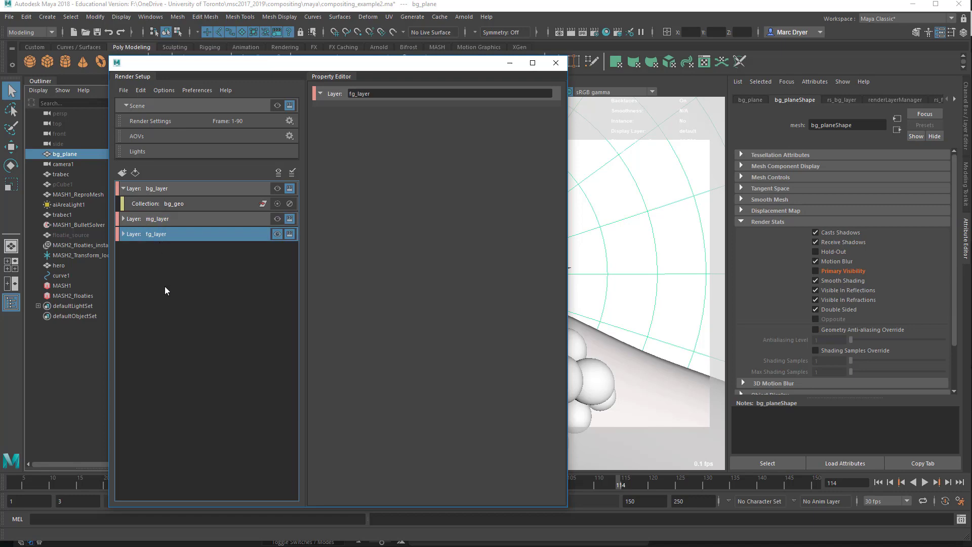
- Move the Render Setup window clear of the viewport, play the animation with the master layer visible and scrub to frame 45
drag(321, 67, 275, 96)
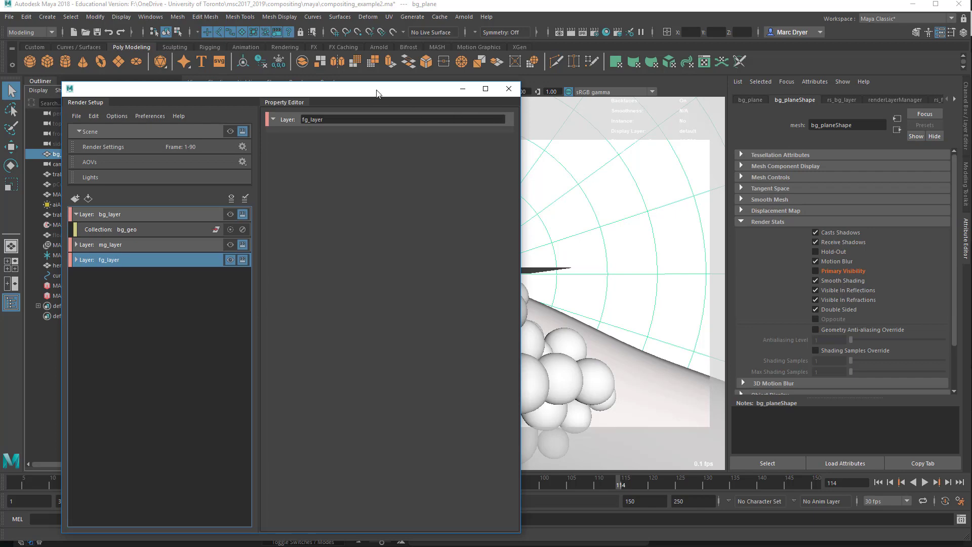
drag(373, 90, 508, 482)
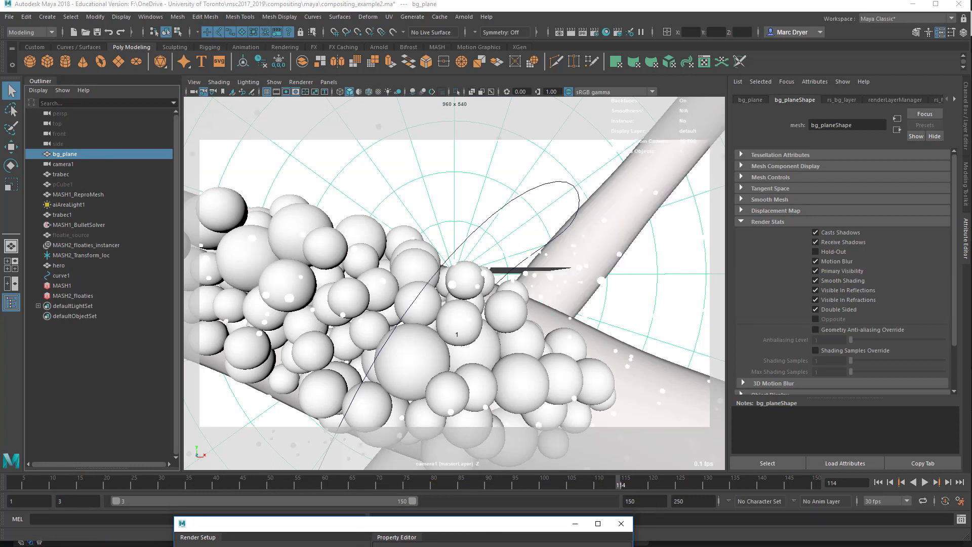
key(alt+v)
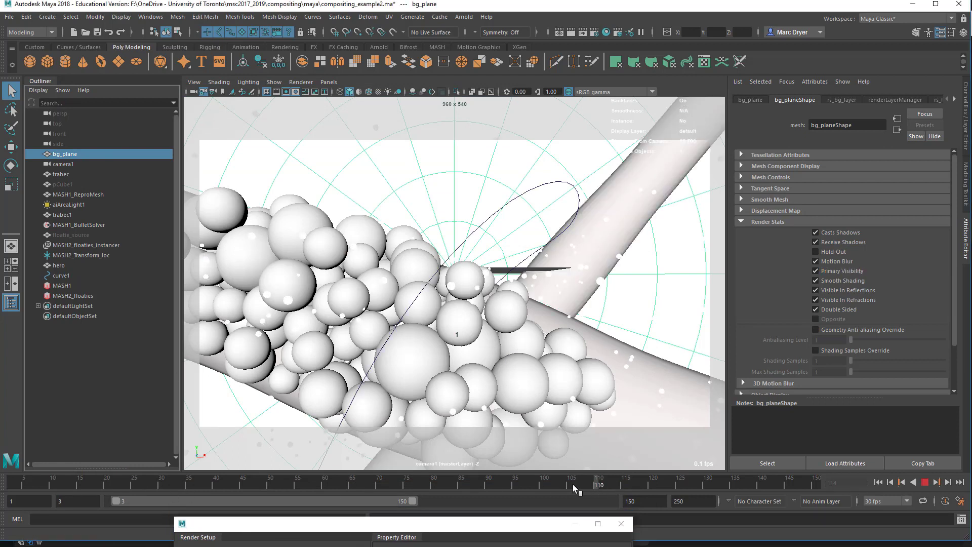
mouse_move(316, 477)
mouse_down()
mouse_move(374, 482)
mouse_move(163, 487)
mouse_move(82, 505)
mouse_move(388, 512)
mouse_move(243, 510)
mouse_up()
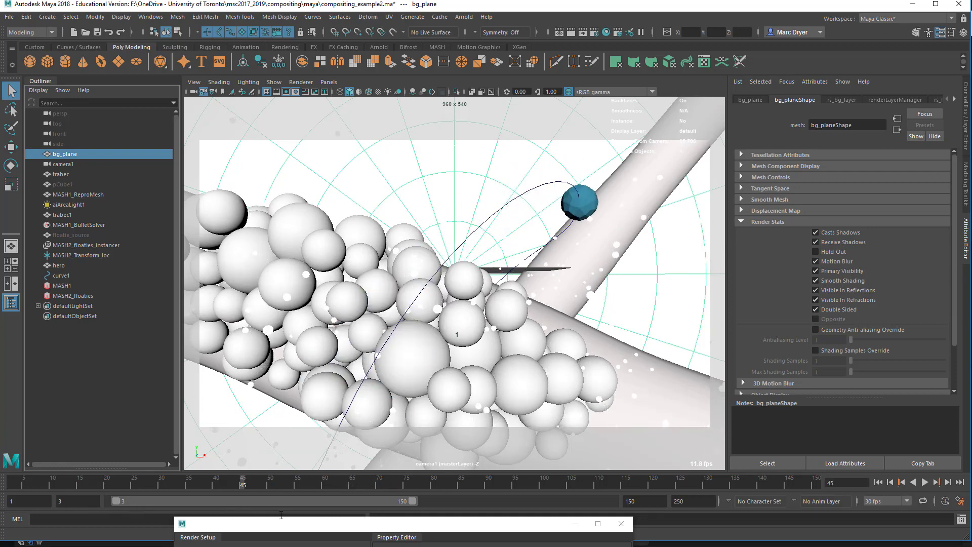